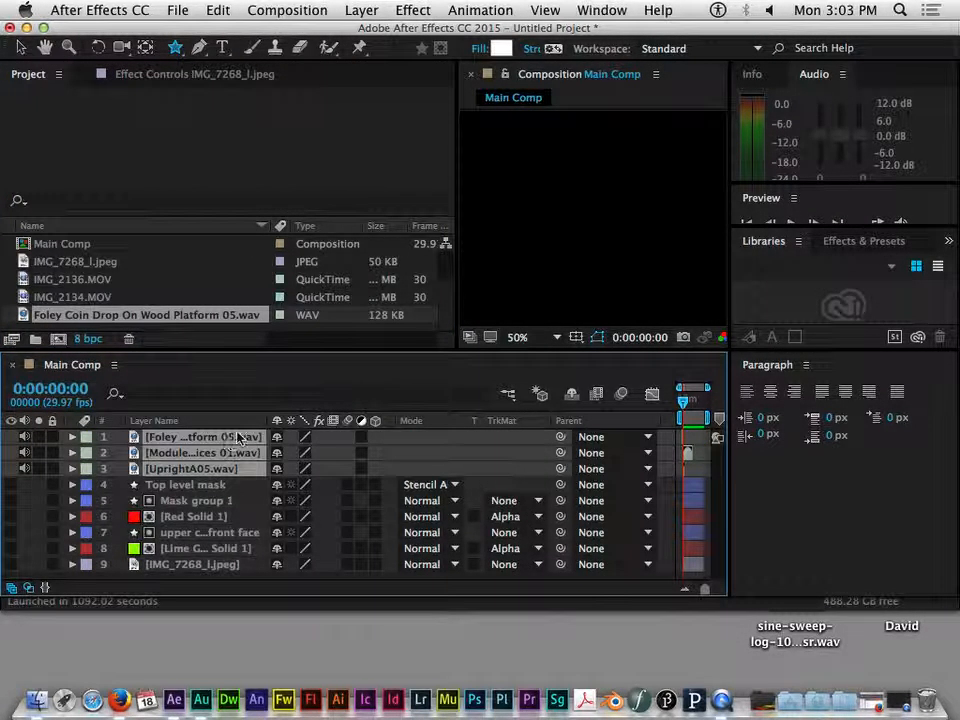
Step: Drag IMG_2136.MOV and IMG_2134.MOV from the Project panel into Main Comp as the top layers
click(101, 280)
shift+click(96, 297)
drag(96, 297, 215, 444)
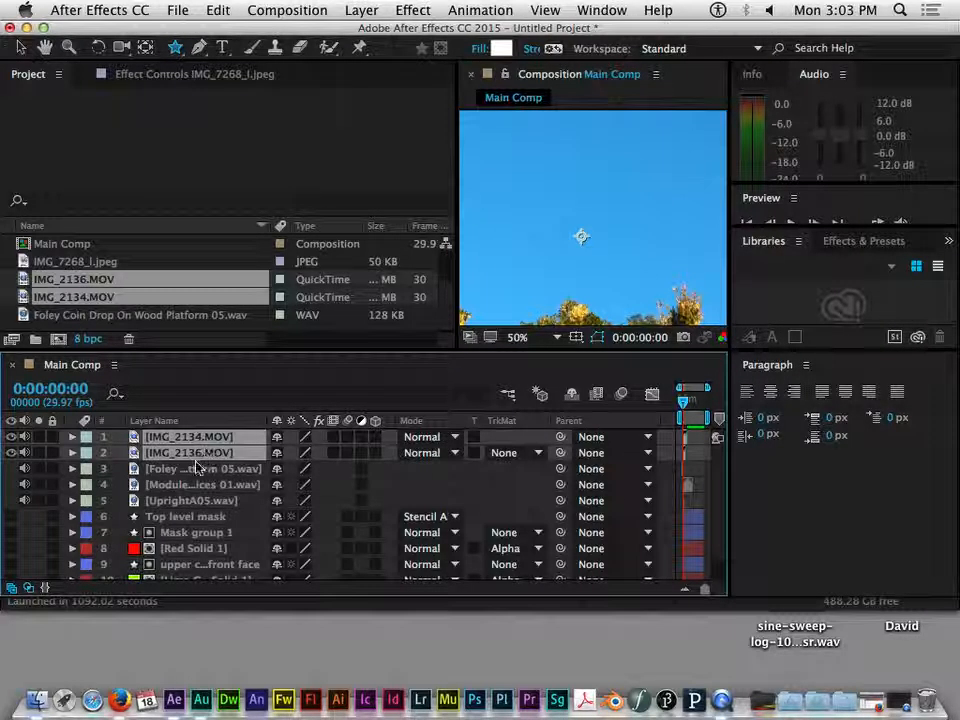
click(196, 469)
click(197, 485)
click(198, 499)
click(197, 485)
click(193, 437)
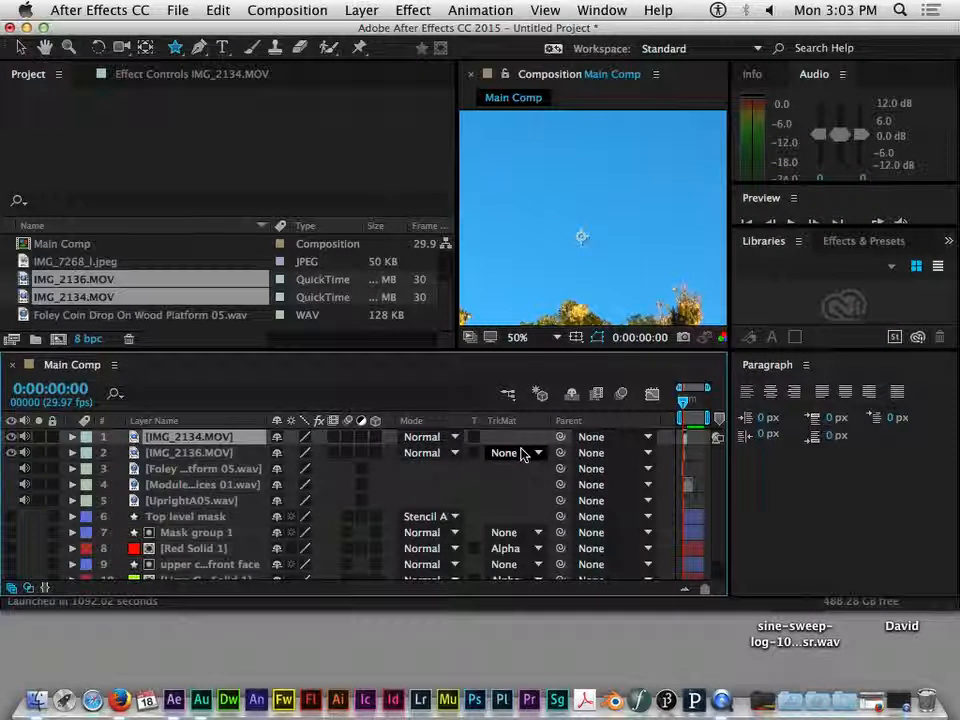
click(213, 470)
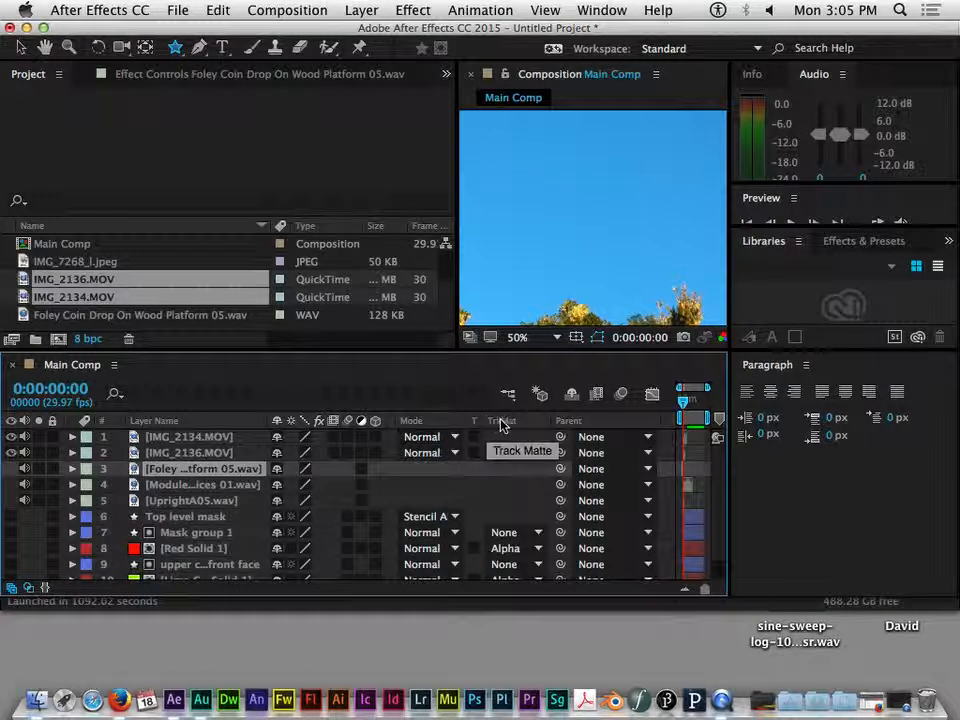
Step: Show layer time bars, widen the Timeline, and slide IMG_2134.MOV to start around 12 seconds
click(28, 590)
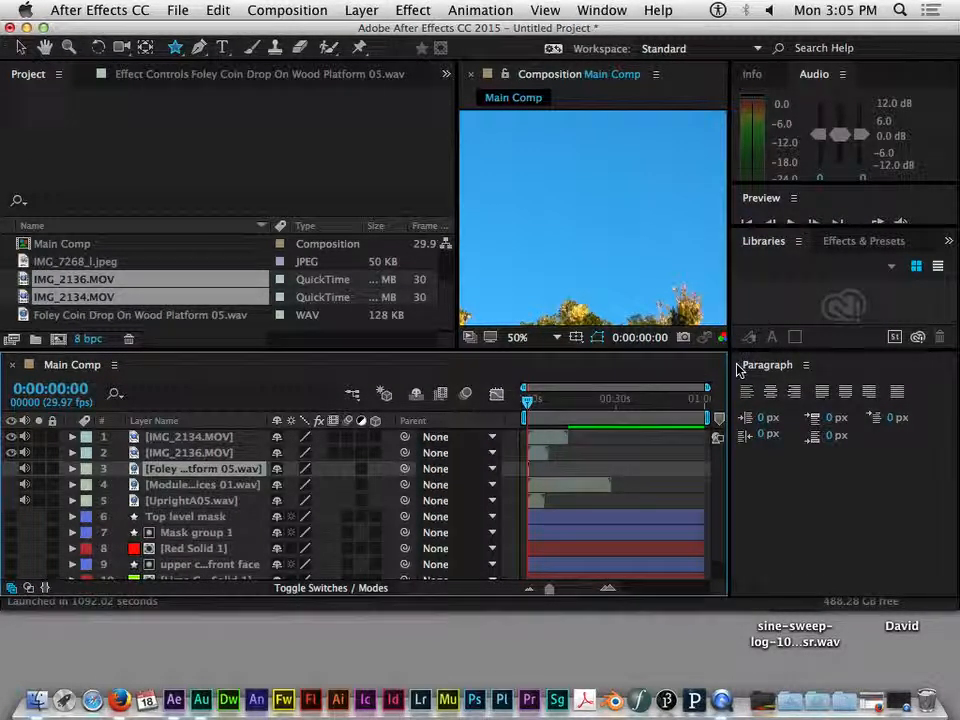
drag(728, 369, 819, 365)
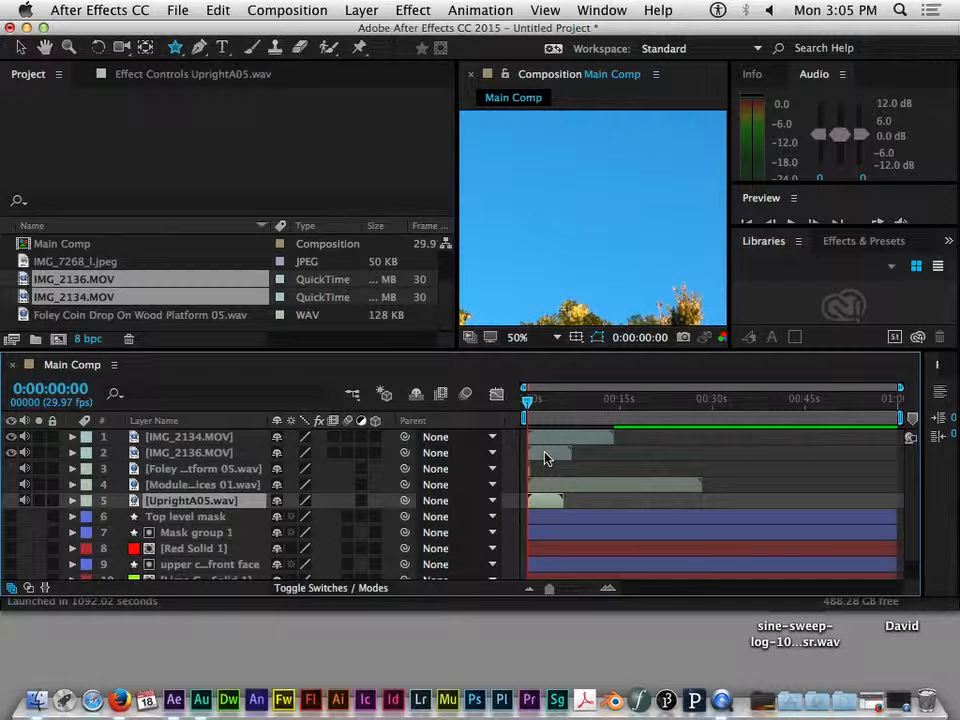
click(553, 437)
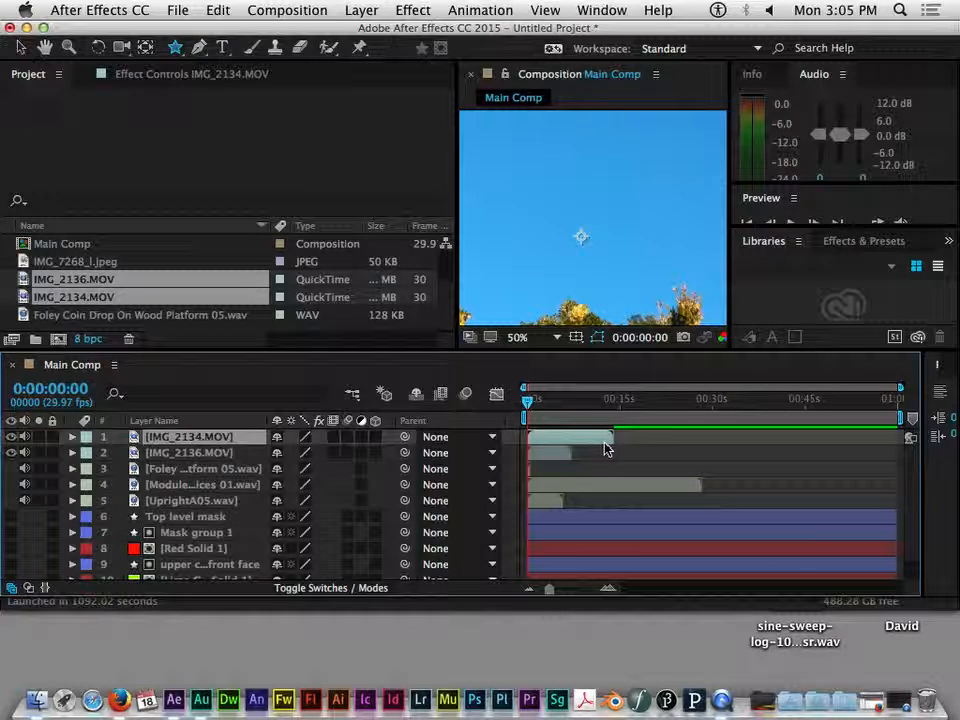
drag(557, 443, 648, 439)
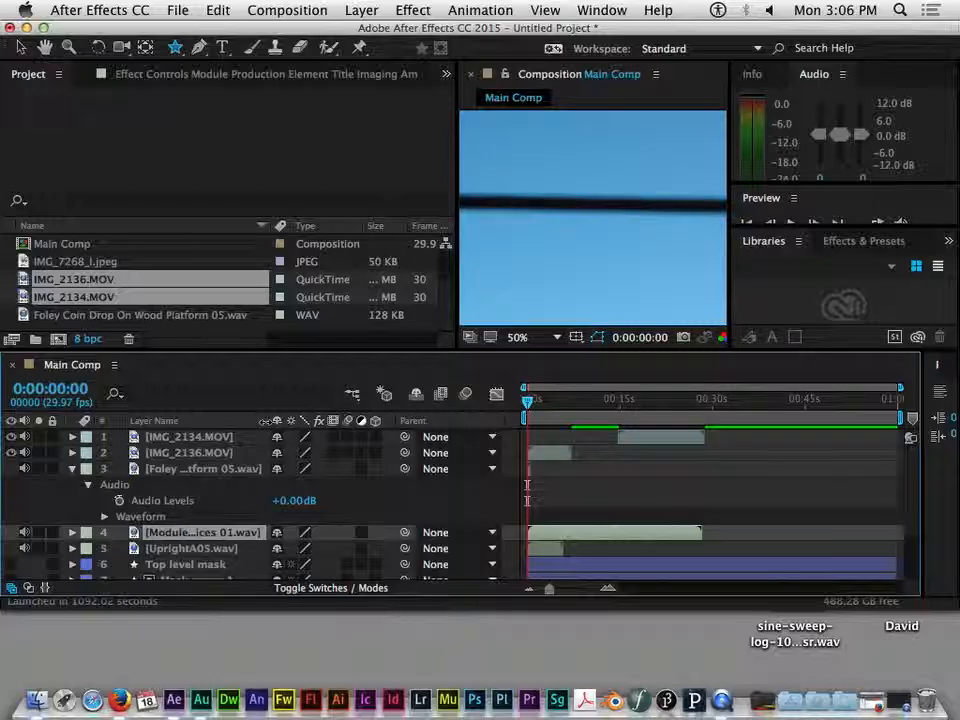
drag(271, 421, 310, 418)
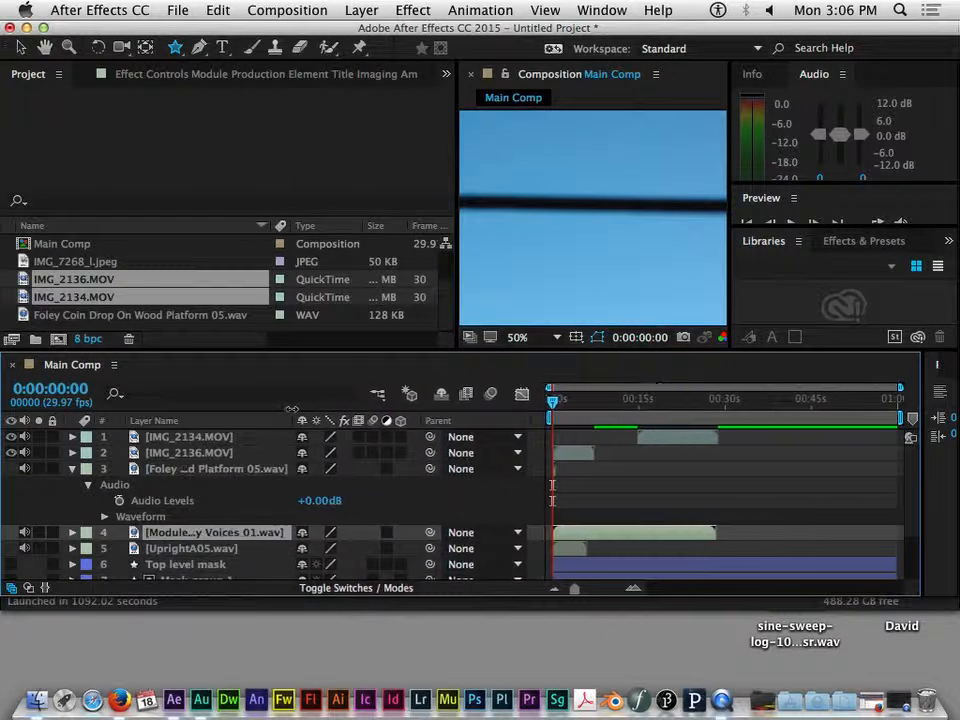
Step: Twirl open layer 4's Audio > Waveform so the voices waveform shows, ending near 20 seconds
click(72, 532)
click(88, 548)
scroll(510, 514, down, 2)
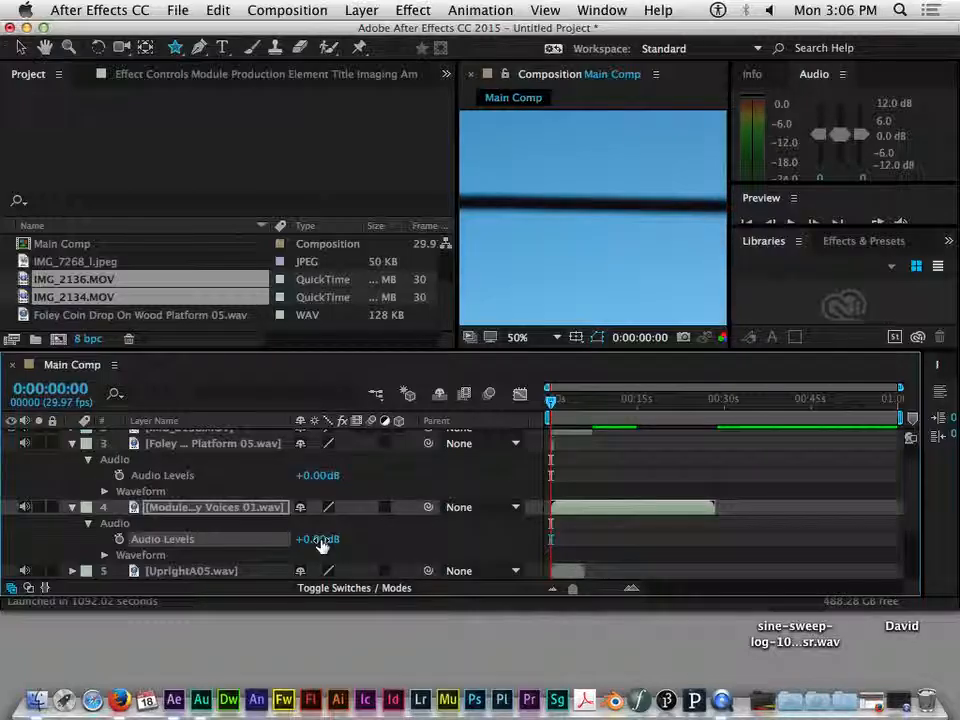
click(105, 555)
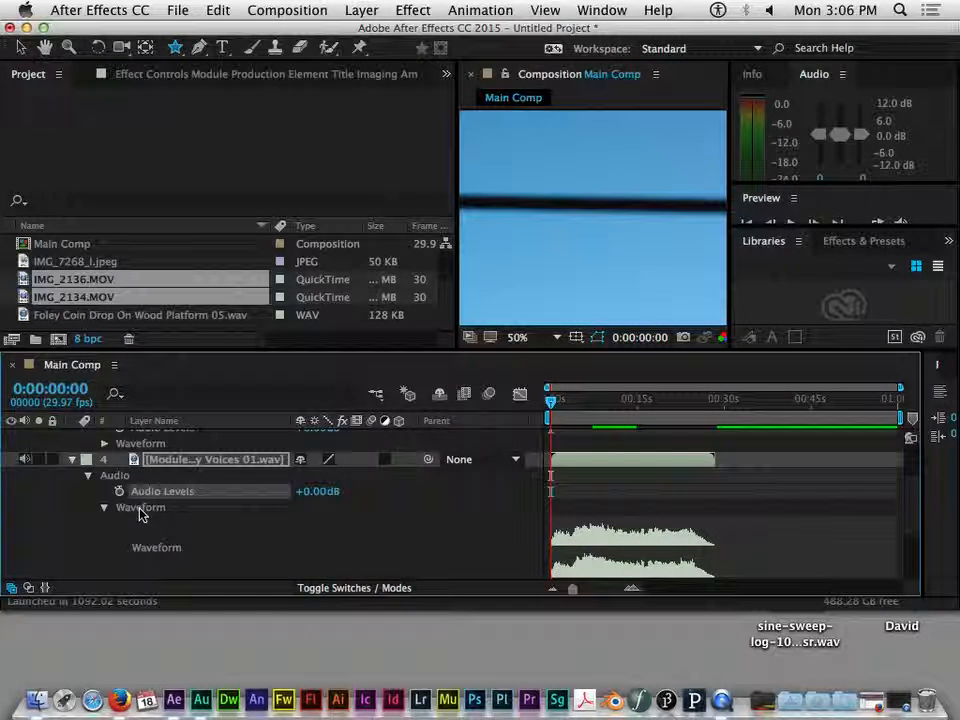
click(591, 544)
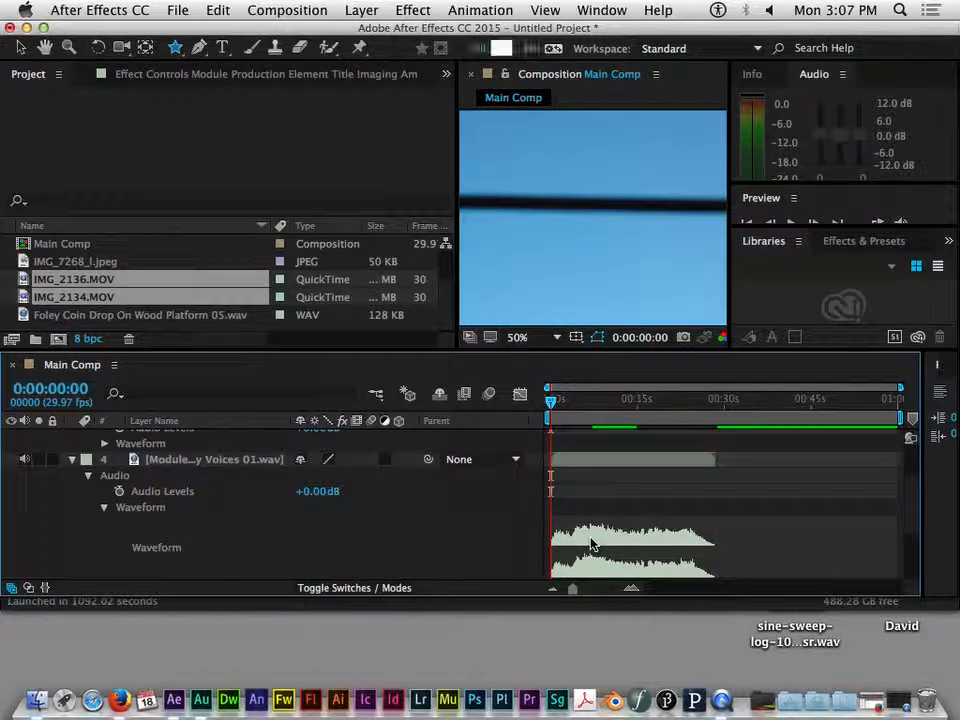
drag(562, 416, 461, 429)
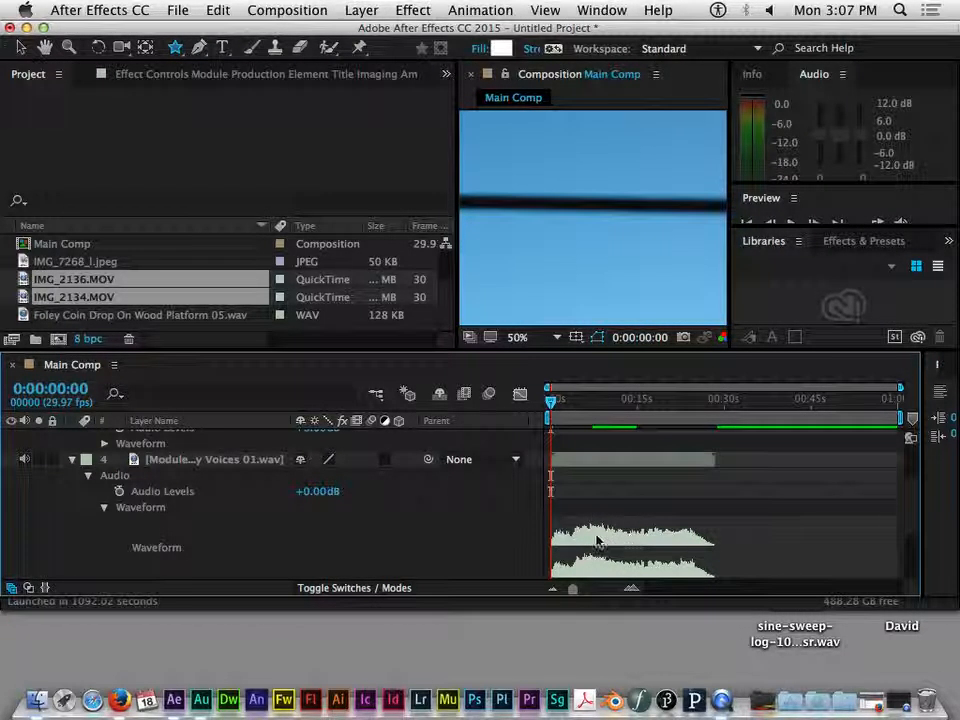
Step: Set the current time to 0:00:14:08 and zoom the timeline in twice to stretch the waveform
key(space)
mouse_move(617, 401)
mouse_down()
mouse_move(582, 404)
mouse_move(647, 407)
mouse_move(611, 410)
mouse_move(632, 405)
mouse_up()
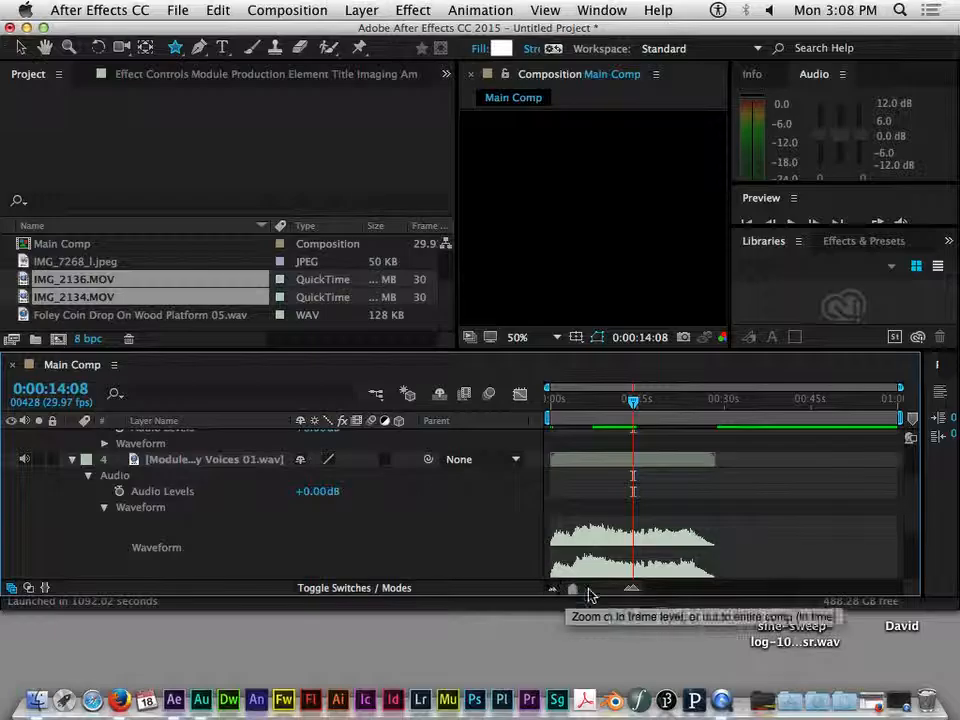
click(630, 590)
click(561, 593)
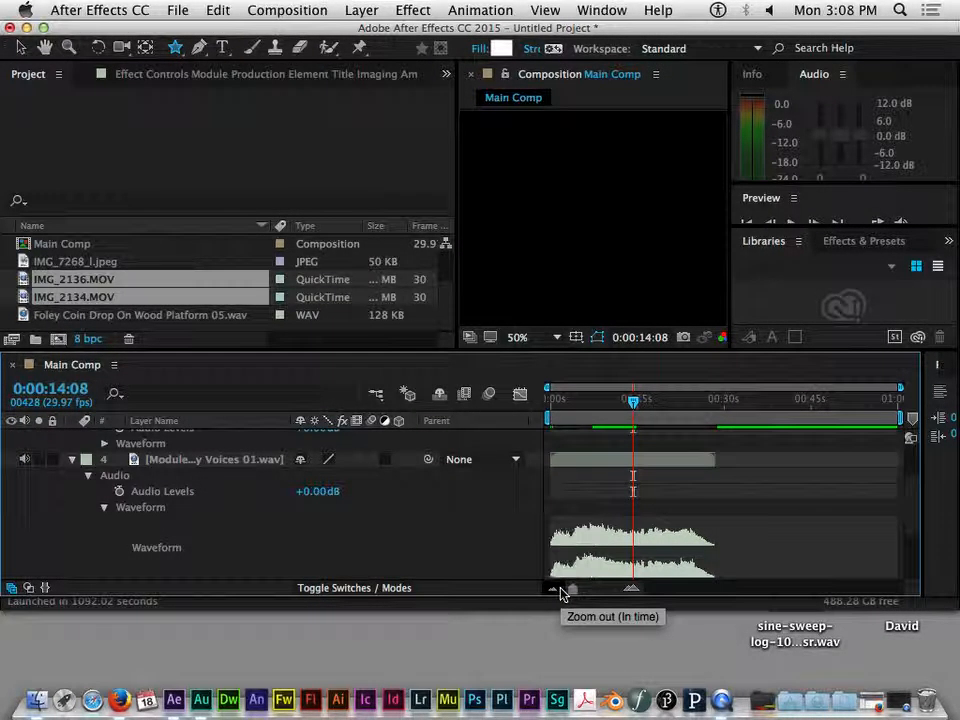
click(631, 591)
click(553, 592)
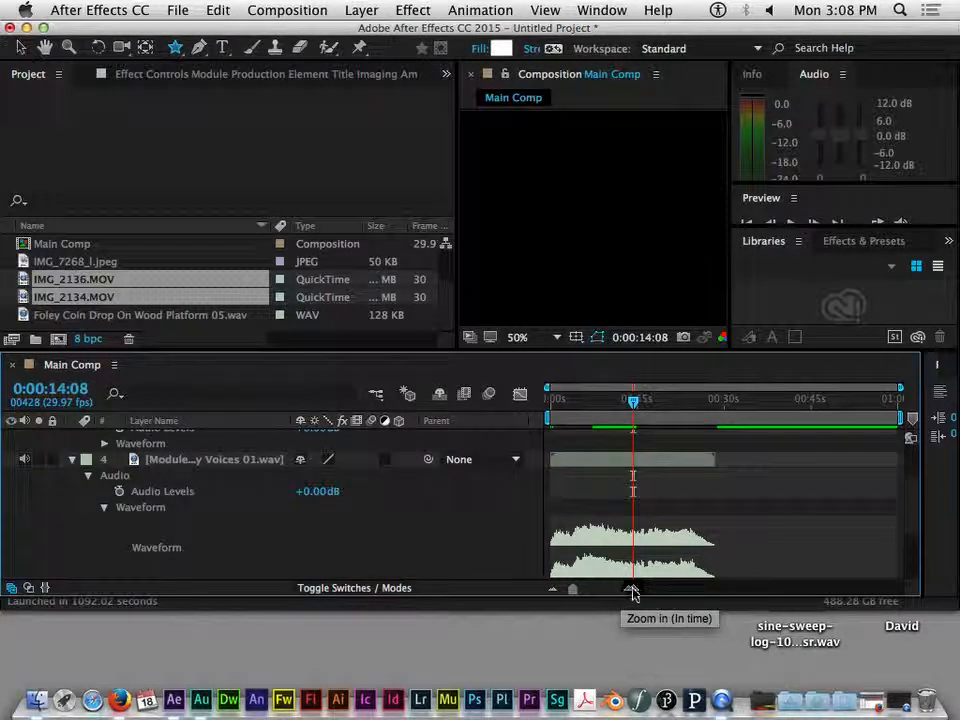
click(630, 590)
click(632, 591)
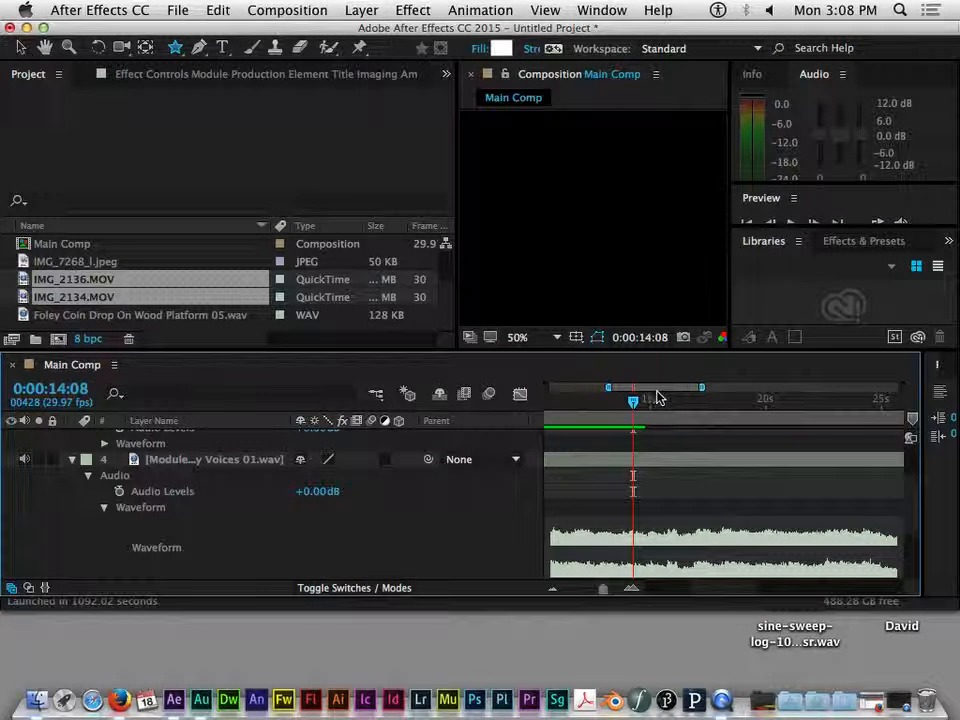
Step: Pan the timeline, set the current time to 0:00:13:12, and zoom out to the full minute
drag(662, 392, 668, 395)
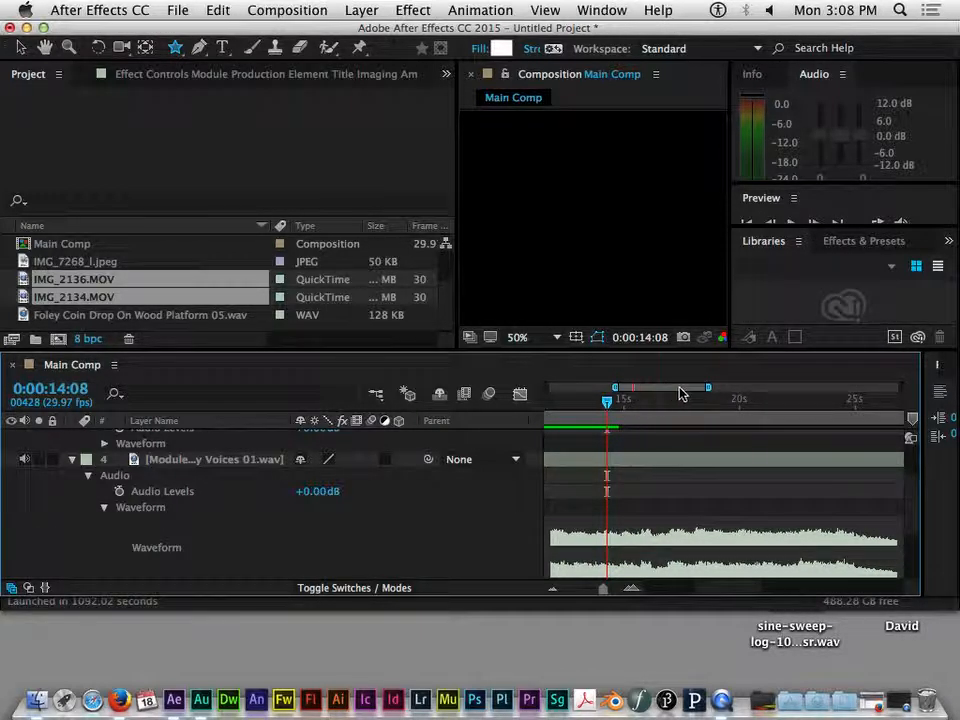
drag(672, 390, 582, 396)
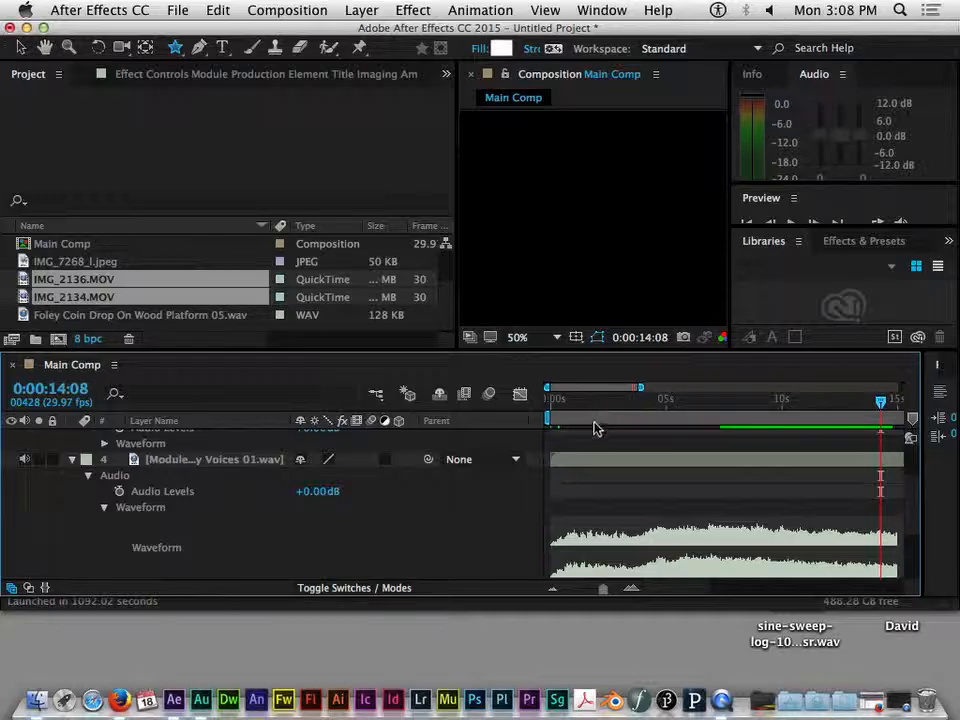
drag(618, 388, 662, 391)
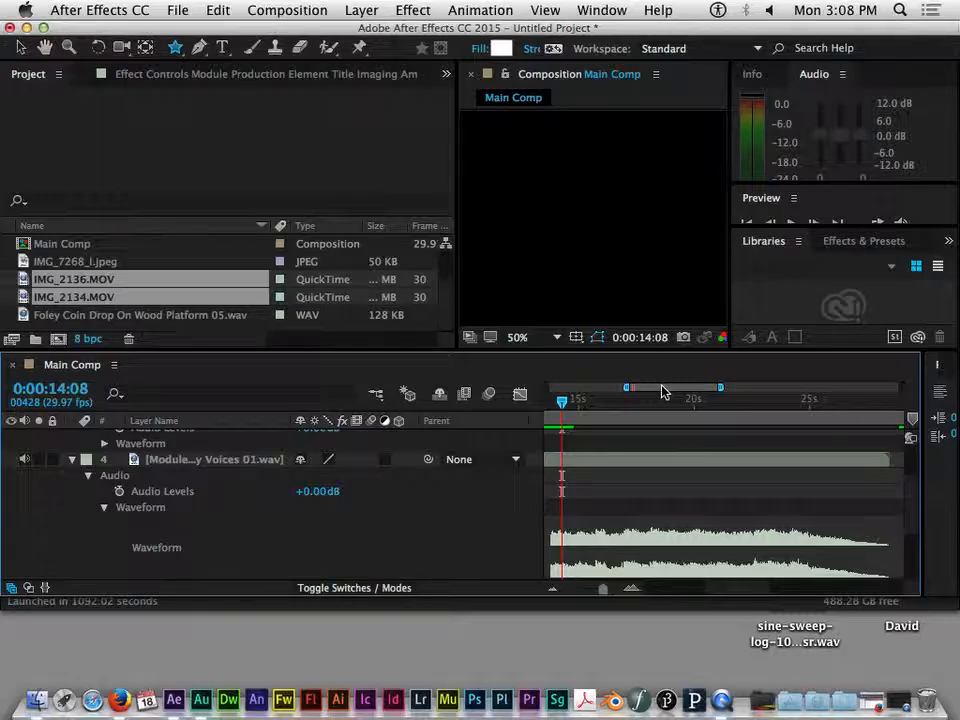
drag(698, 391, 703, 391)
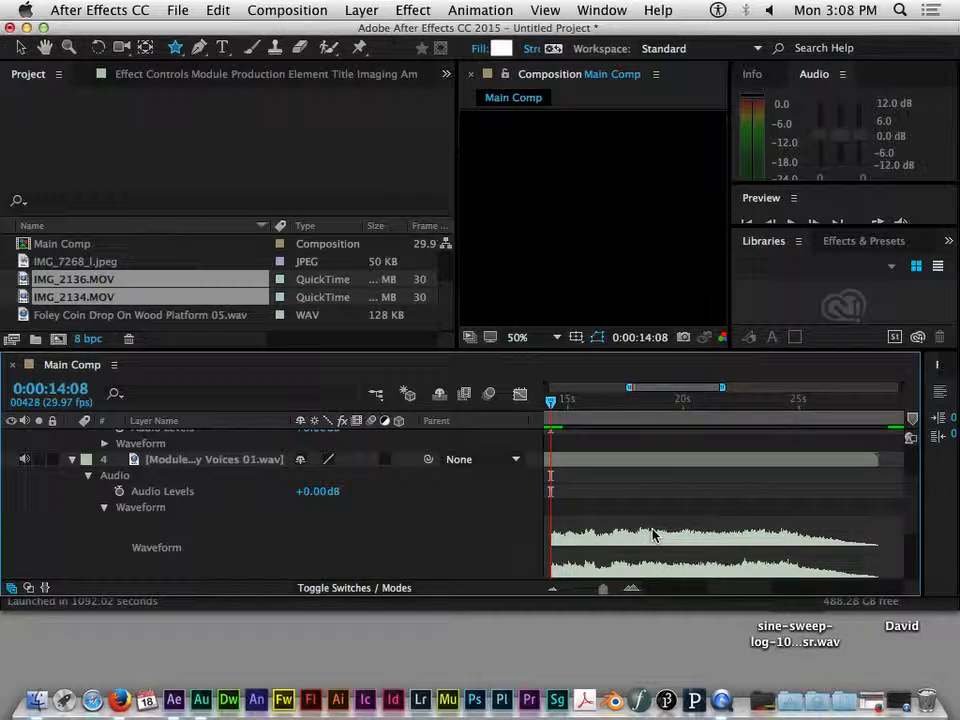
drag(700, 391, 685, 391)
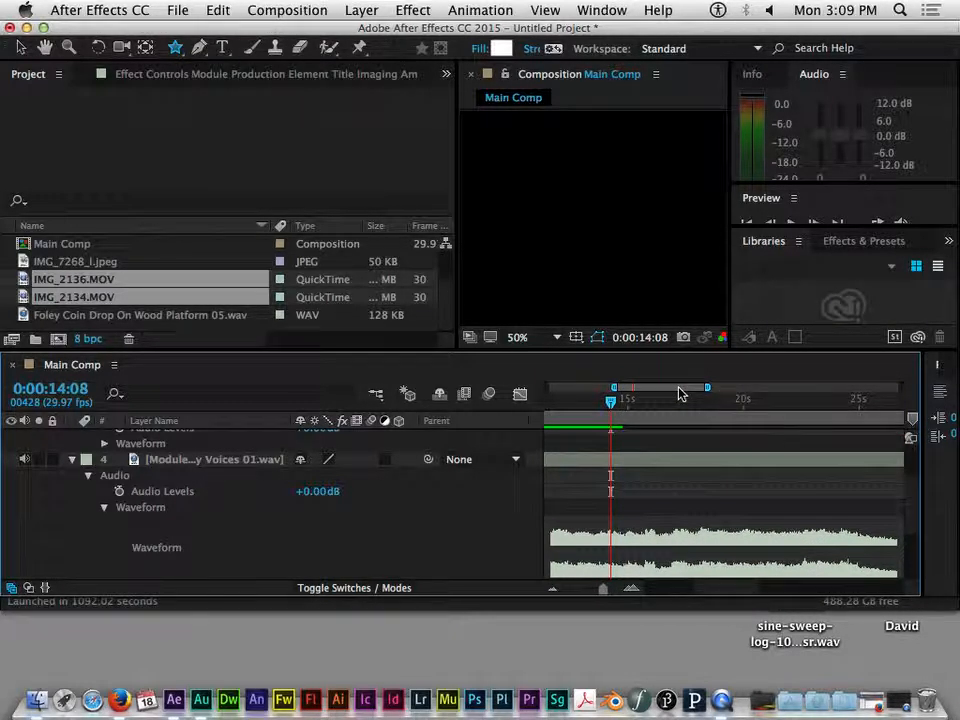
drag(679, 393, 673, 393)
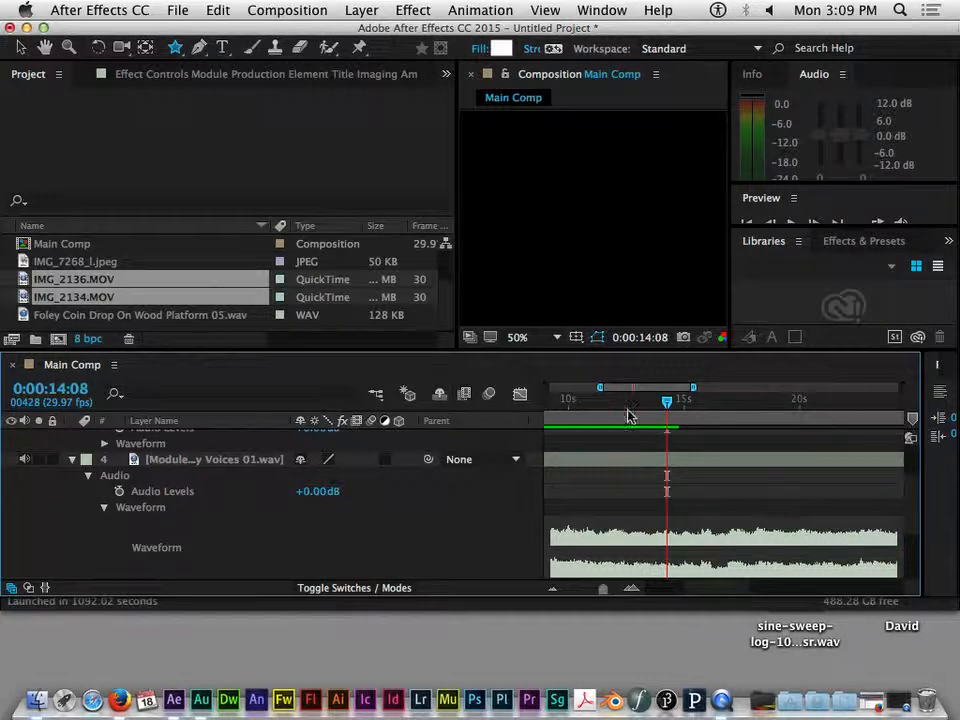
drag(667, 405, 644, 393)
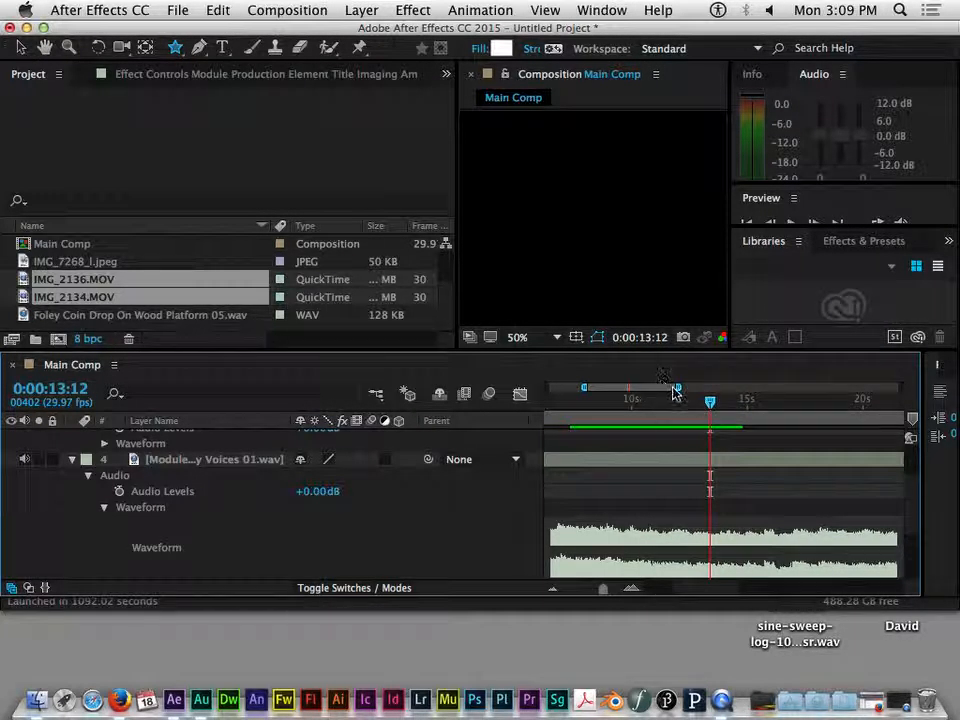
drag(600, 596, 573, 590)
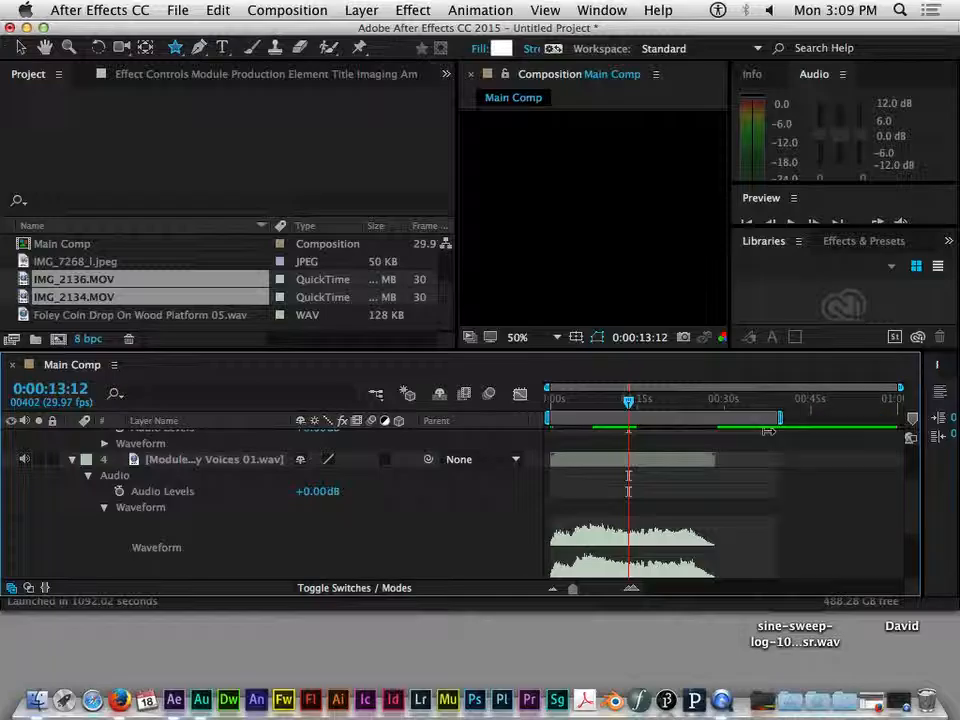
Step: Pull the work area end back to about 0:30 and move the current time to 0:00:11:11
drag(723, 441, 718, 446)
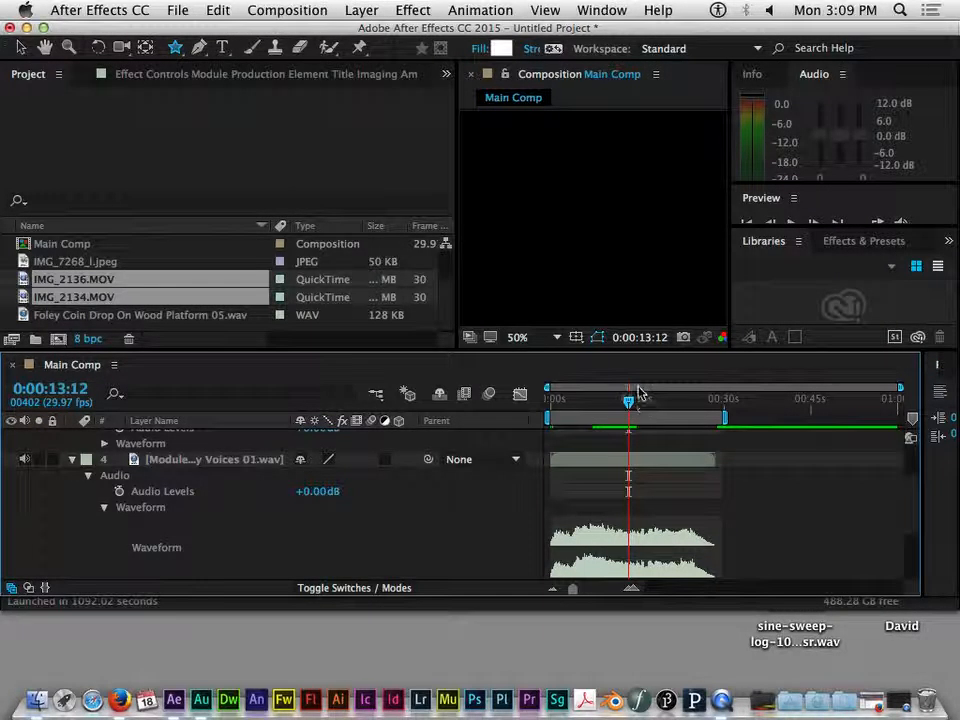
mouse_move(628, 401)
mouse_down()
mouse_move(563, 405)
mouse_move(842, 420)
mouse_move(628, 420)
mouse_move(614, 410)
mouse_up()
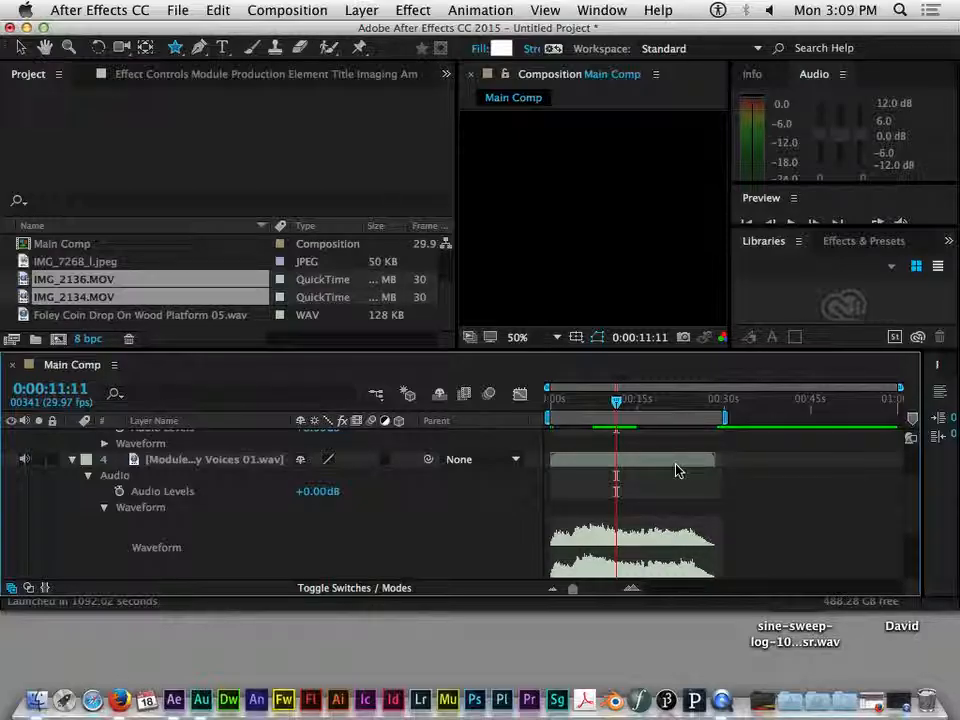
Step: Solo layer 4, set the current time to 0:00:04:02, and raise the system volume for previewing
click(39, 460)
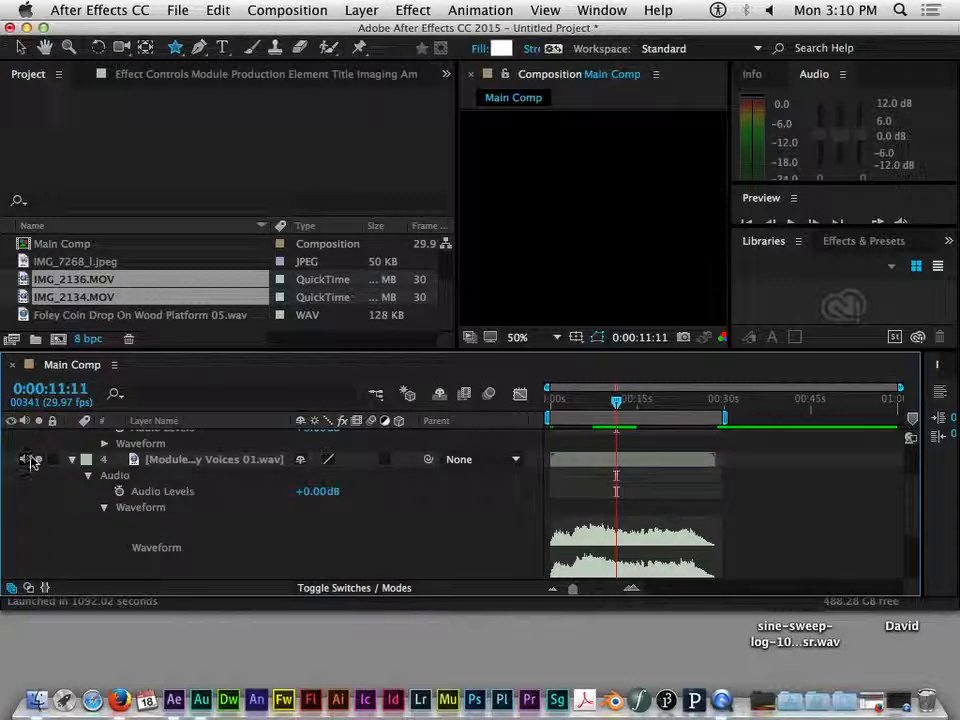
drag(616, 401, 574, 498)
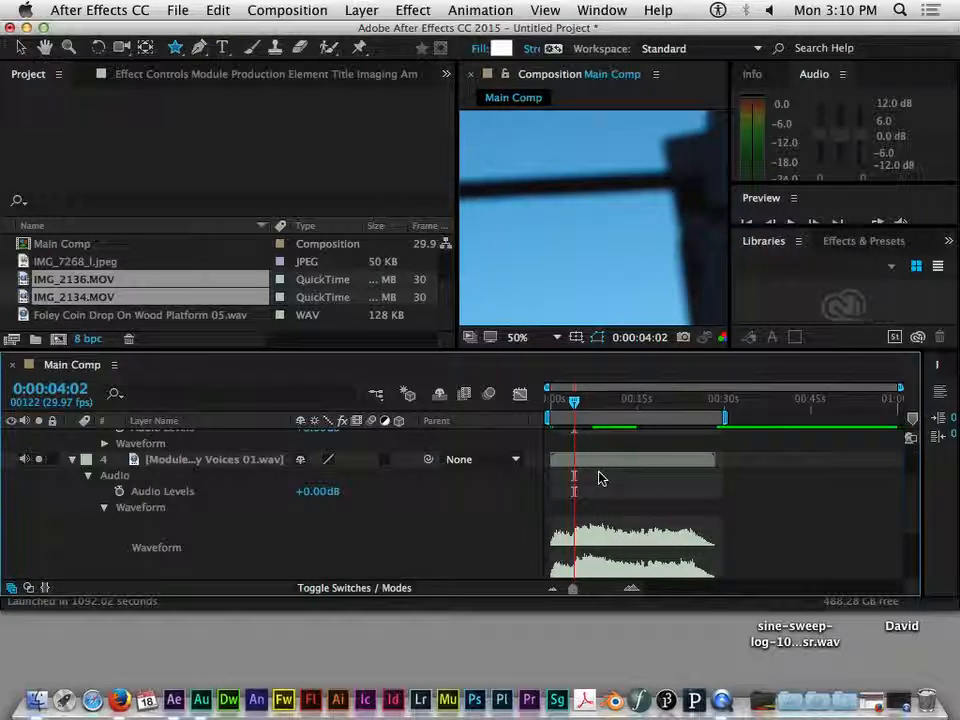
key(XF86AudioRaiseVolume)
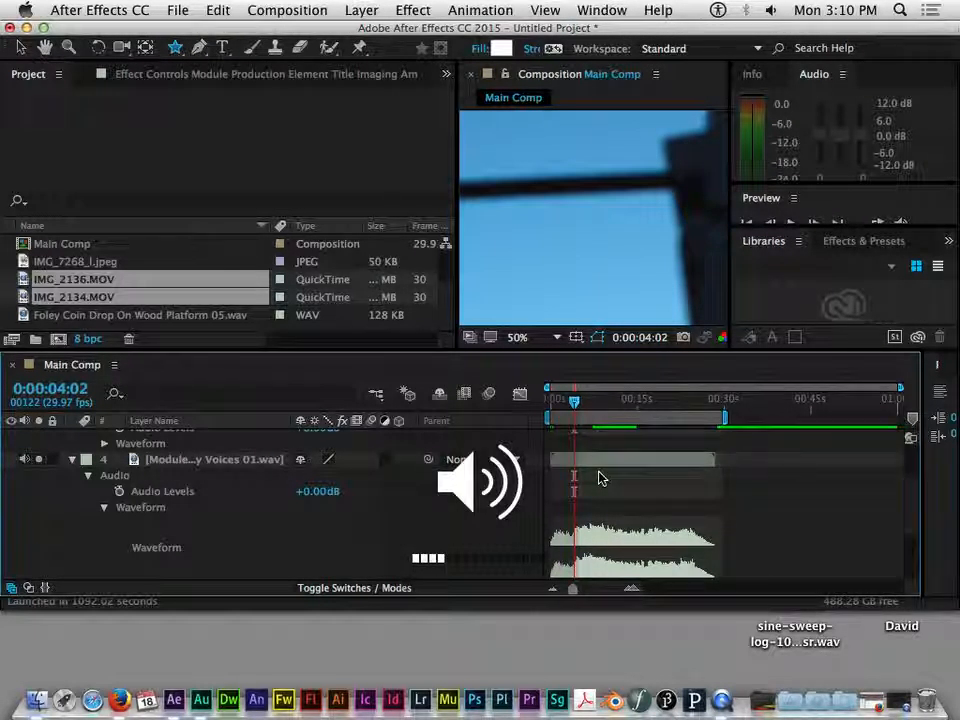
key(XF86AudioLowerVolume)
key(XF86AudioRaiseVolume)
key(XF86AudioRaiseVolume)
key(XF86AudioRaiseVolume)
key(XF86AudioRaiseVolume)
key(XF86AudioRaiseVolume)
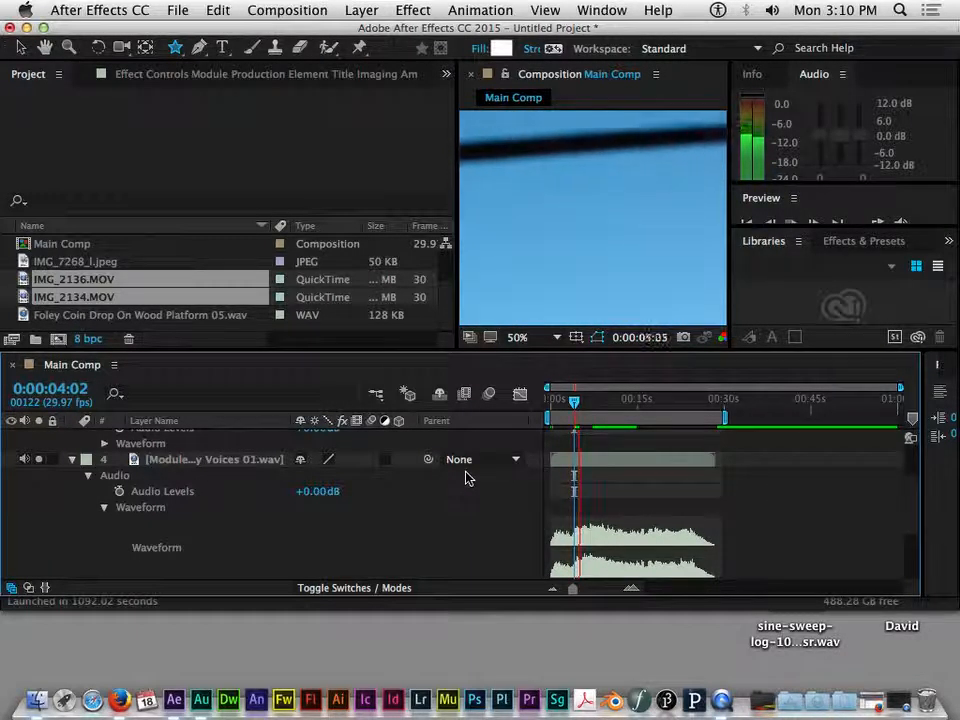
Step: Stop the preview and zoom the timeline in on the first seconds
click(556, 401)
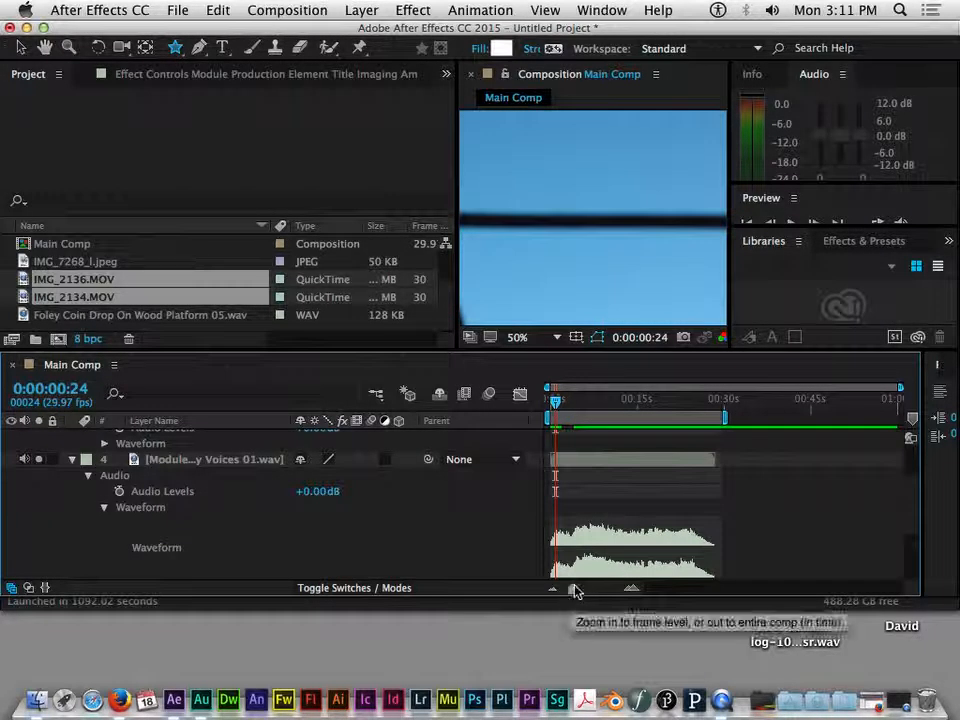
drag(556, 401, 575, 401)
drag(572, 590, 604, 598)
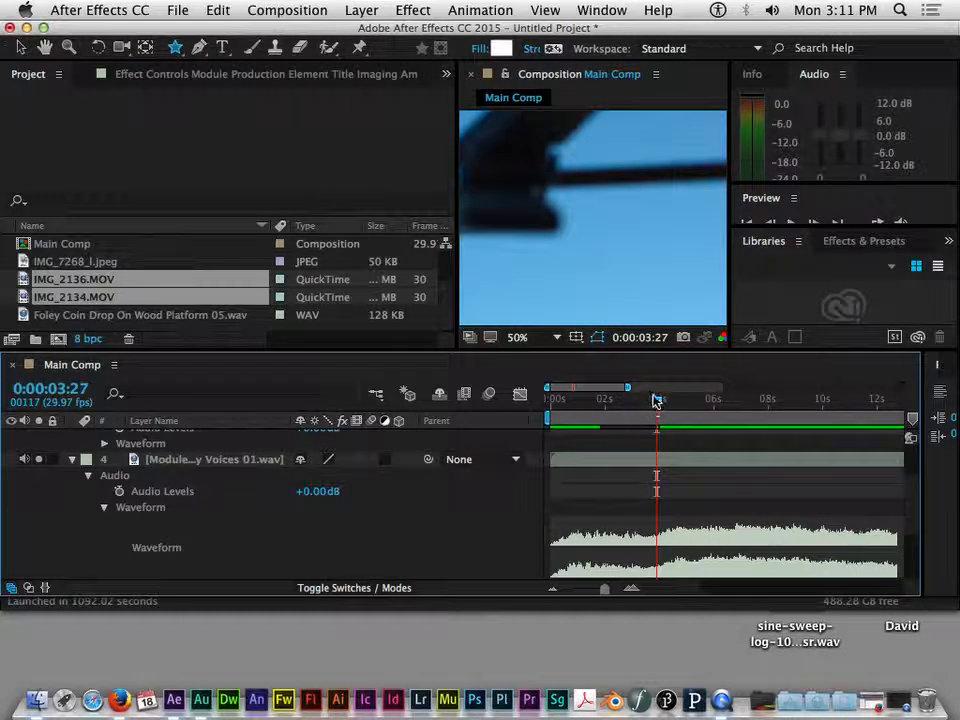
Step: Preview the voice from 0:00:00:21, then return the current time to 0:00:00:00
drag(656, 403, 571, 410)
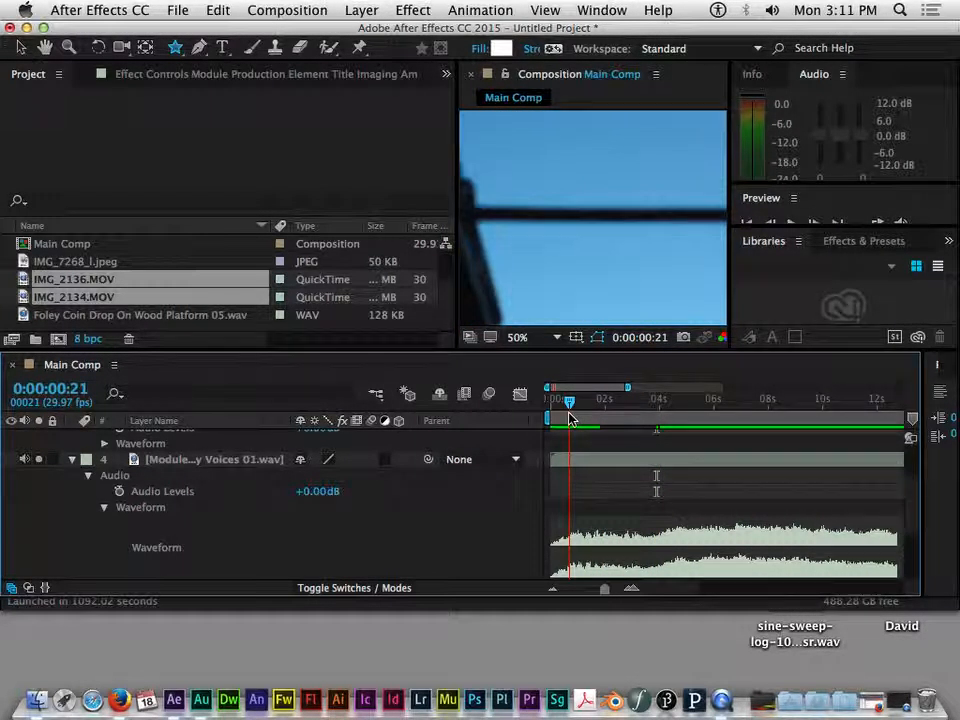
key(space)
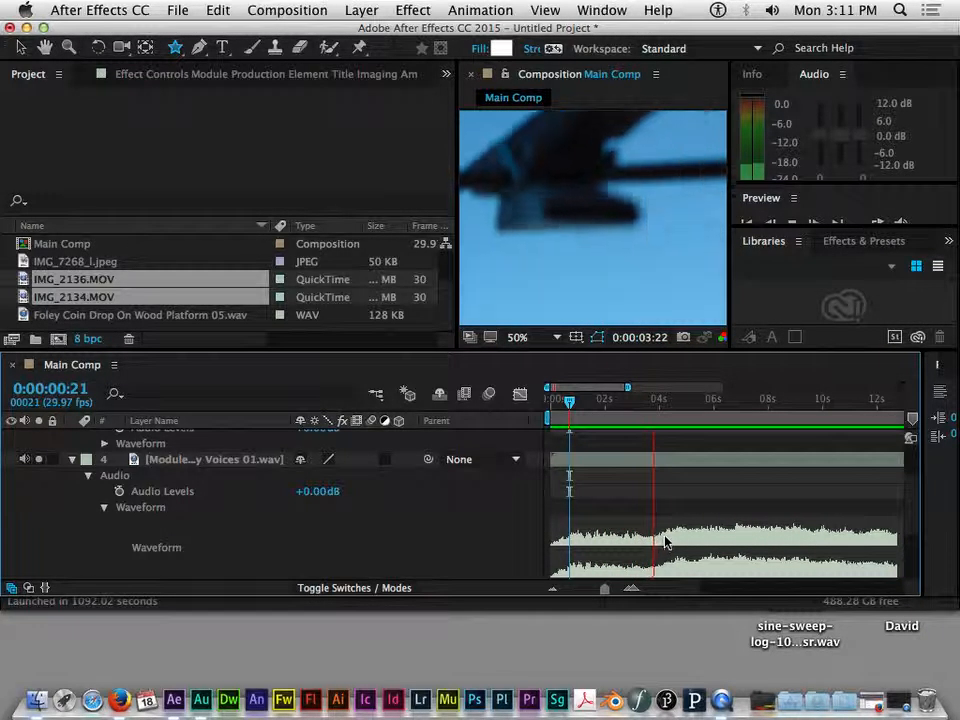
key(space)
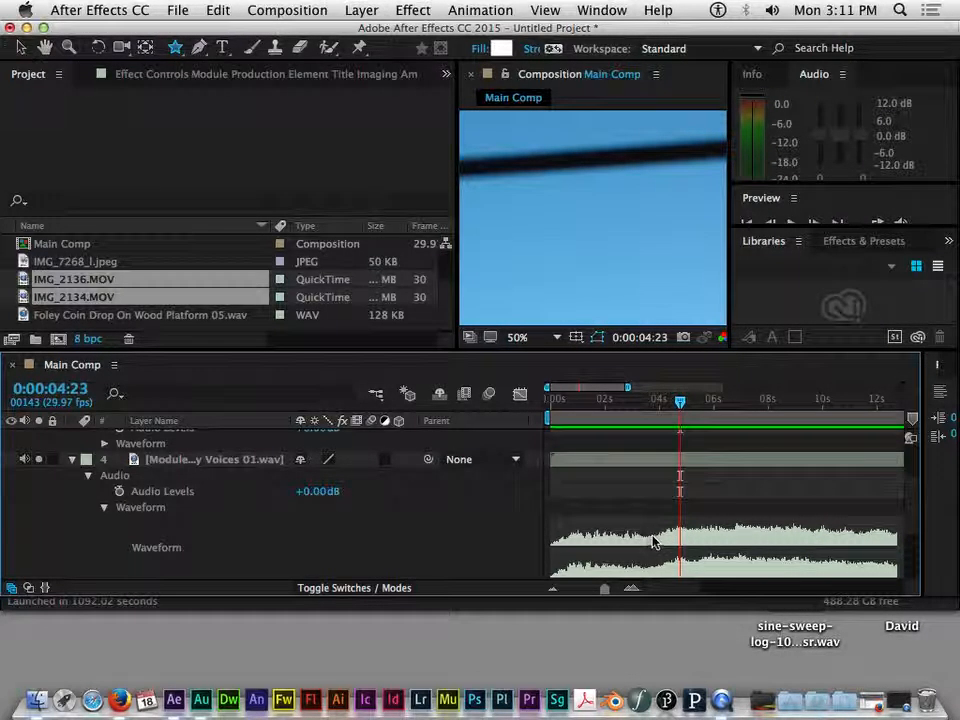
drag(680, 401, 536, 429)
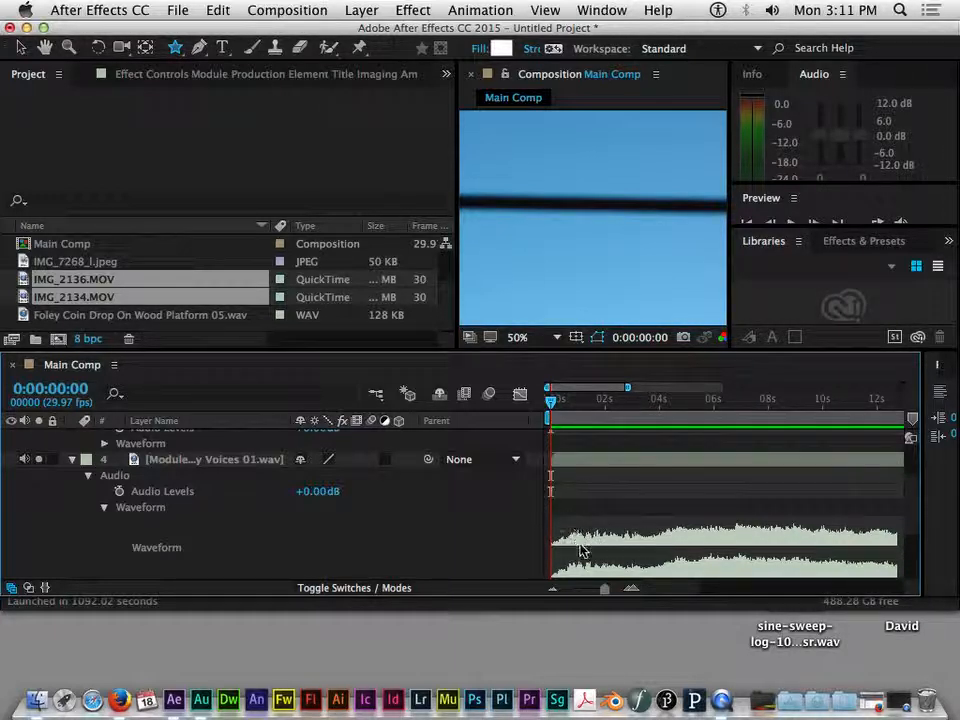
Step: Scrub the current time out to 0:00:21:27, then leave it at 0:00:10:22
drag(553, 402, 658, 527)
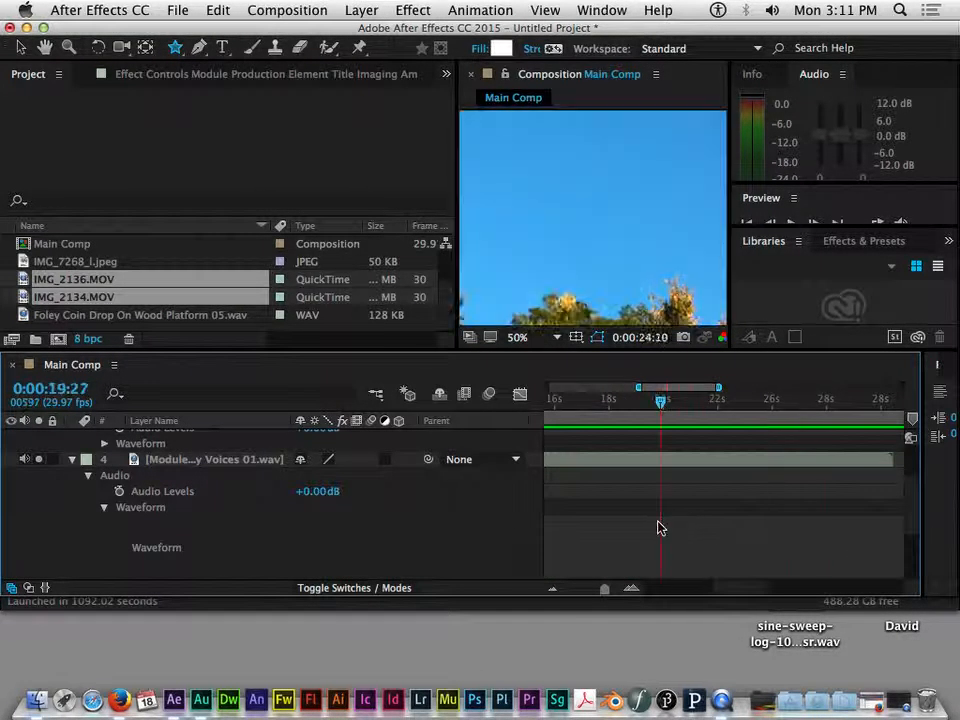
drag(661, 406, 752, 405)
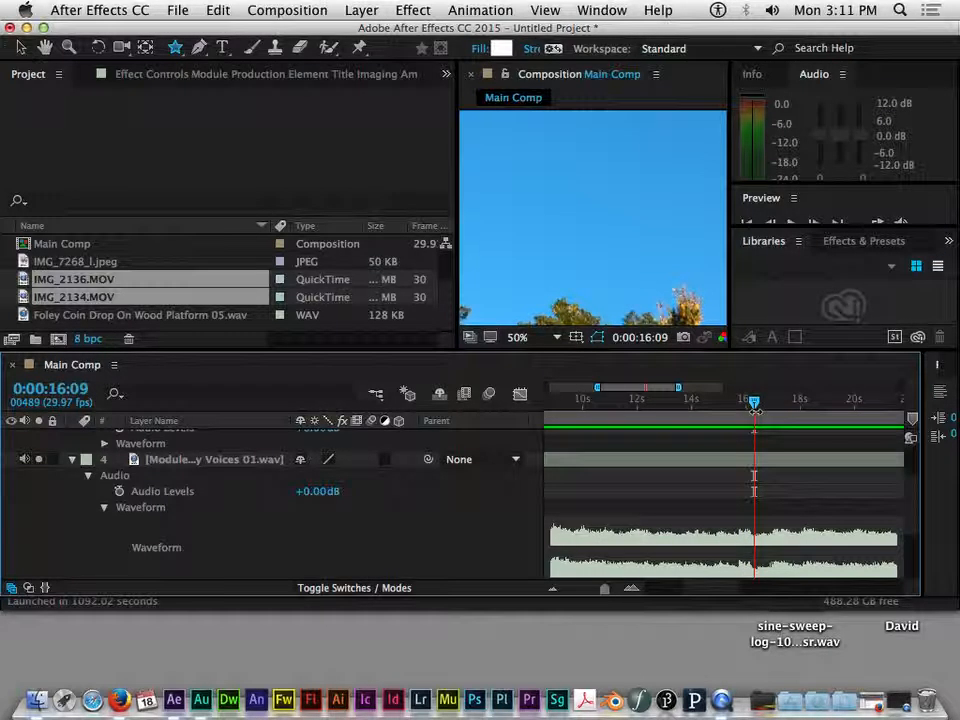
mouse_move(752, 402)
mouse_down()
mouse_move(588, 402)
mouse_move(606, 392)
mouse_move(553, 392)
mouse_move(580, 393)
mouse_up()
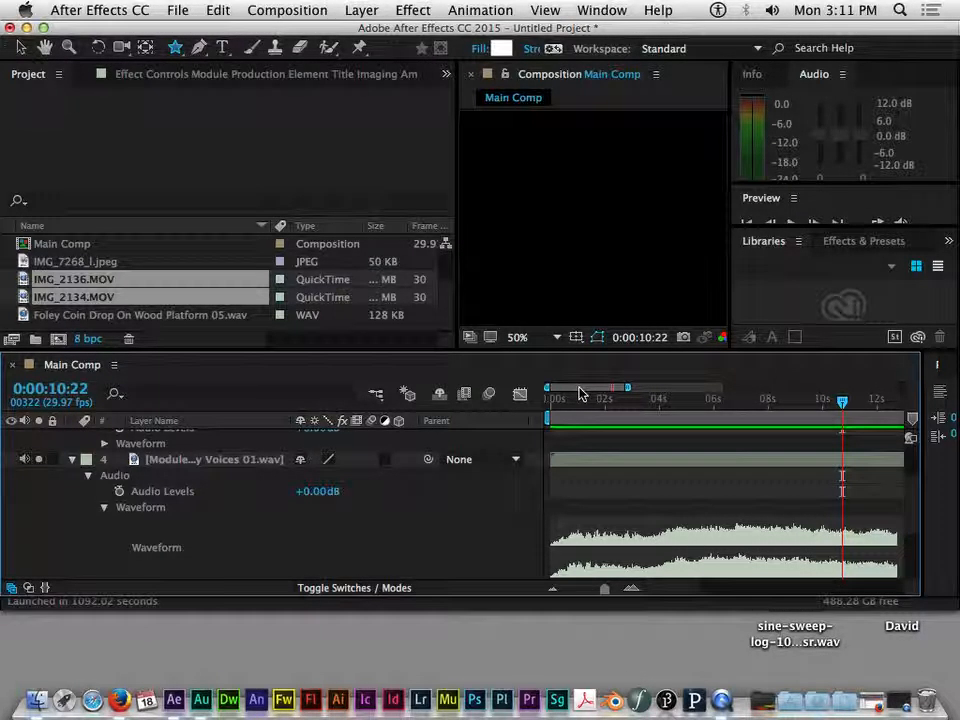
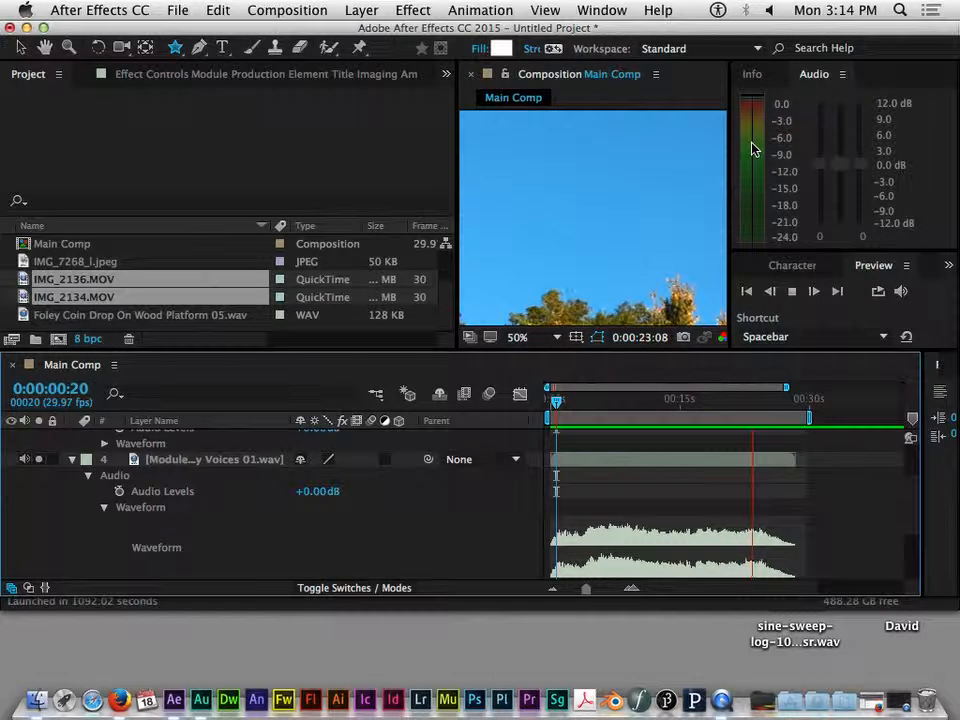
Step: Stop the preview, then preview the composition again from 0:00:09:17
key(space)
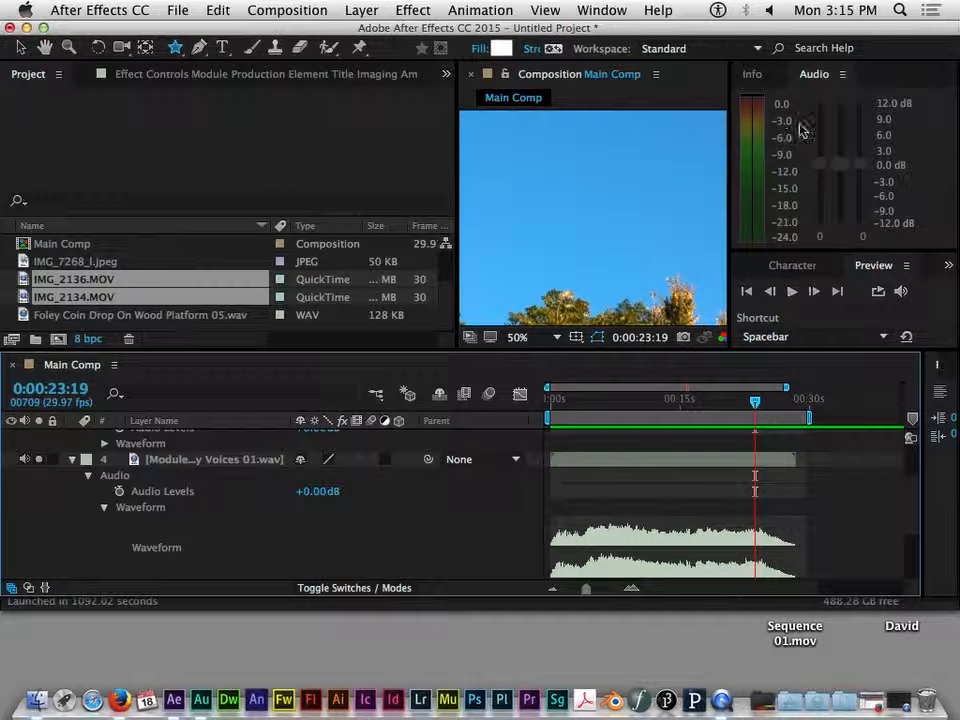
click(784, 128)
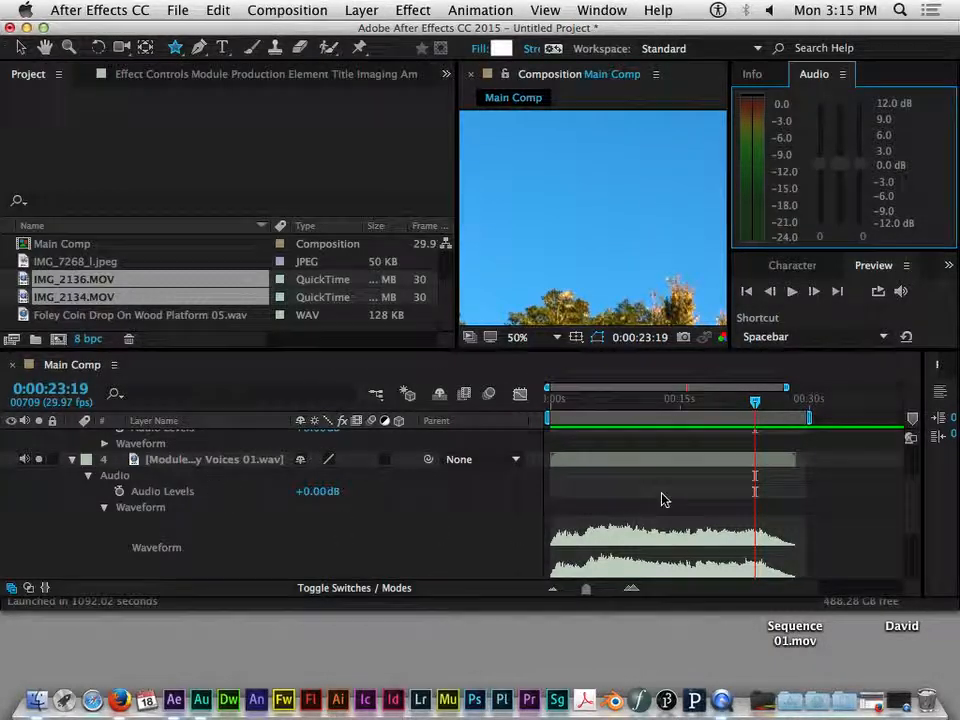
drag(754, 400, 582, 420)
key(space)
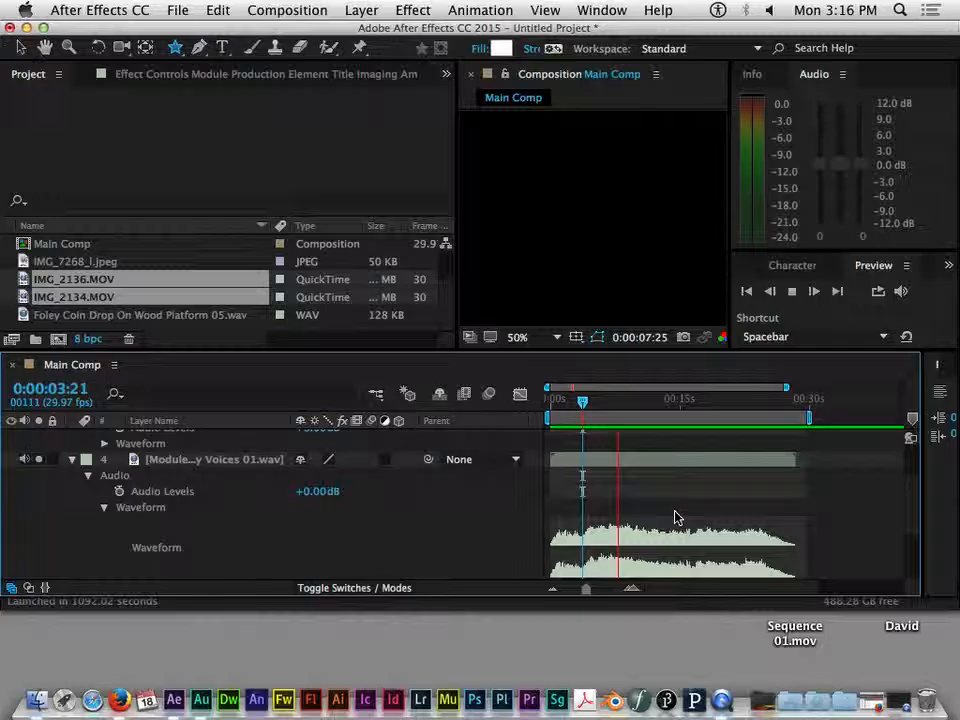
key(space)
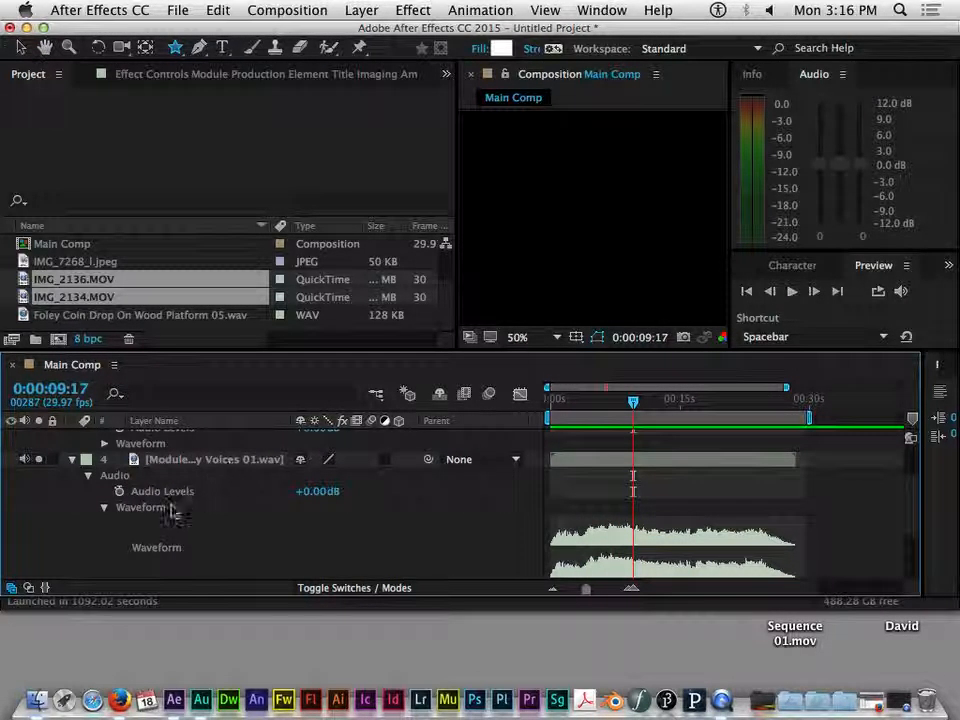
Step: Scrub the voices layer's Audio Levels down toward -12 dB, then up to +8.00 dB
click(321, 491)
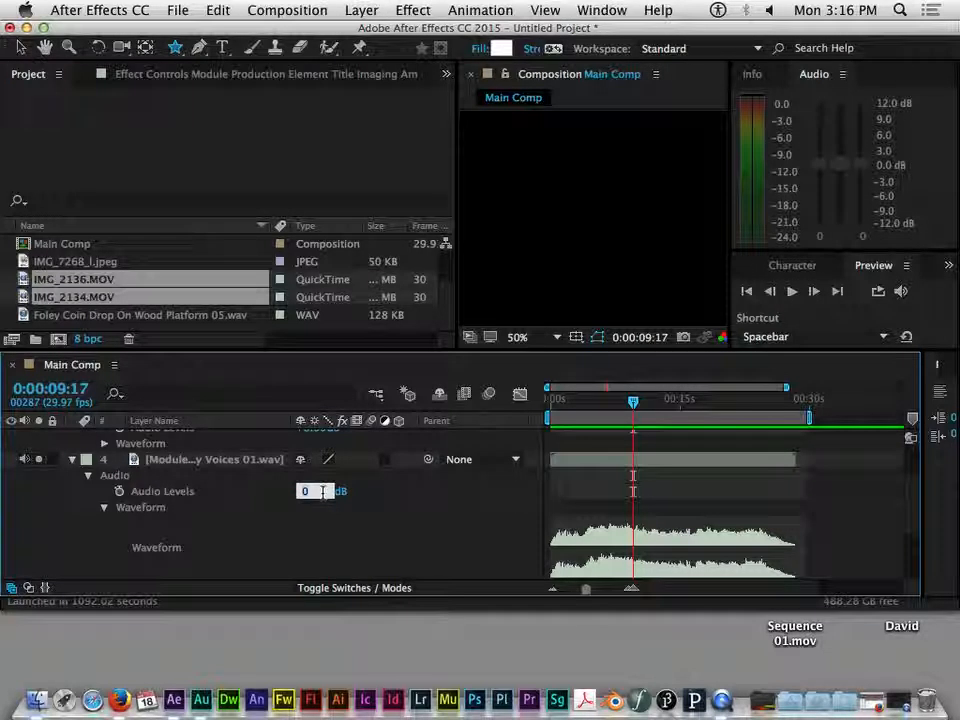
key(Return)
drag(321, 494, 302, 494)
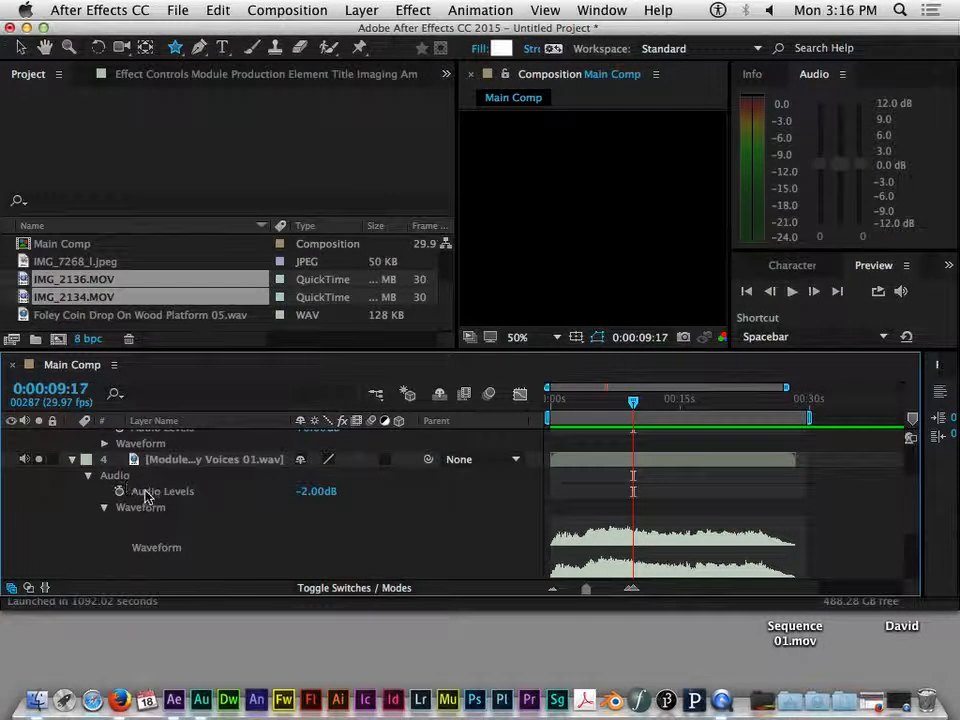
mouse_move(304, 491)
mouse_down()
mouse_move(290, 491)
mouse_move(299, 491)
mouse_up()
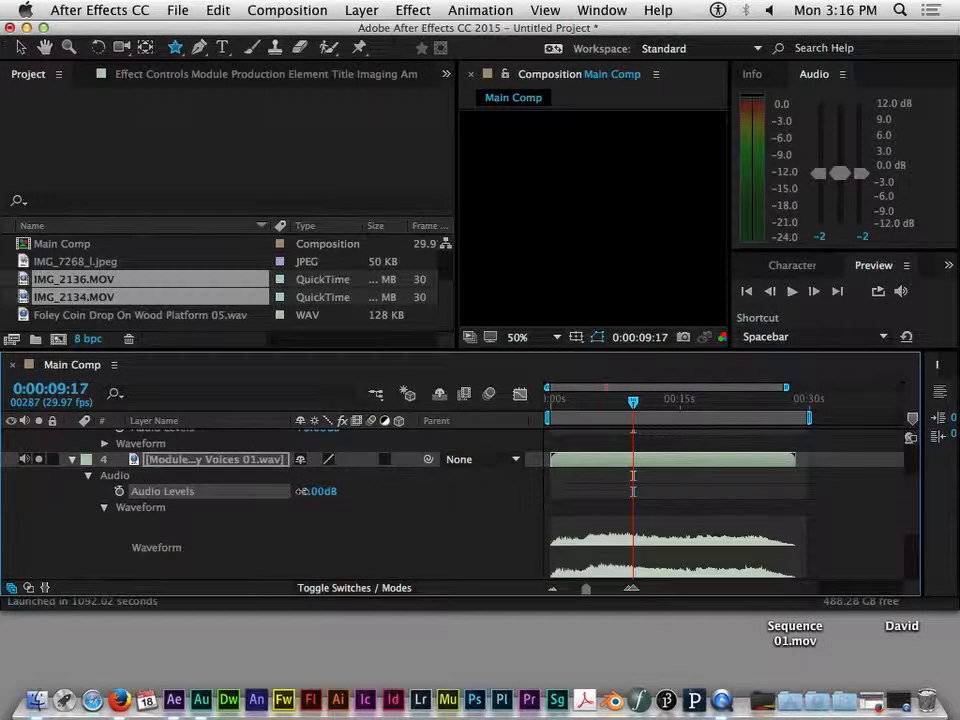
drag(302, 491, 352, 505)
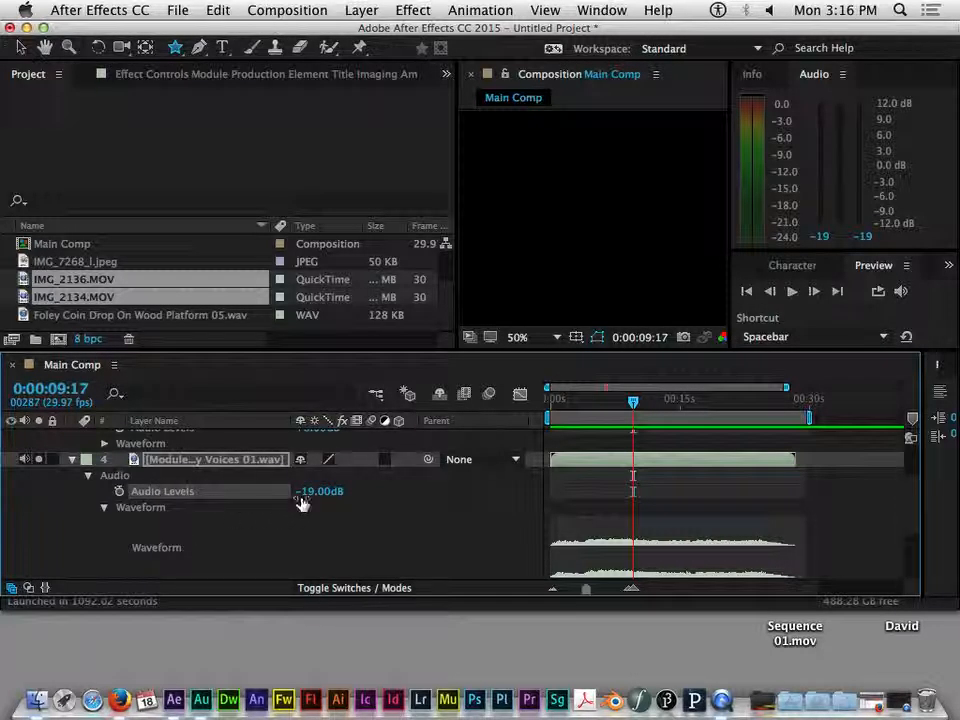
drag(304, 491, 332, 495)
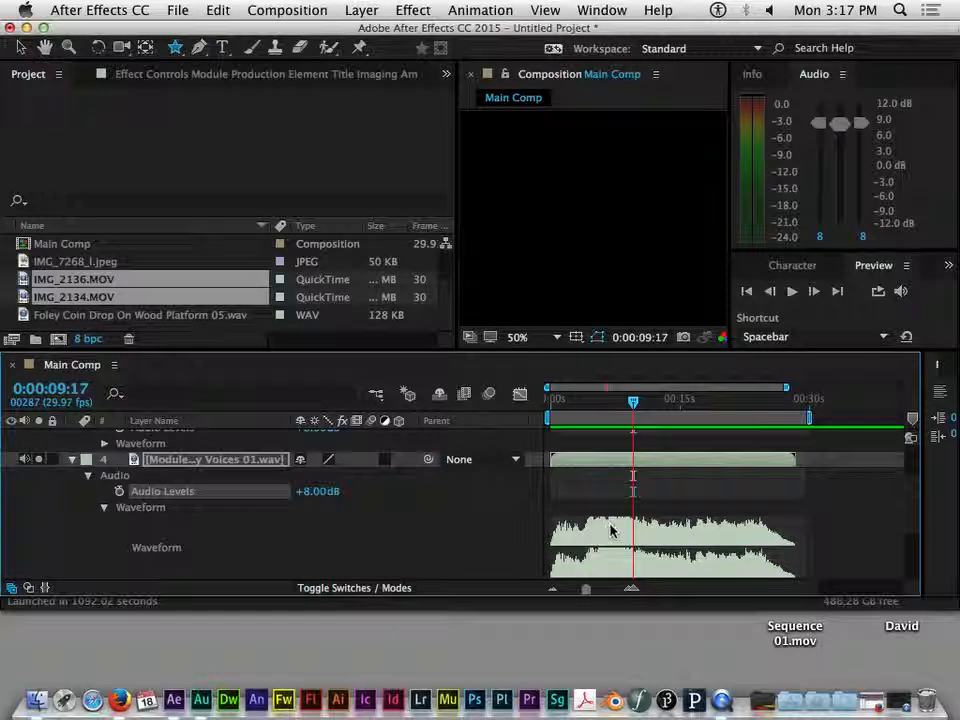
drag(632, 403, 563, 418)
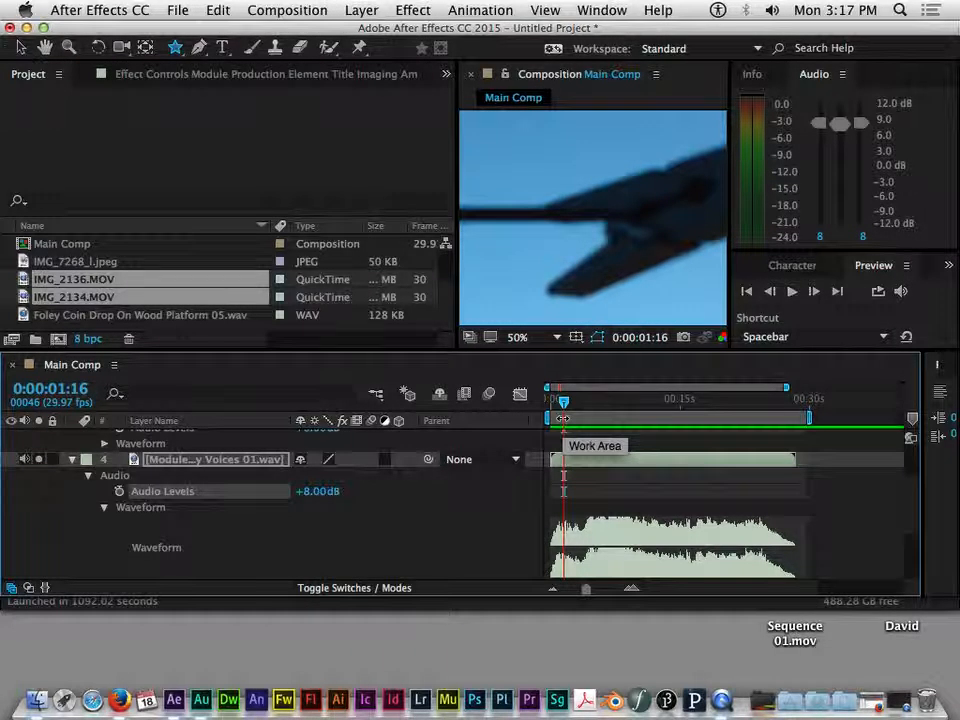
key(XF86AudioLowerVolume)
key(XF86AudioLowerVolume)
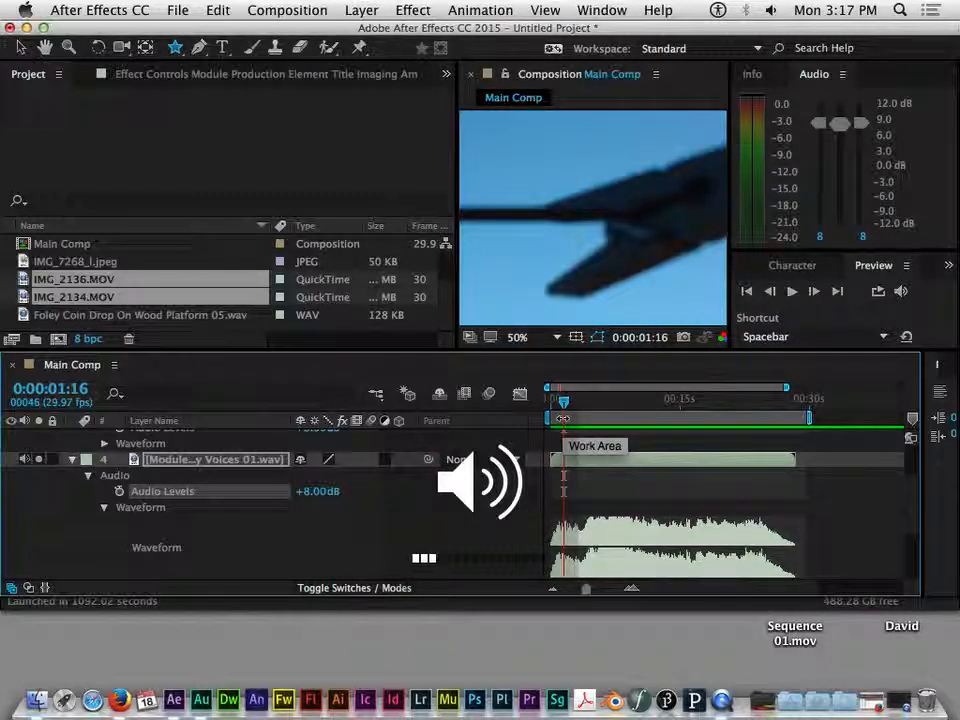
key(space)
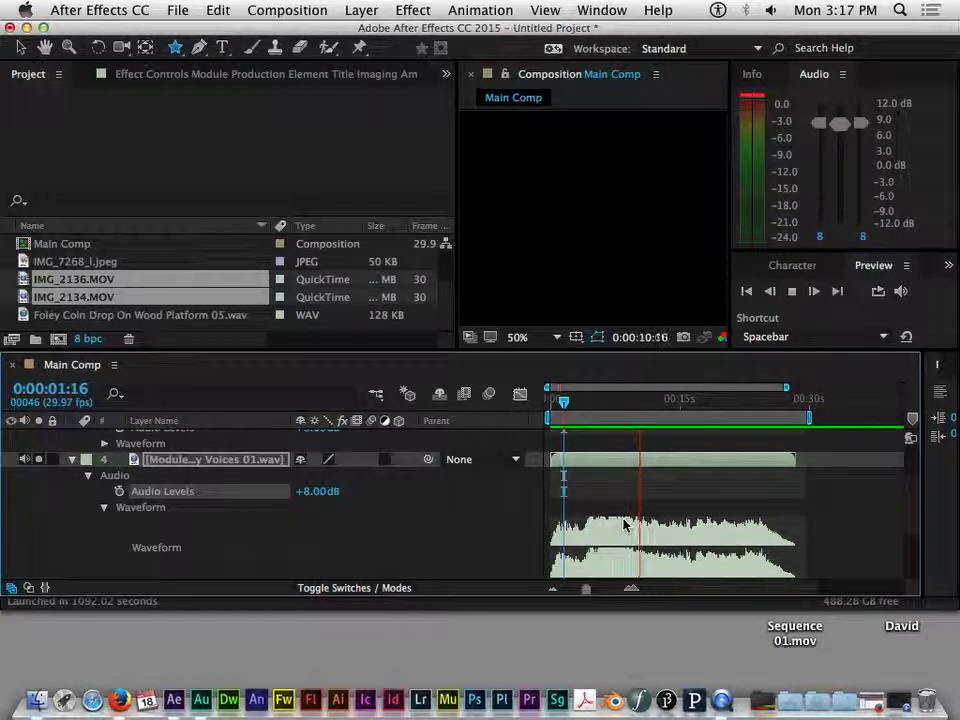
key(space)
mouse_move(645, 401)
mouse_down()
mouse_move(676, 405)
mouse_move(628, 403)
mouse_up()
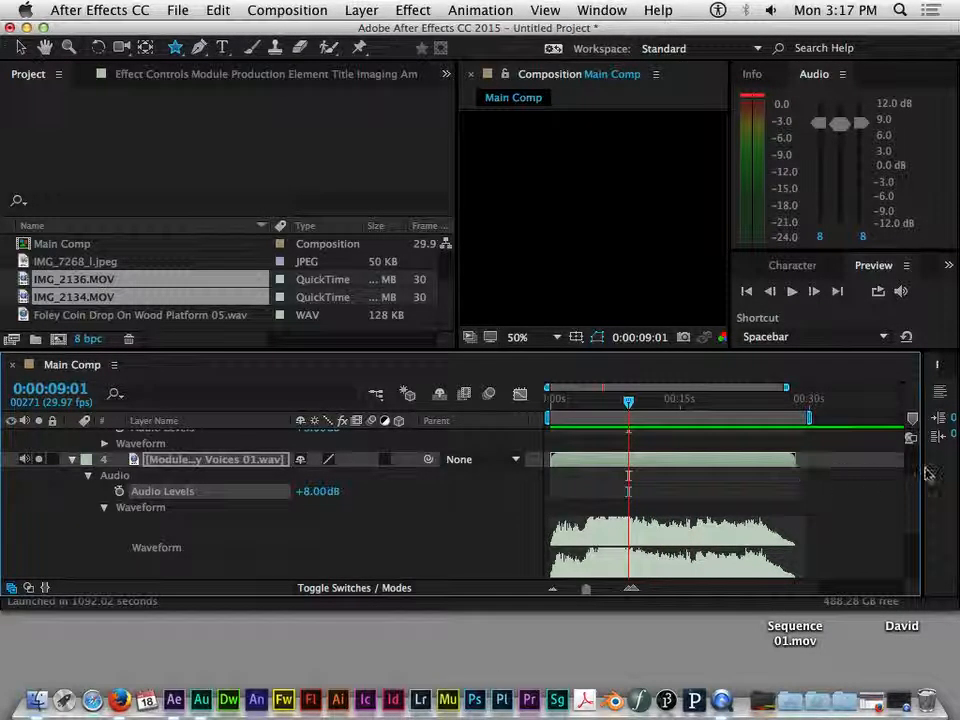
Step: Move Main Comp's current time to 0:00:07:12
scroll(910, 493, up, 4)
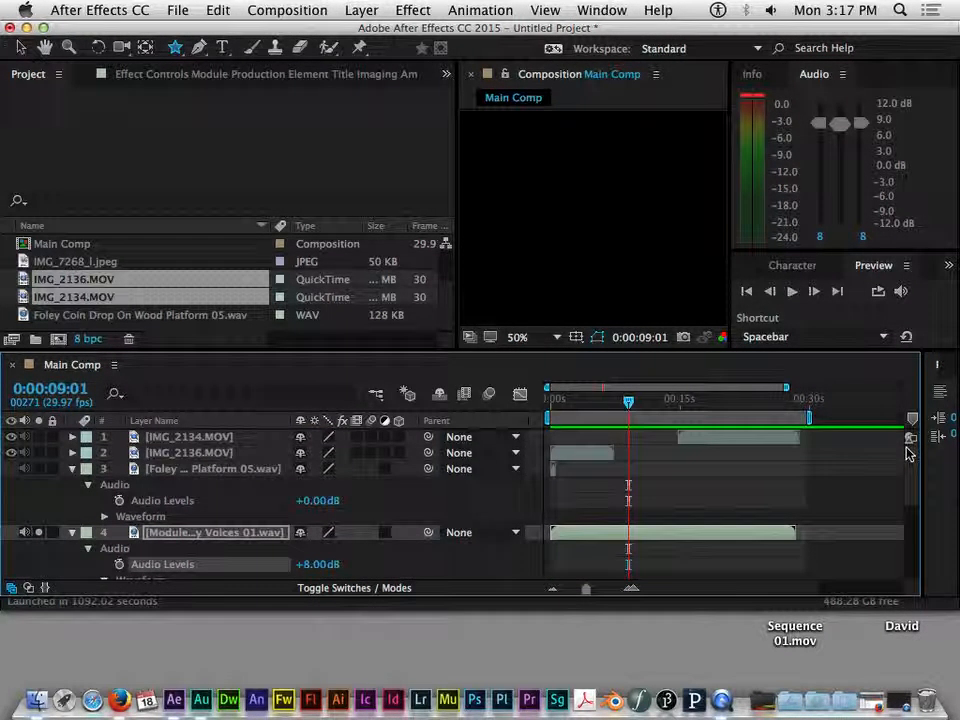
scroll(905, 490, down, 8)
scroll(897, 510, up, 8)
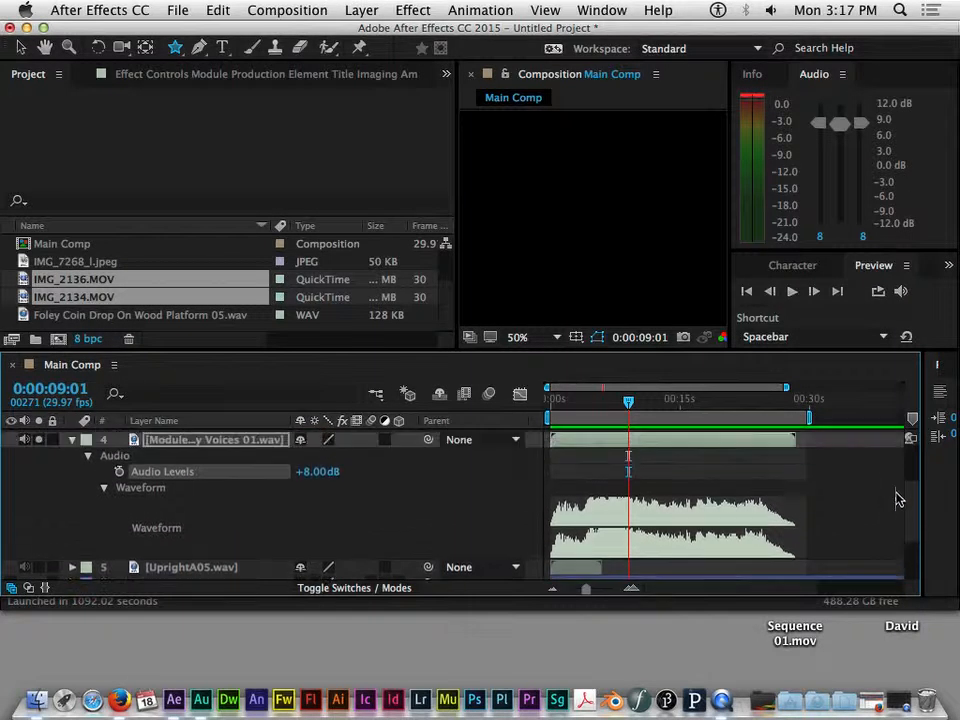
drag(592, 407, 614, 401)
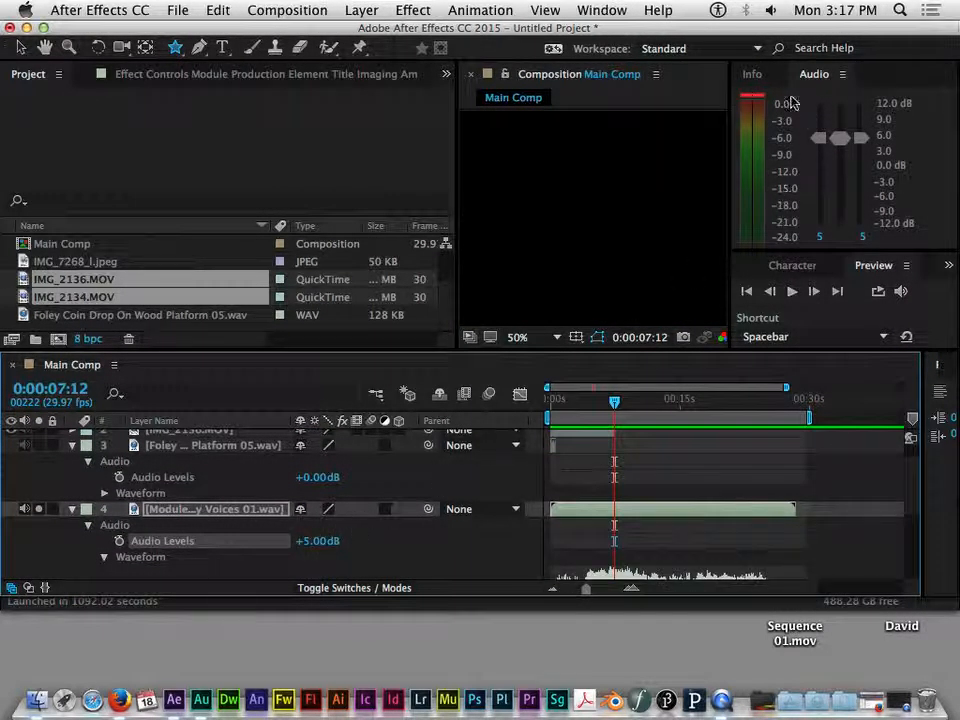
Step: Edit the voices Audio Levels value, then collapse the Foley platform and voices layers' properties
click(320, 541)
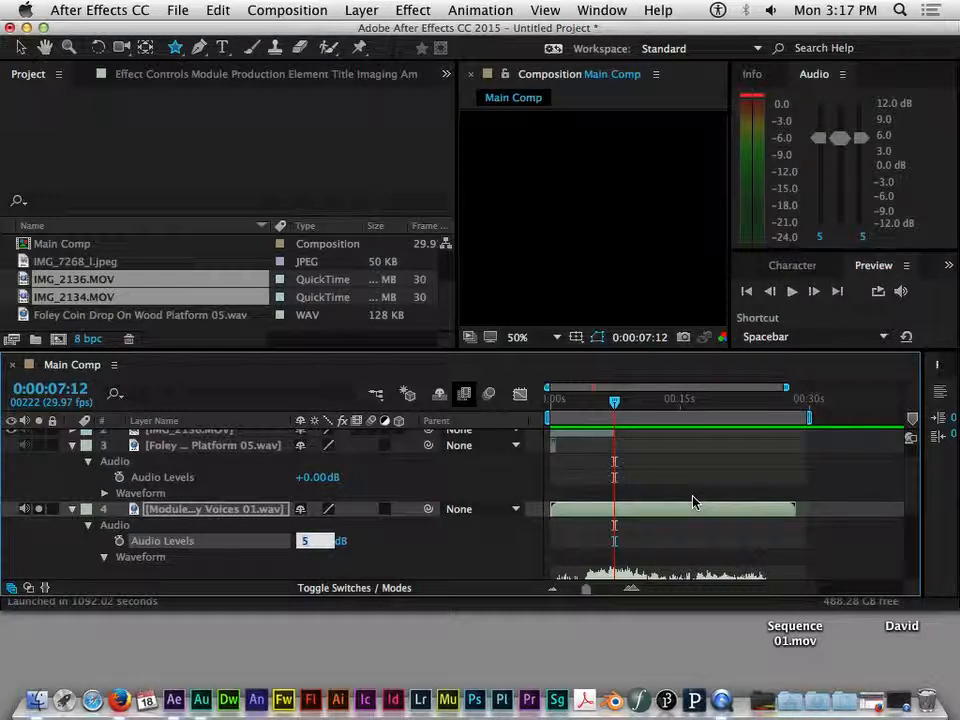
key(Escape)
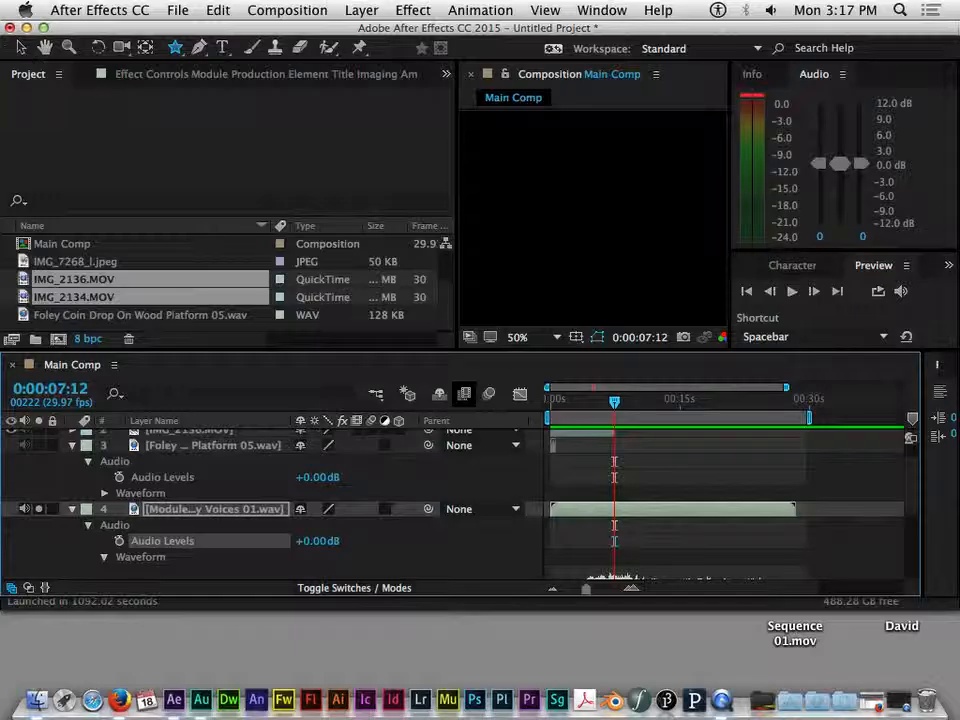
click(72, 445)
click(72, 461)
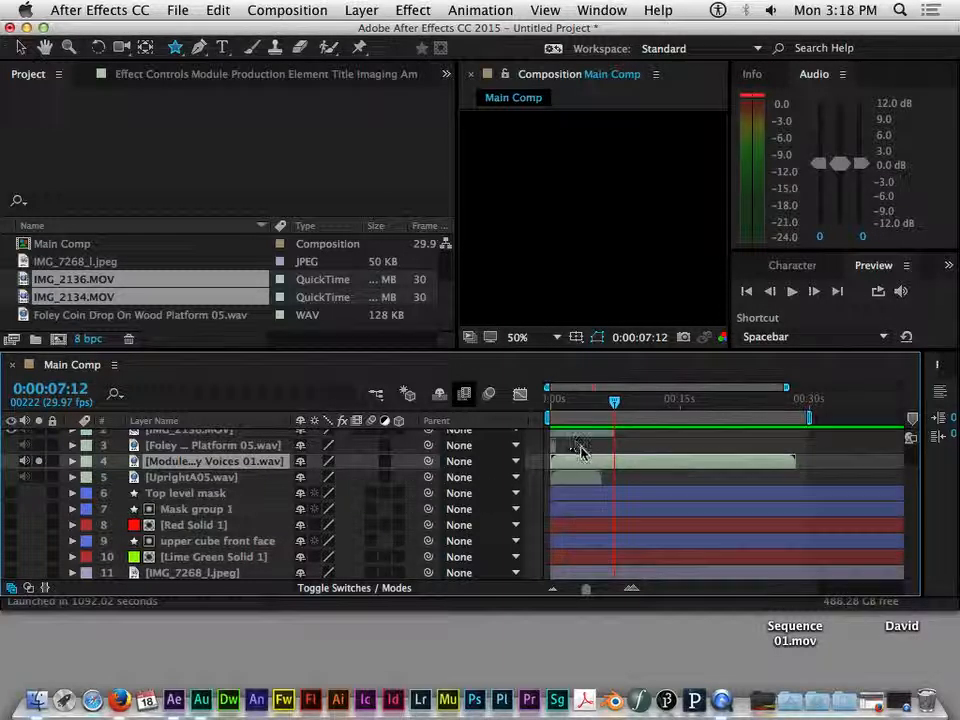
Step: Solo the UprightA05.wav, IMG_2136.MOV, Foley platform and IMG_2134.MOV layers; slide IMG_2134.MOV to the comp start
click(578, 478)
drag(613, 401, 567, 401)
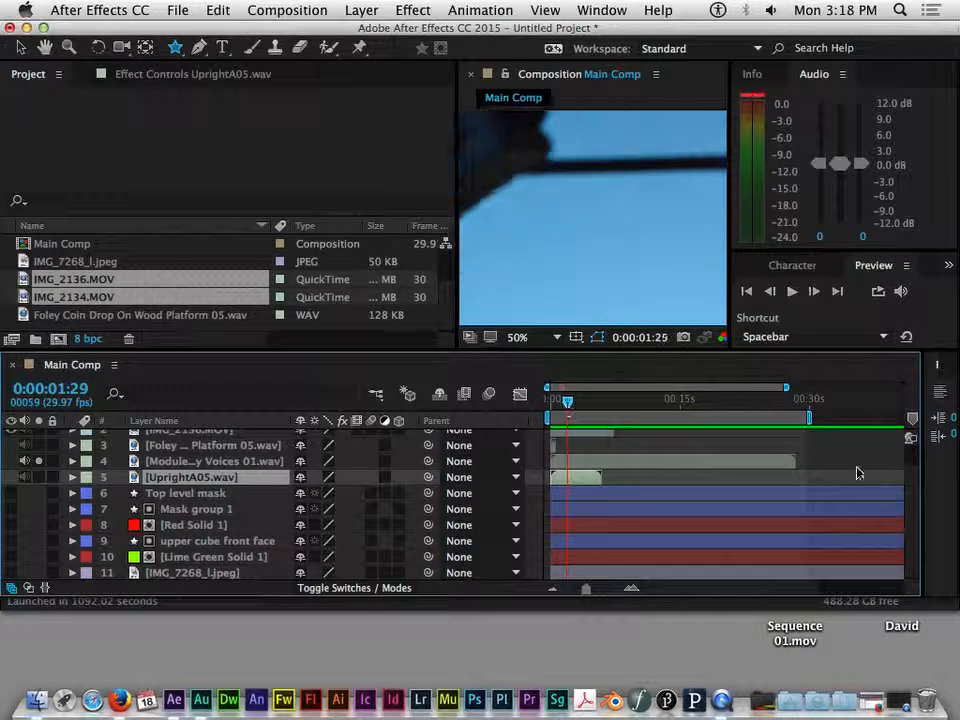
scroll(912, 480, up, 2)
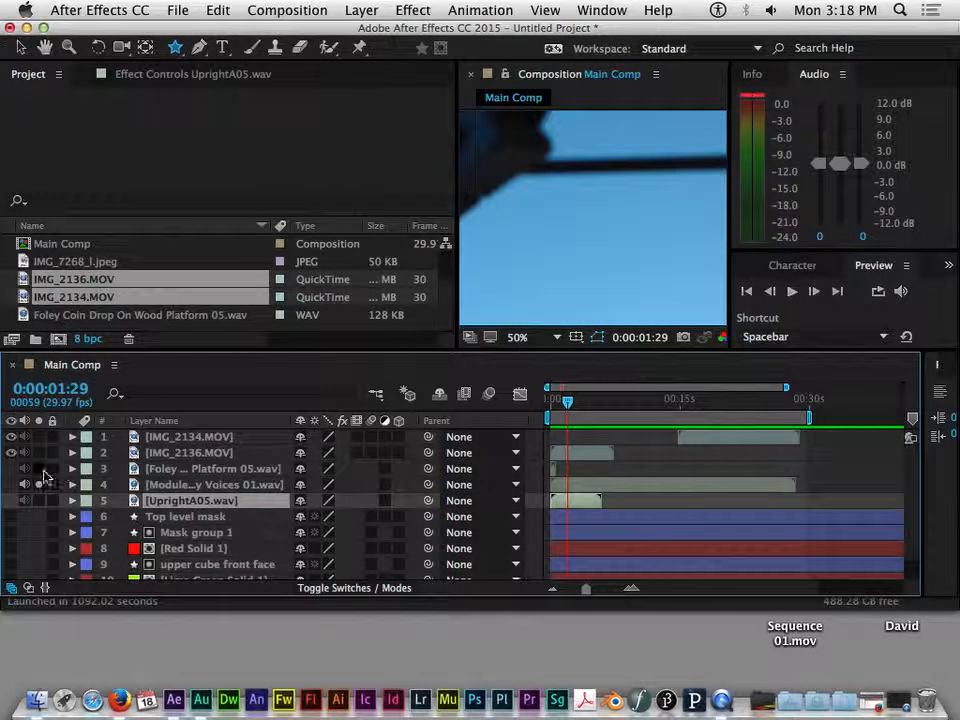
click(39, 501)
click(38, 453)
click(39, 471)
click(39, 438)
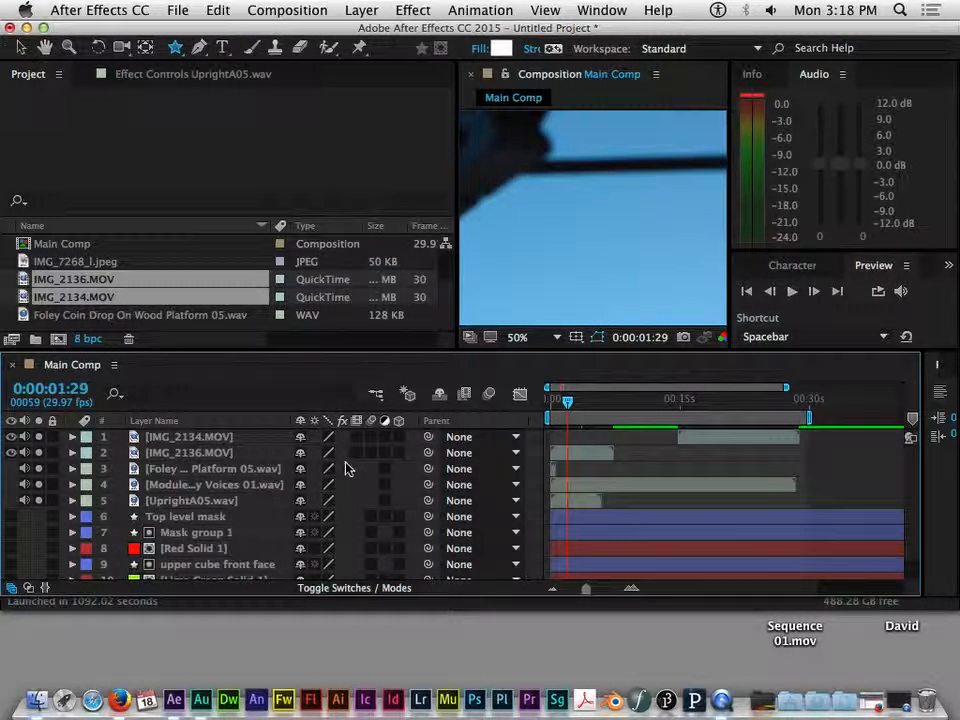
click(236, 438)
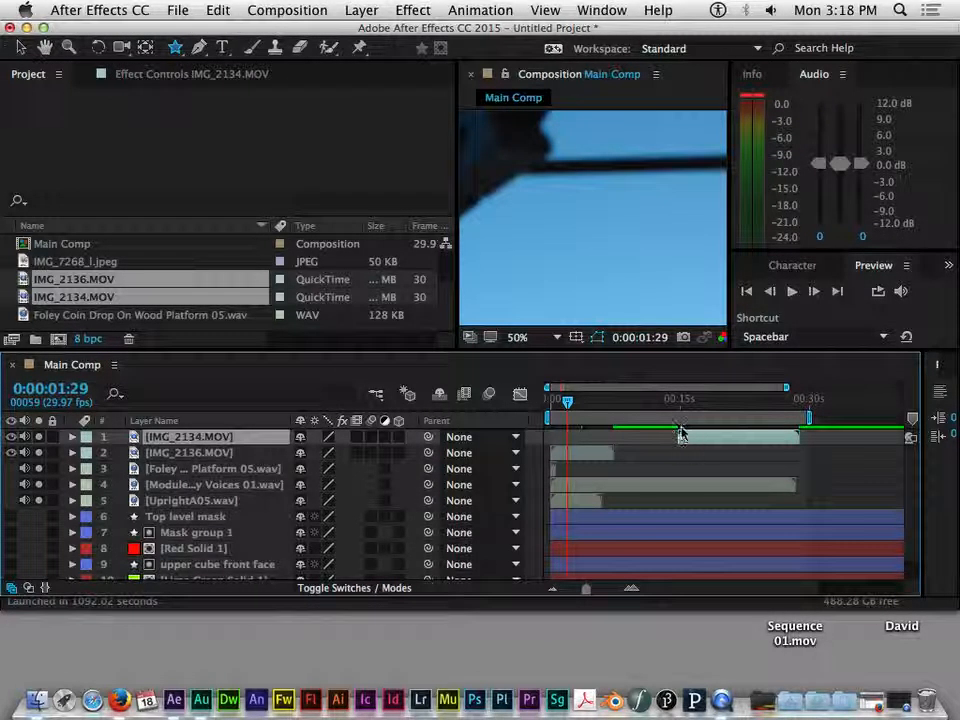
drag(715, 437, 590, 446)
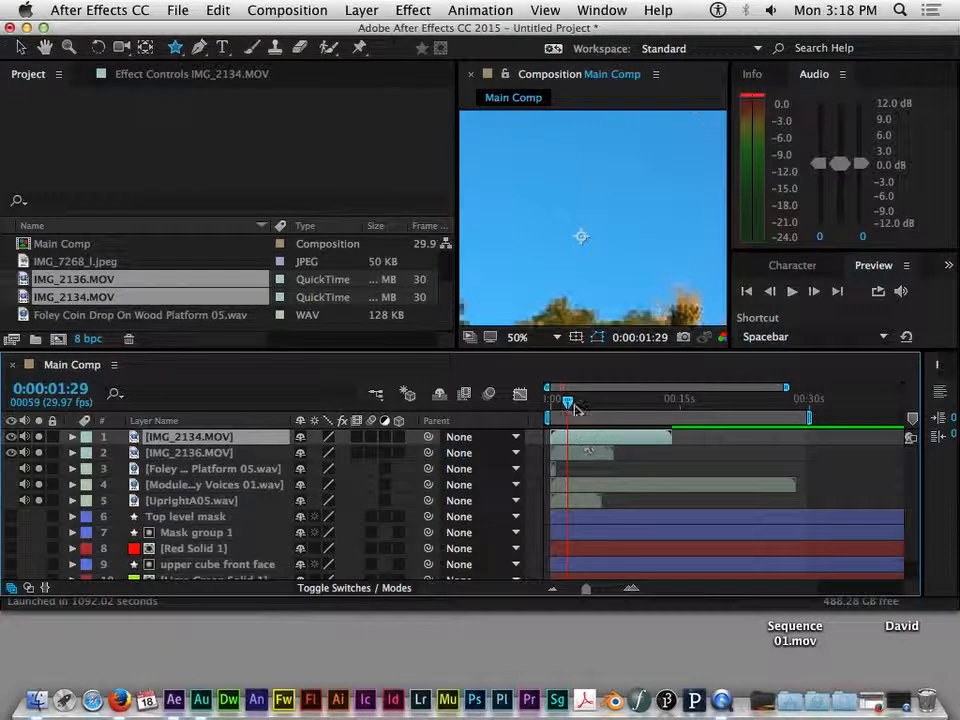
Step: Preview the composition from the start, then set the current time to 0:00:05:06
drag(568, 401, 555, 401)
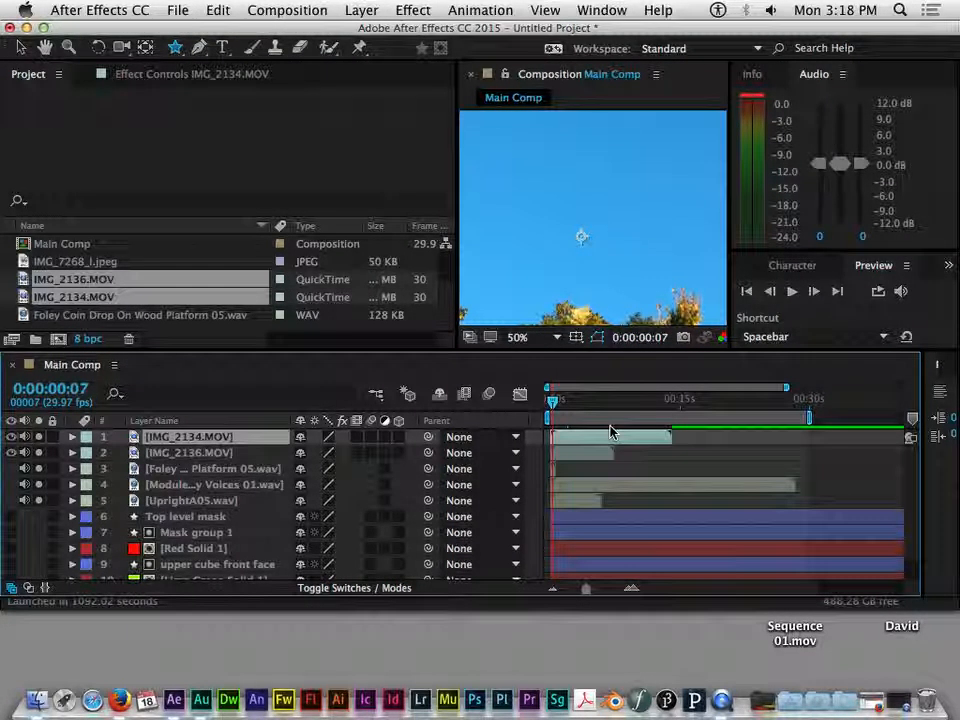
key(space)
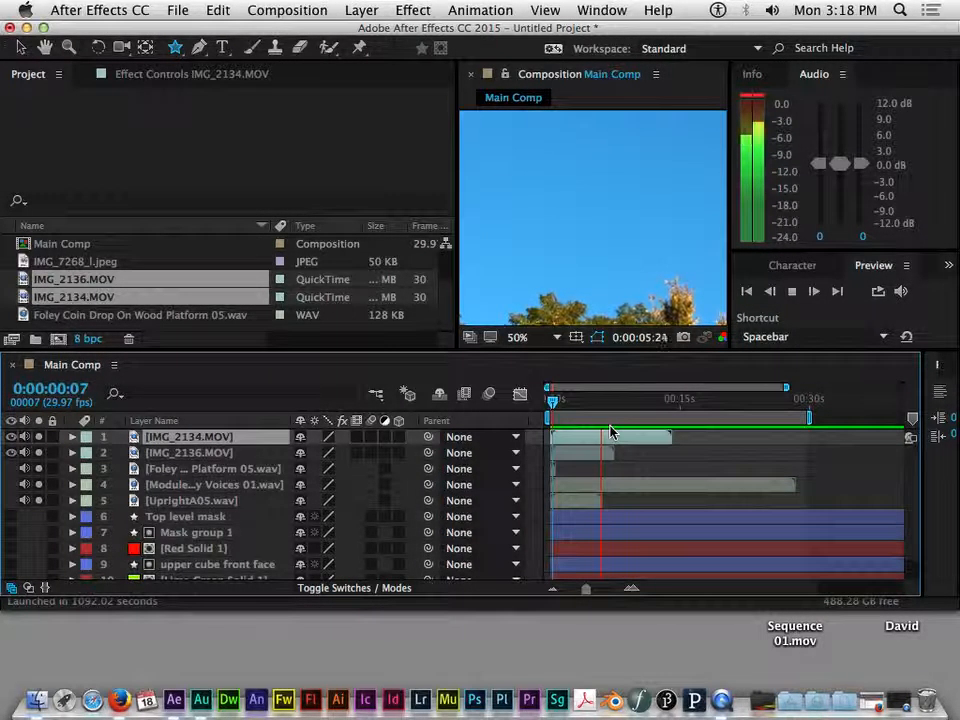
key(space)
key(Home)
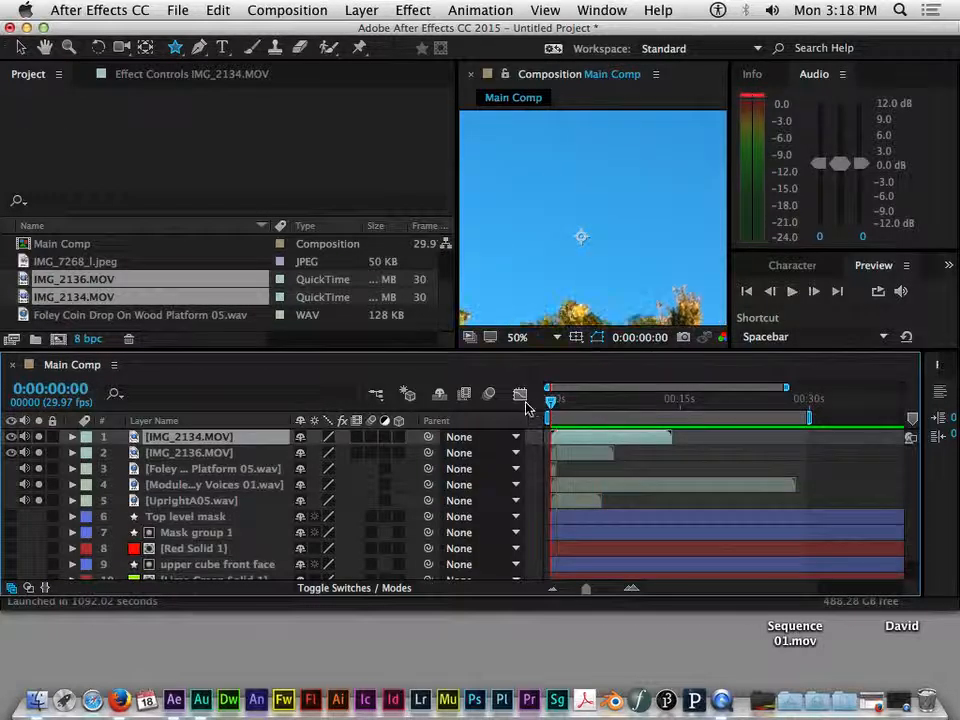
key(space)
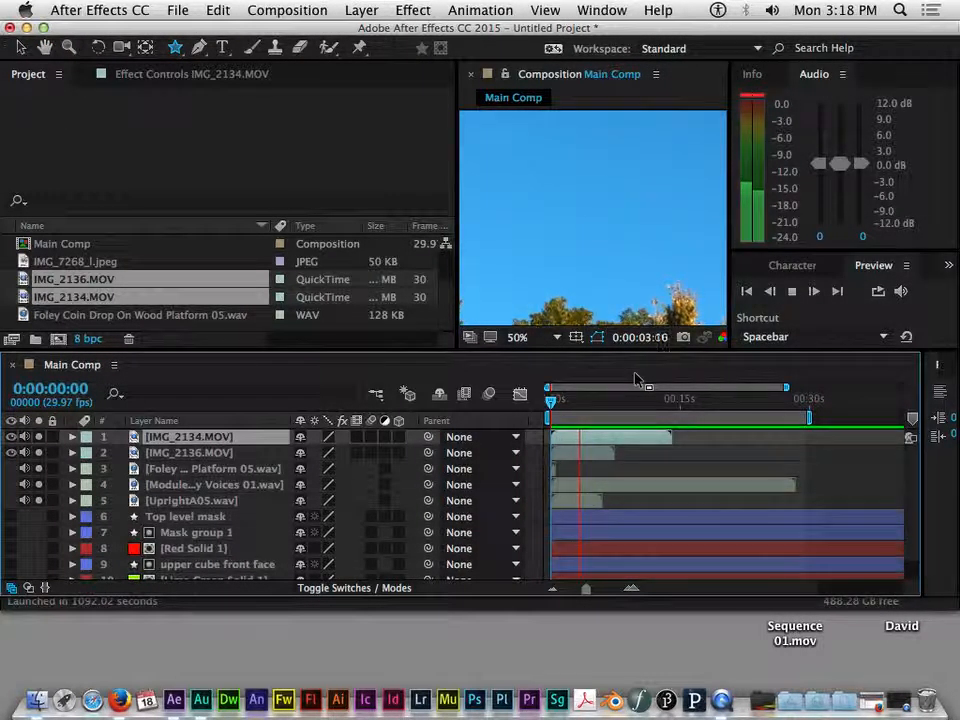
key(space)
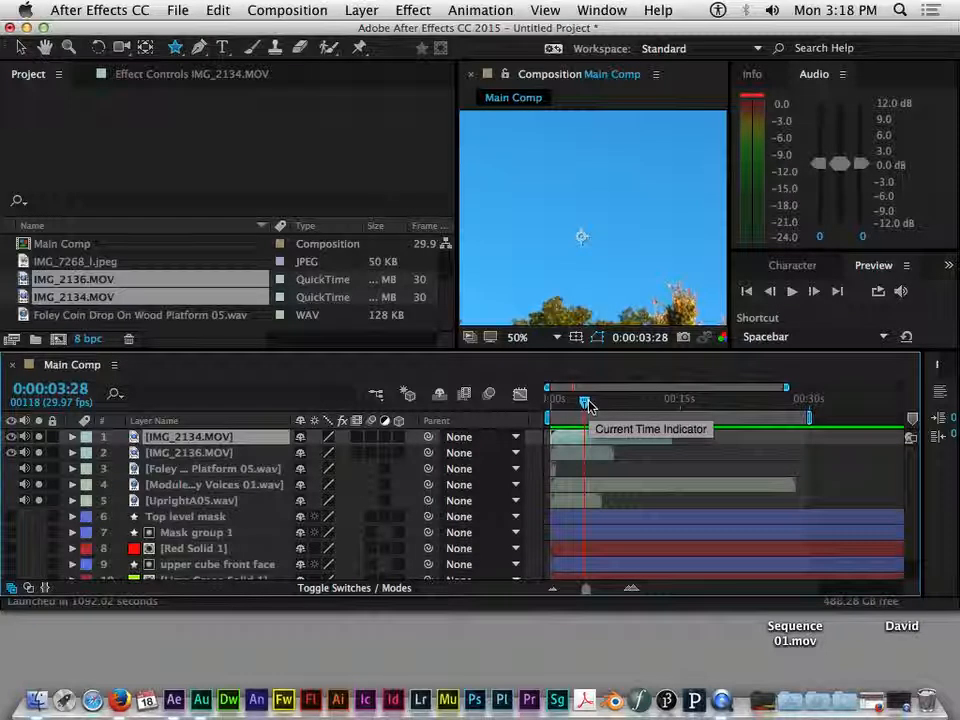
click(183, 501)
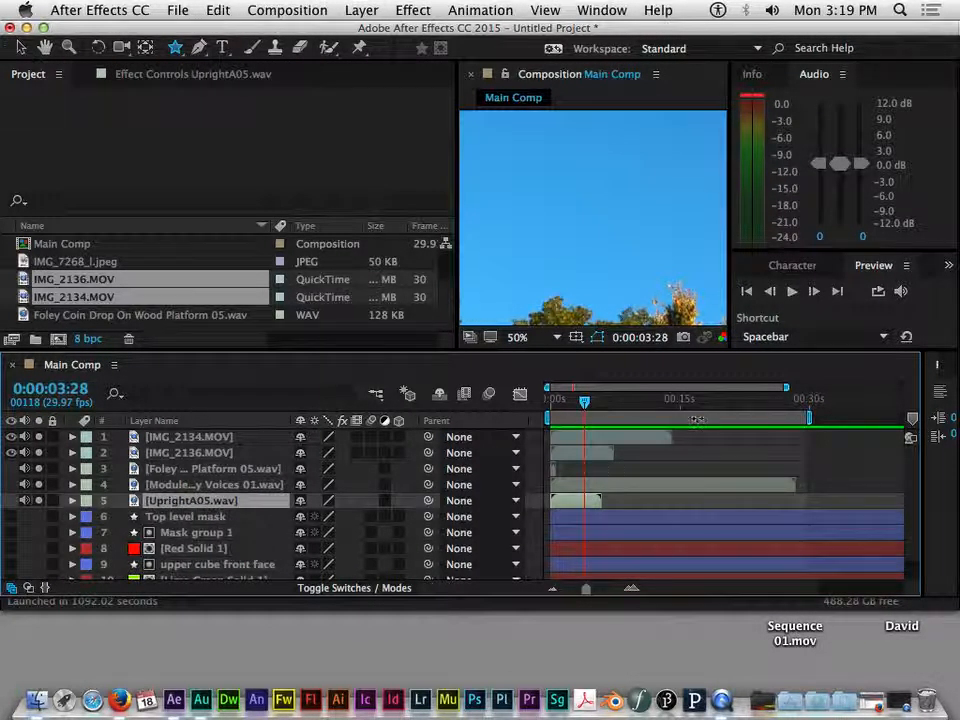
mouse_move(585, 401)
mouse_down()
mouse_move(619, 404)
mouse_move(597, 410)
mouse_up()
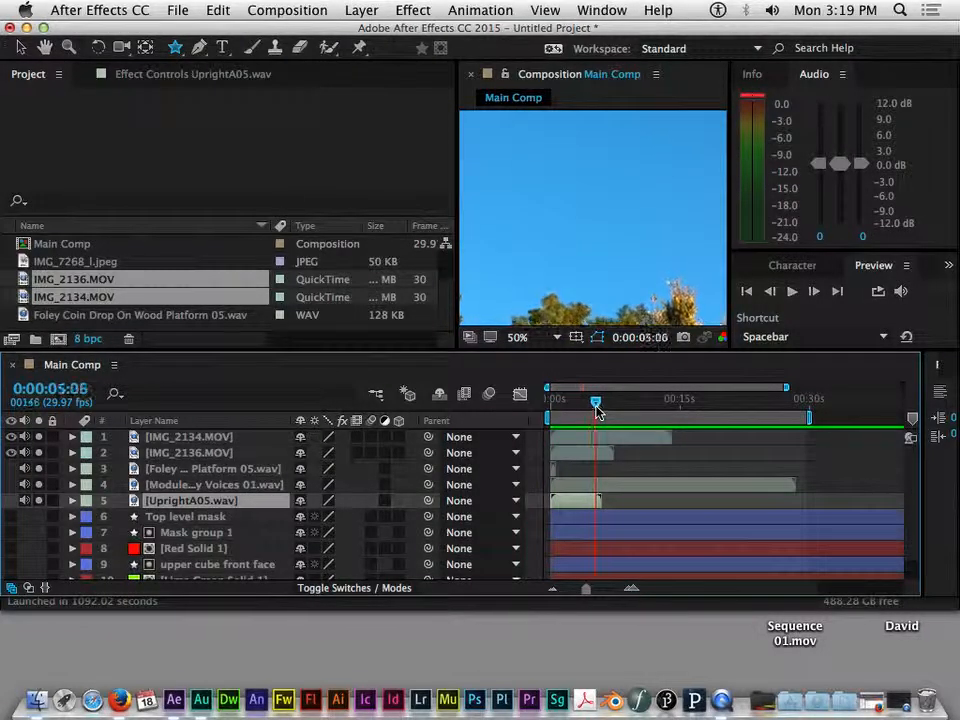
Step: Scrub Voices 01.wav's Audio Levels to -12.00 dB and preview Main Comp from 0:00:00:00
click(172, 485)
click(72, 485)
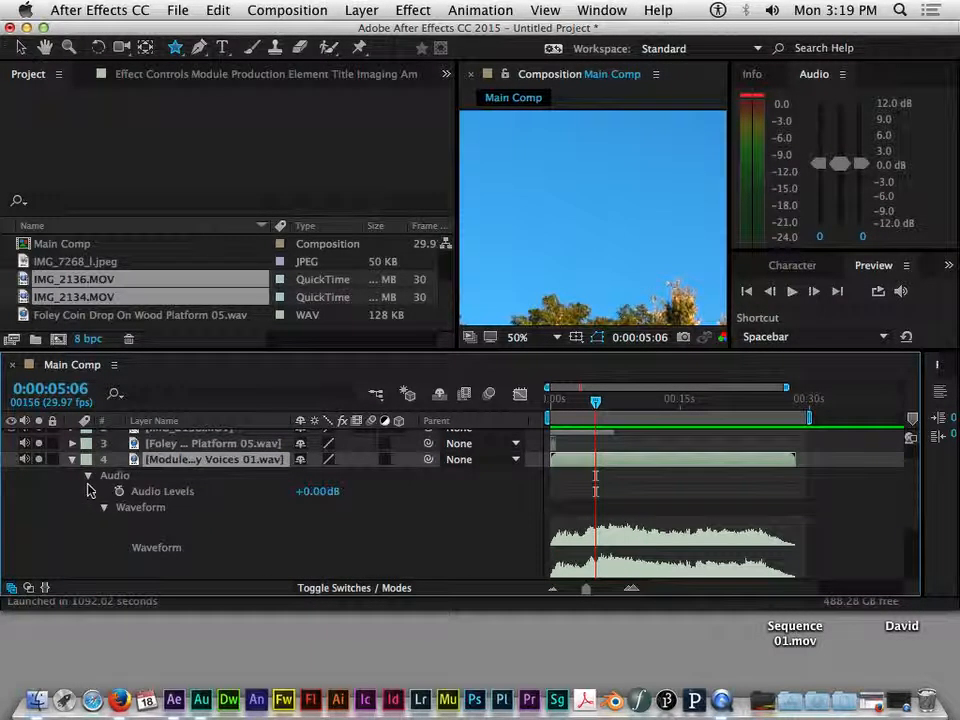
drag(326, 494, 306, 491)
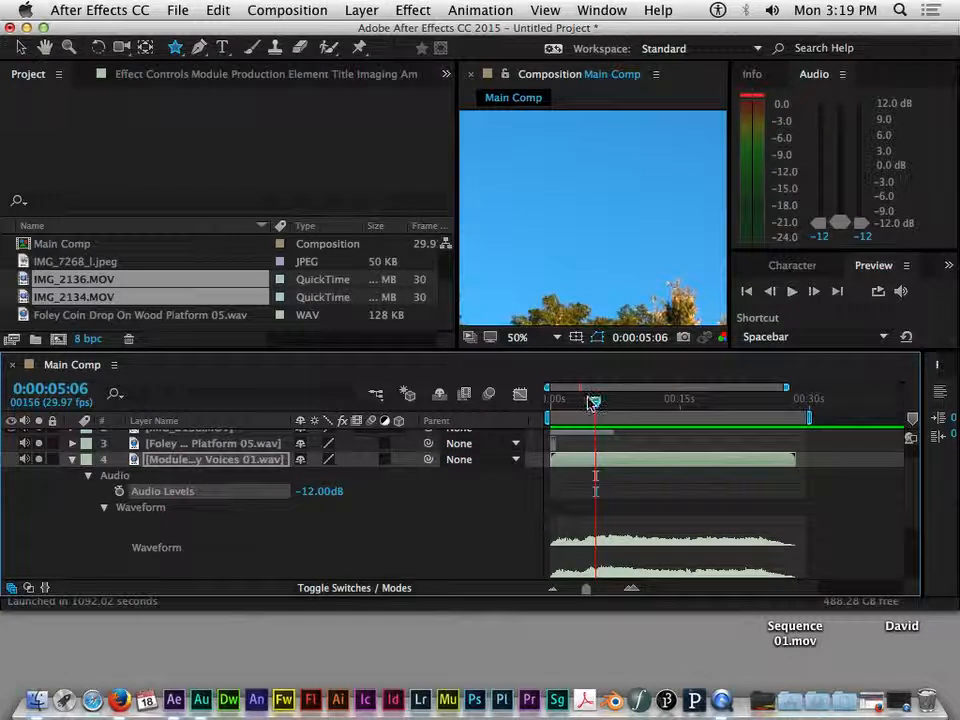
drag(592, 402, 535, 413)
key(space)
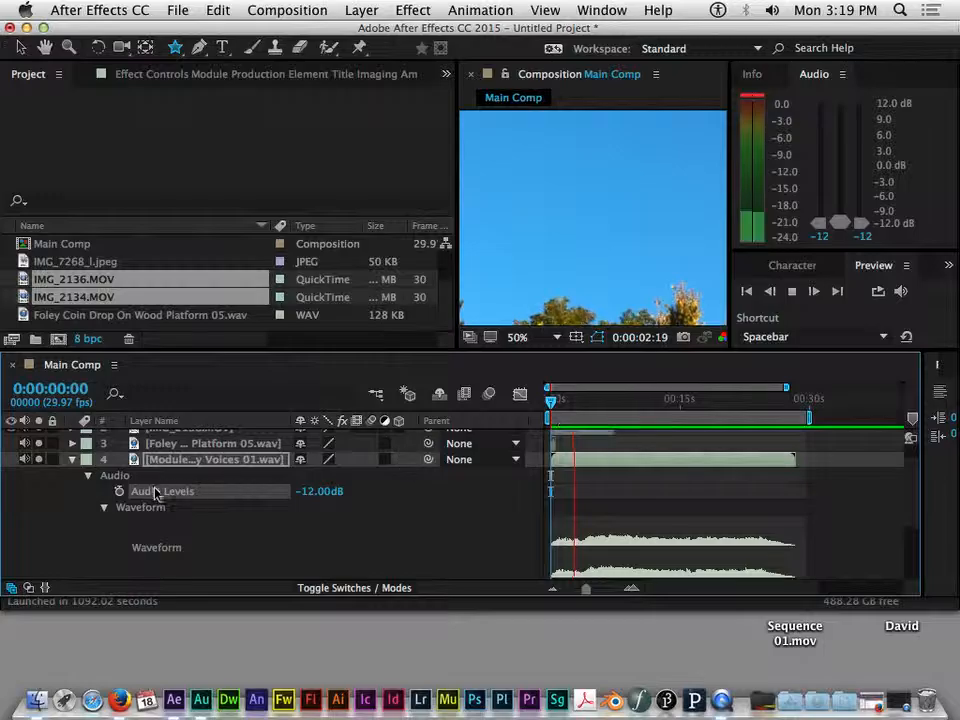
key(space)
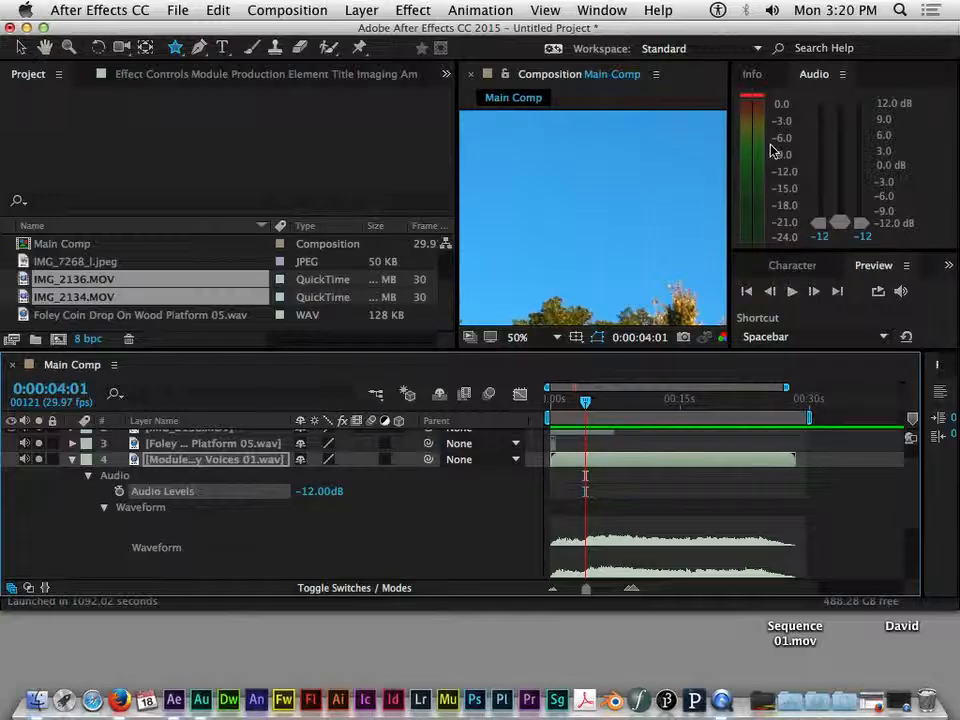
Step: Fold the Voices layer's properties, nudge the Voices clip later, and widen the Composition viewer
click(72, 459)
click(572, 471)
click(578, 460)
click(575, 472)
click(577, 463)
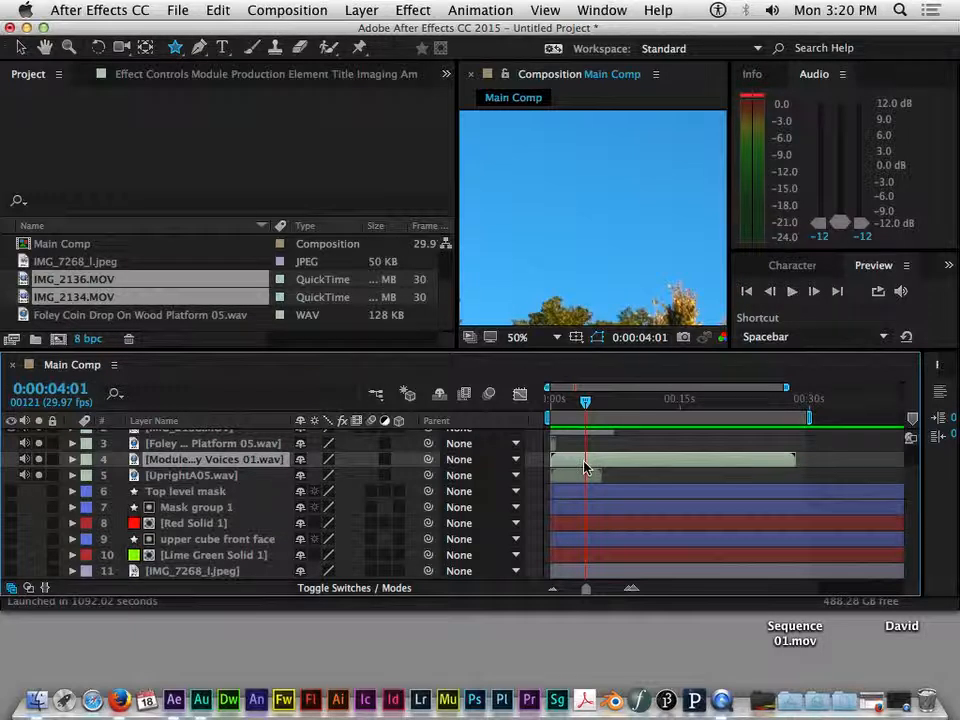
click(213, 478)
click(214, 460)
click(214, 476)
click(214, 460)
mouse_move(619, 461)
mouse_down()
mouse_move(741, 458)
mouse_move(619, 462)
mouse_up()
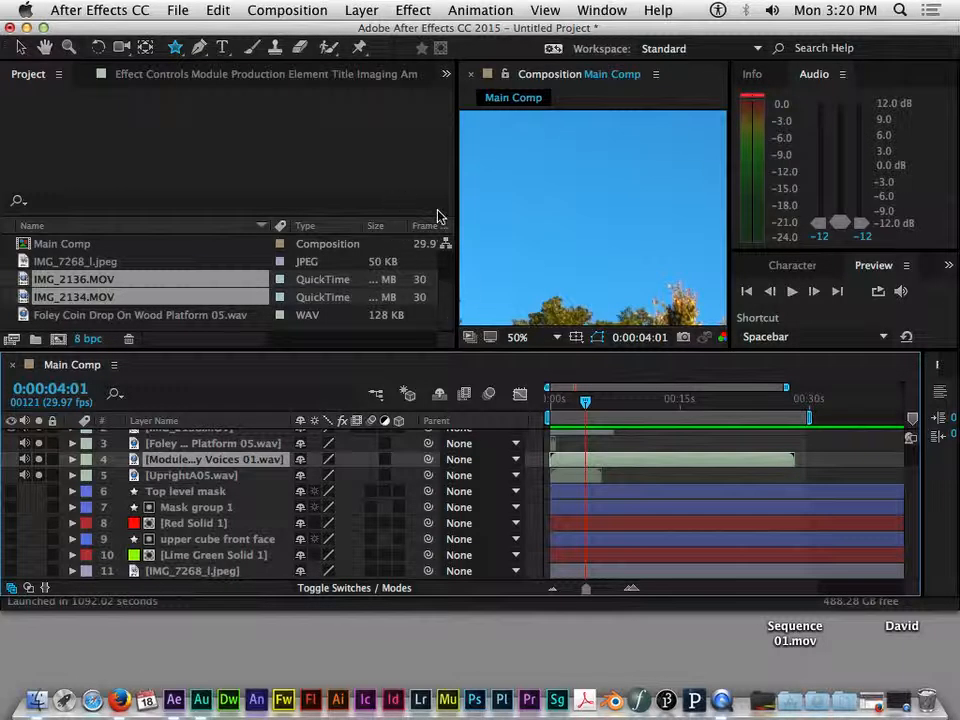
drag(456, 204, 192, 220)
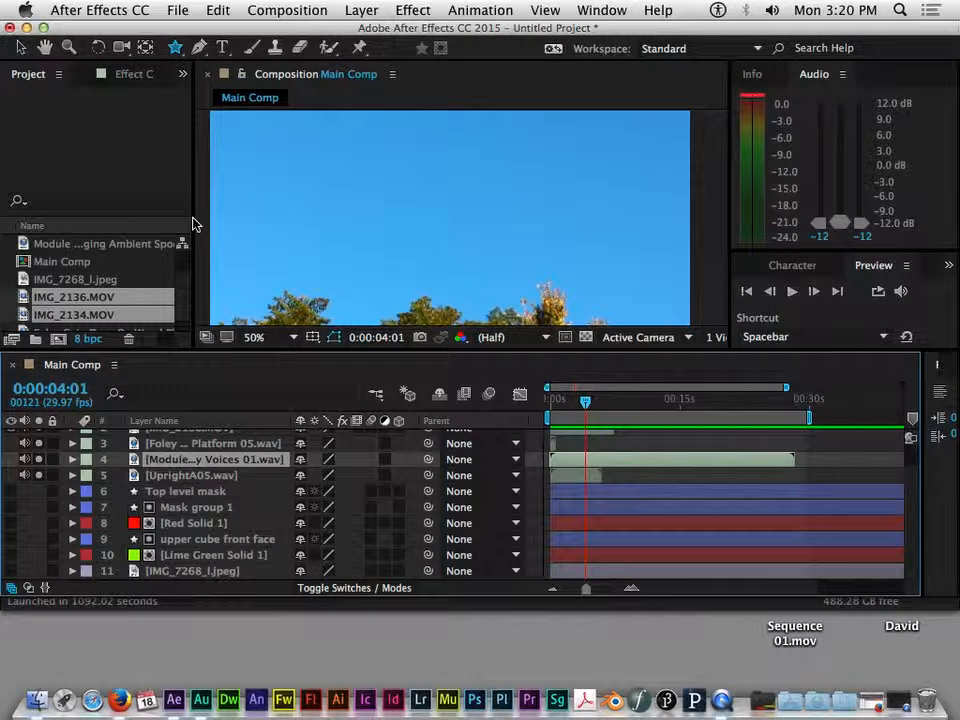
Step: Open Voices 01.wav in the Layer panel, trim it to 0;00;05;01–0;00;09;29, and play it
double_click(196, 463)
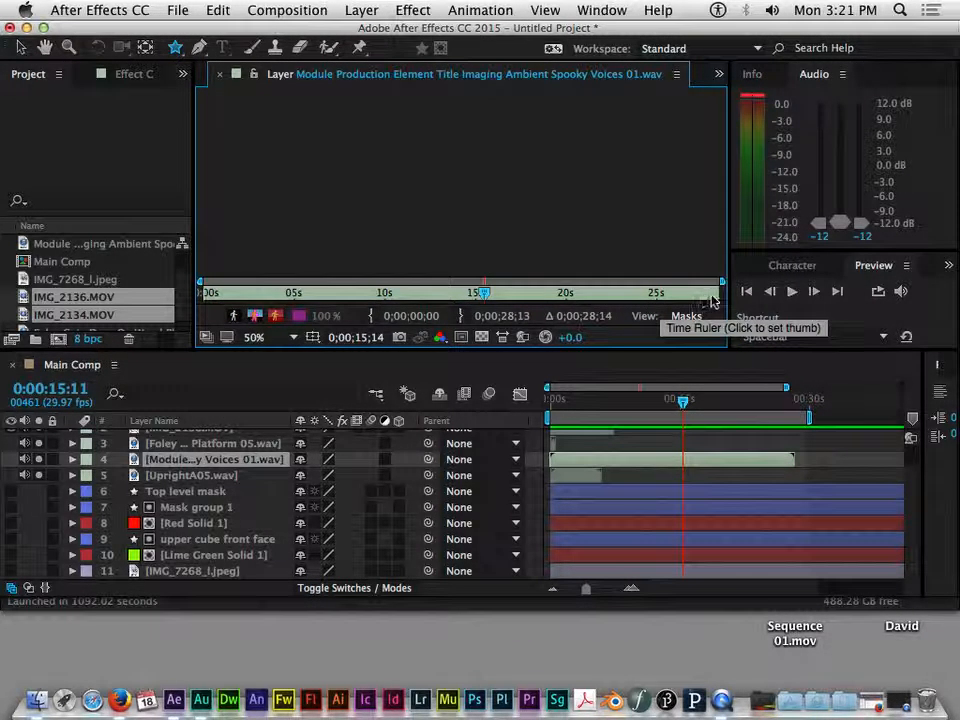
click(286, 292)
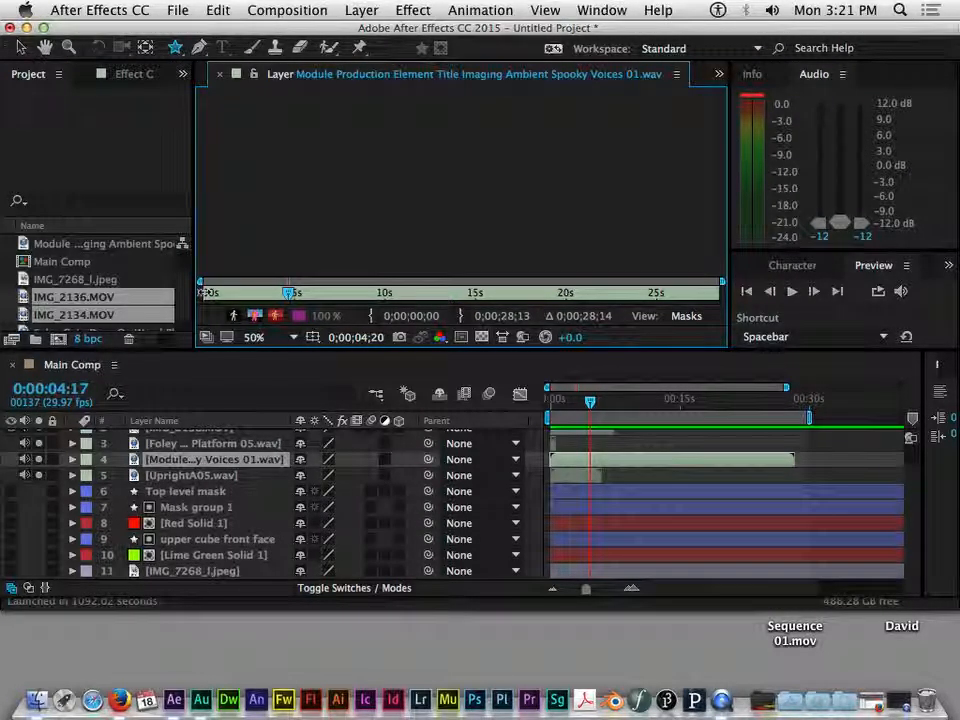
drag(205, 292, 295, 292)
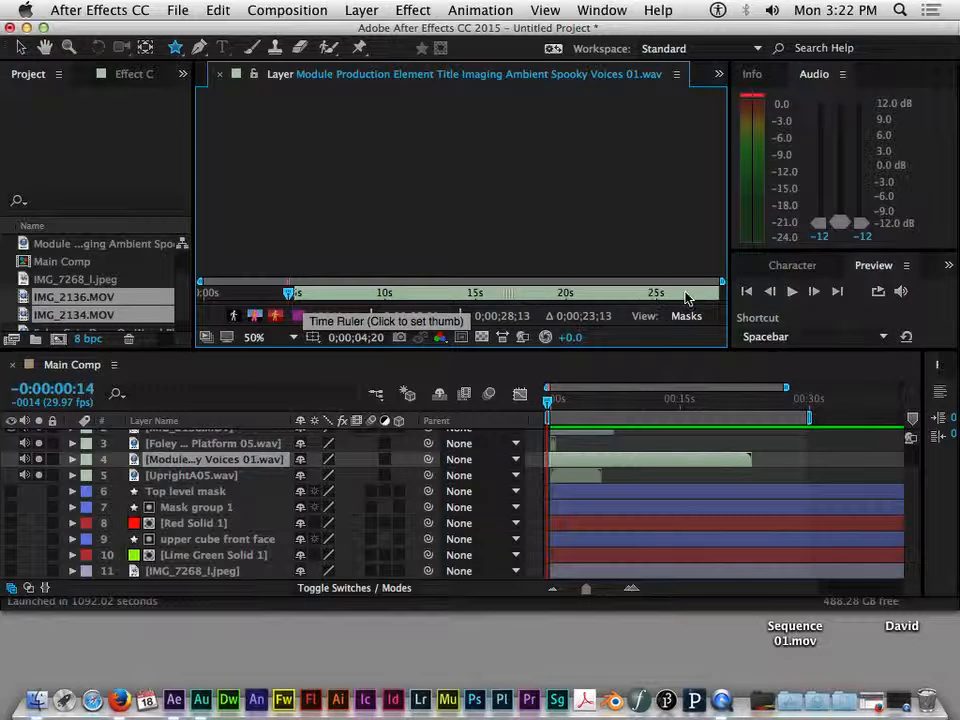
drag(718, 292, 385, 293)
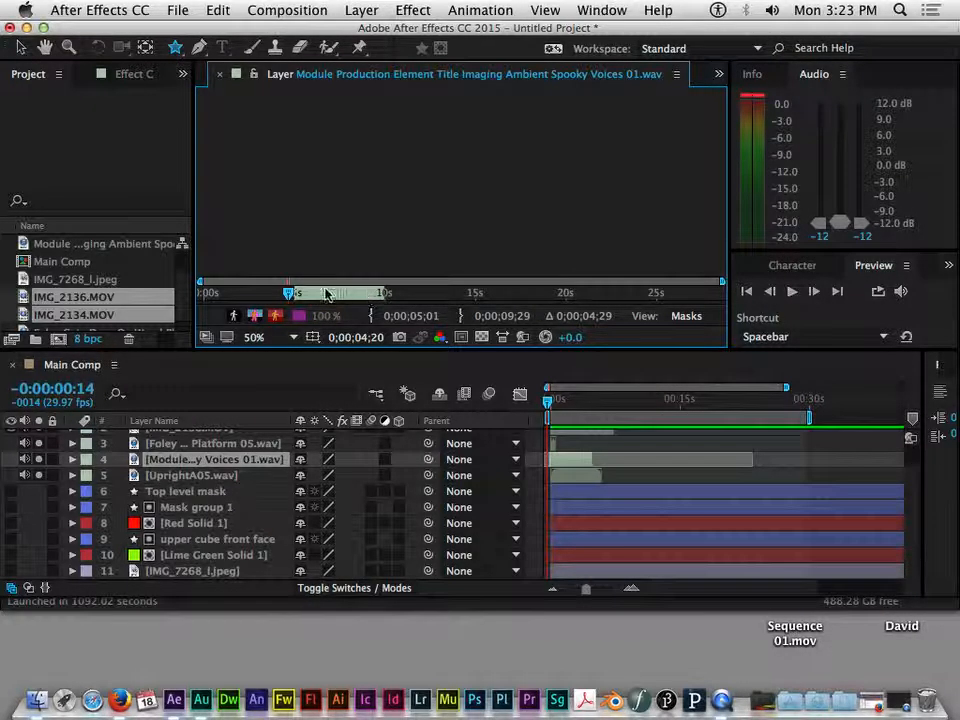
key(space)
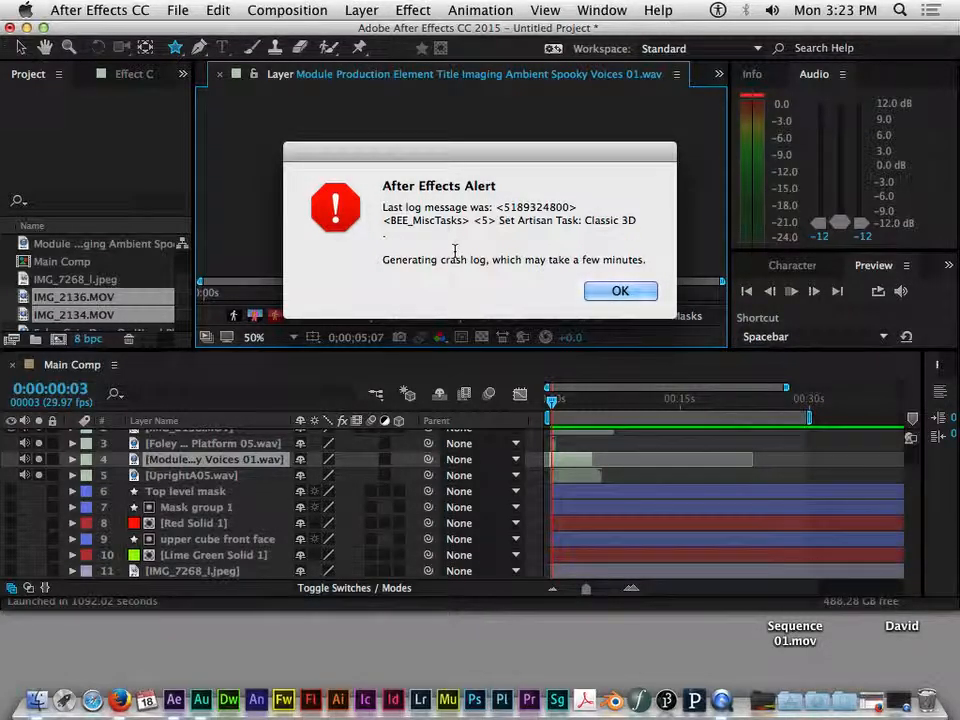
Step: Dismiss the crash alert, then begin a new composition in the relaunched After Effects
click(620, 291)
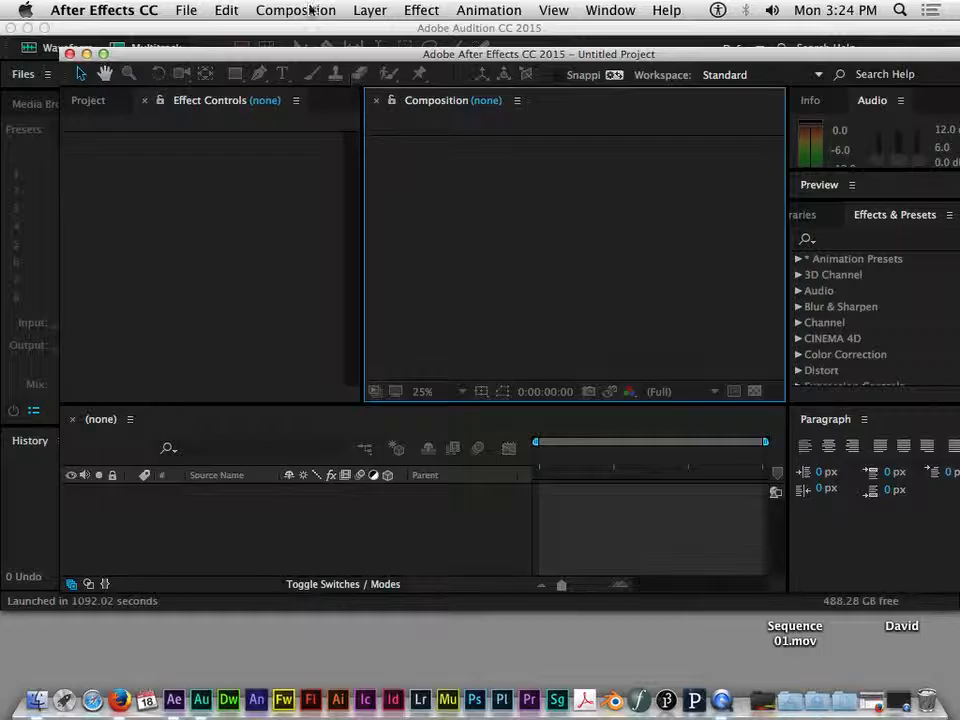
click(306, 12)
Step: Create a 1024×768 Comp 1 and import all six Demo Media files
click(300, 32)
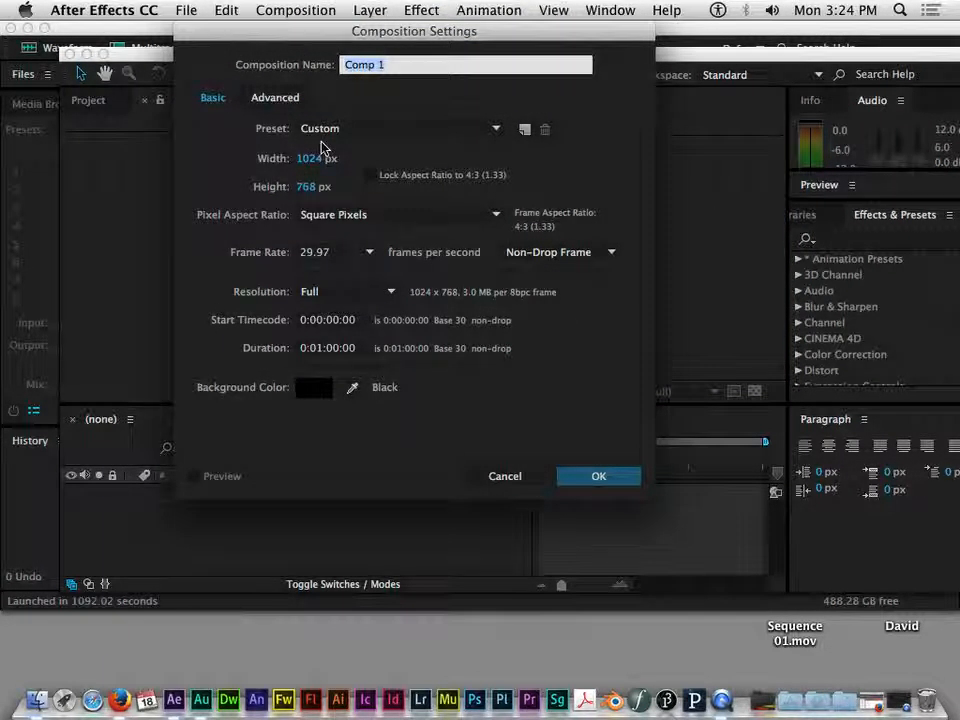
click(617, 479)
key(super+i)
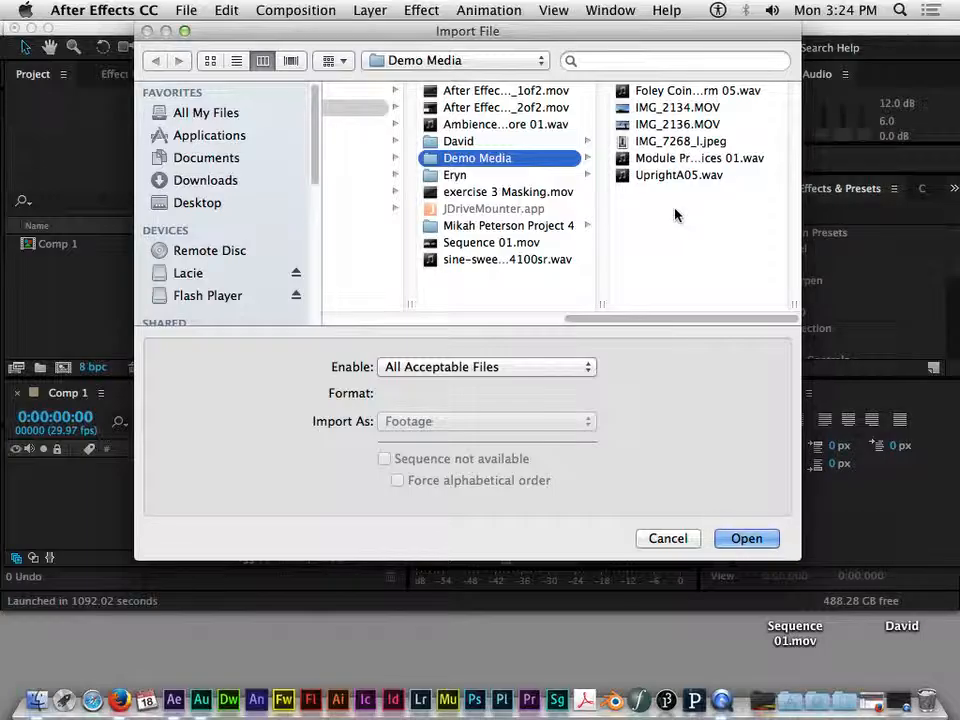
drag(677, 212, 643, 69)
click(746, 538)
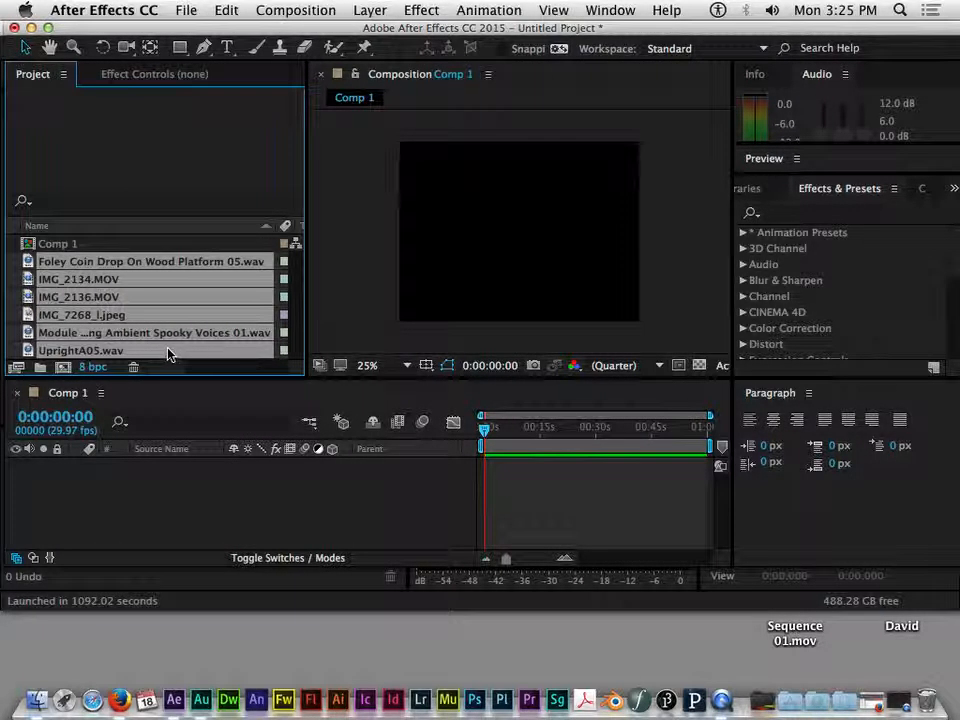
Step: Select IMG_2134.MOV, IMG_2136.MOV and the three WAV files and drag them into Comp 1
click(165, 489)
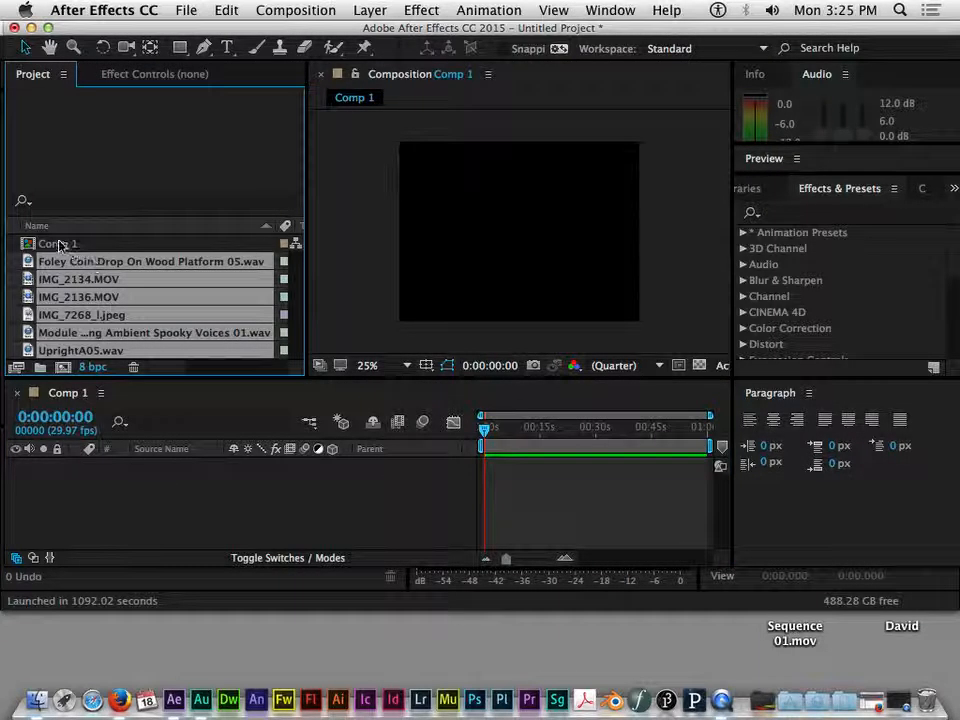
click(77, 243)
click(92, 279)
super+click(124, 261)
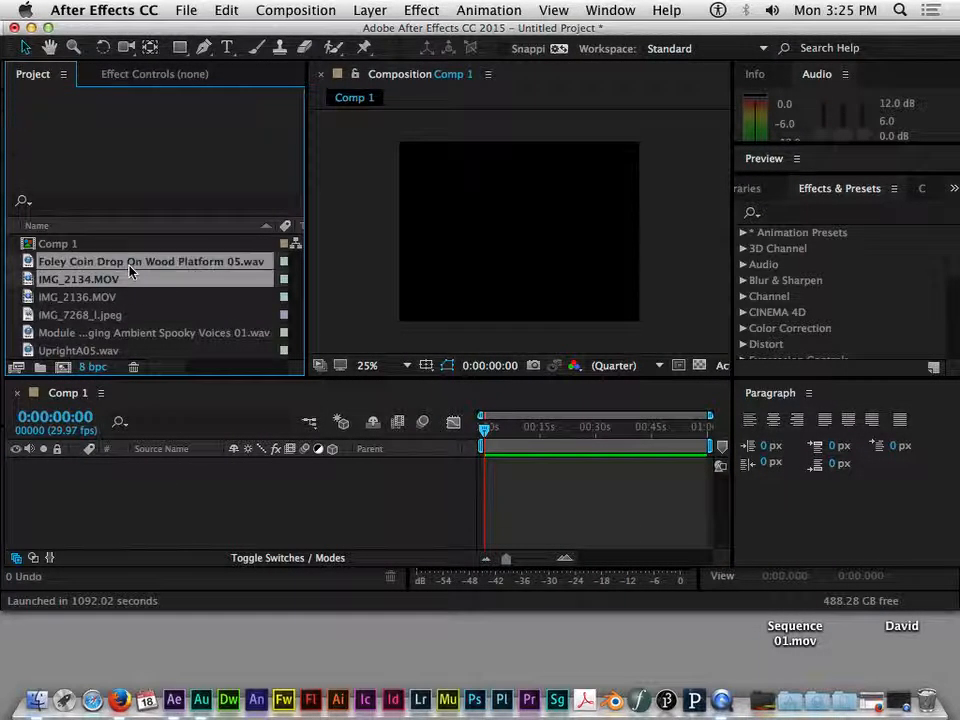
super+click(110, 297)
super+click(145, 332)
super+click(100, 350)
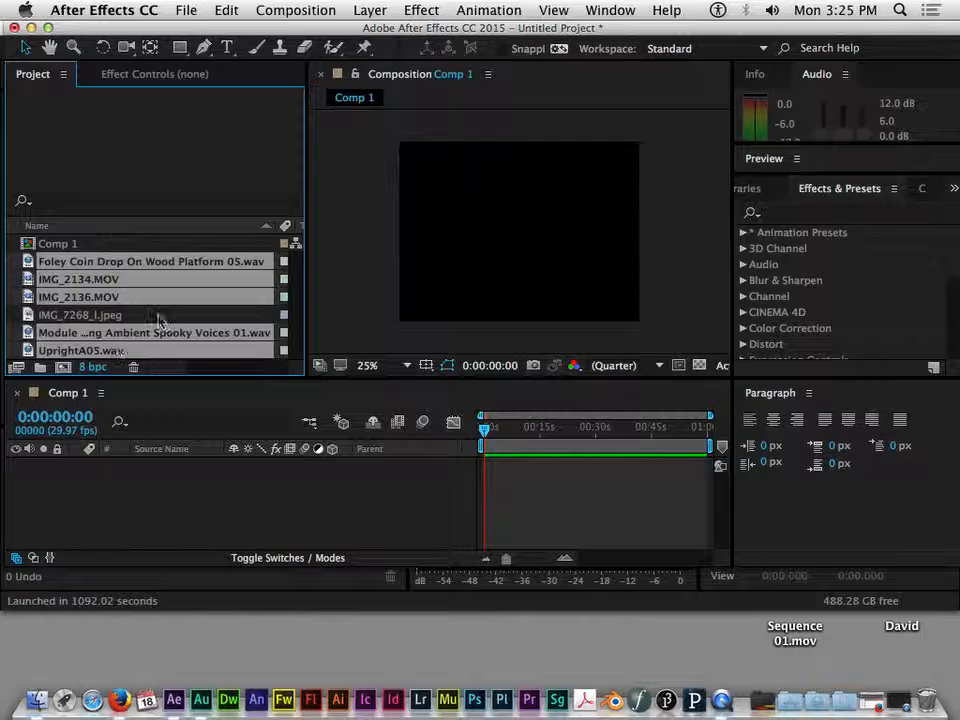
drag(176, 283, 183, 520)
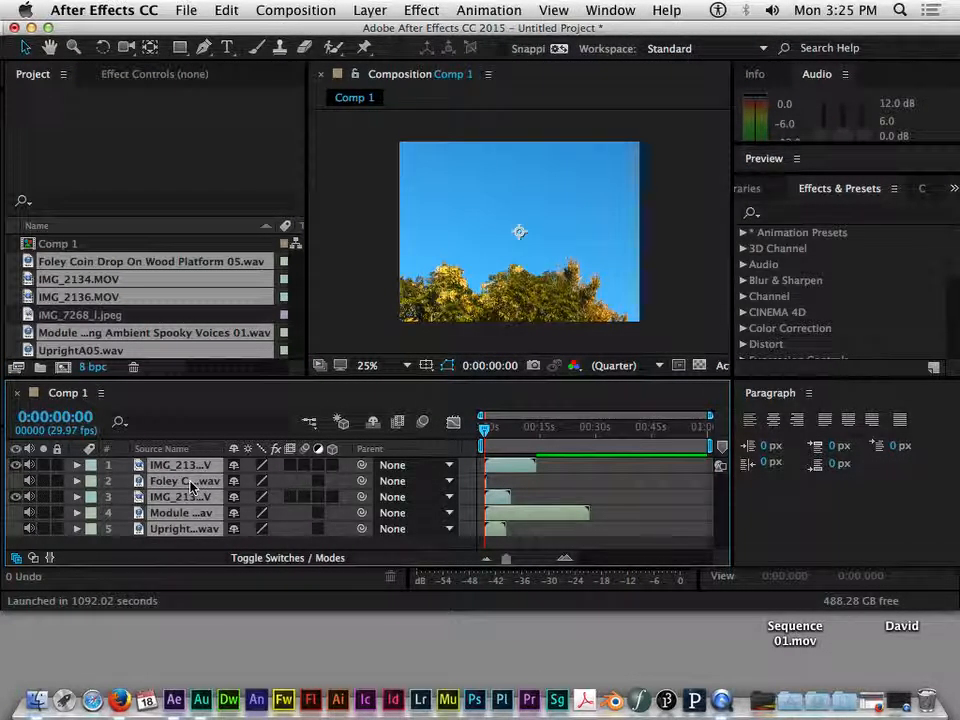
Step: Select the new IMG_2134.MOV, Foley Coin Drop and second movie layers in the timeline
click(591, 476)
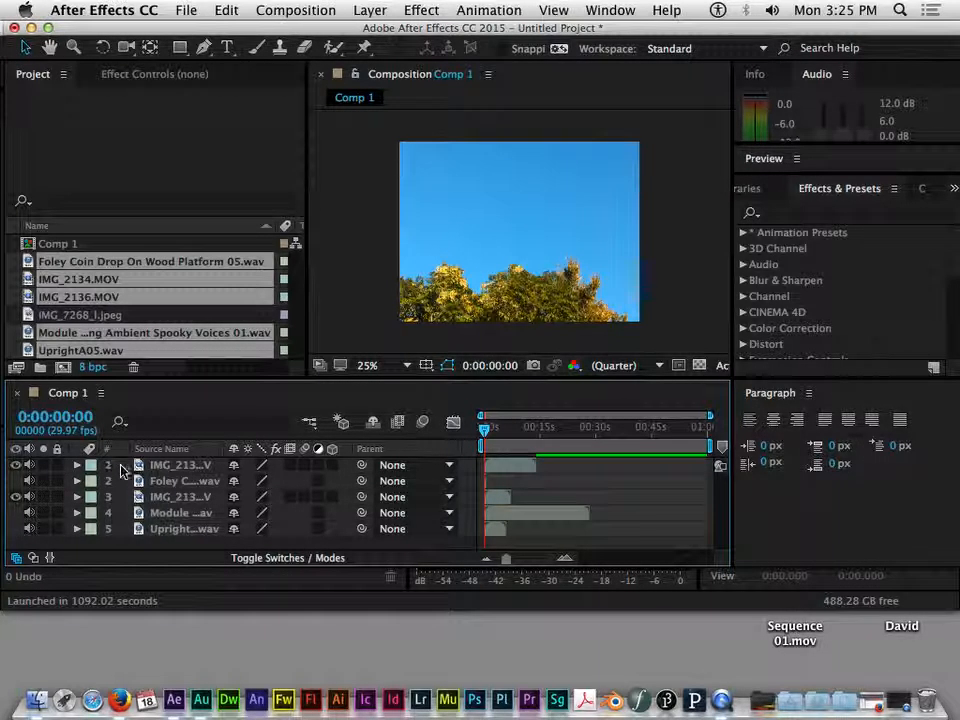
click(175, 466)
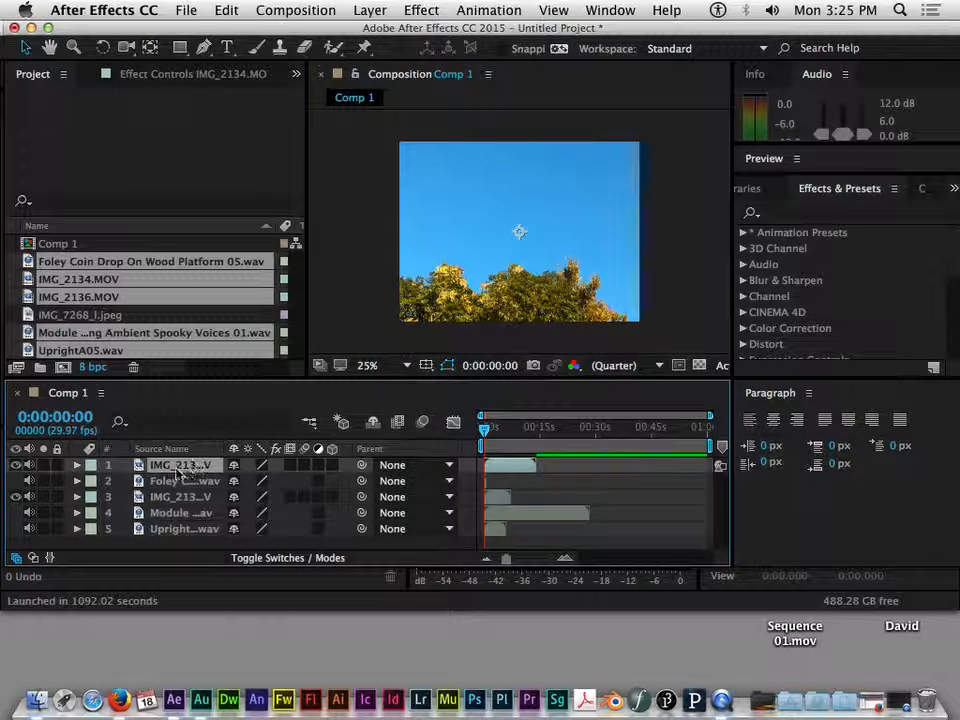
click(175, 481)
click(176, 496)
click(172, 485)
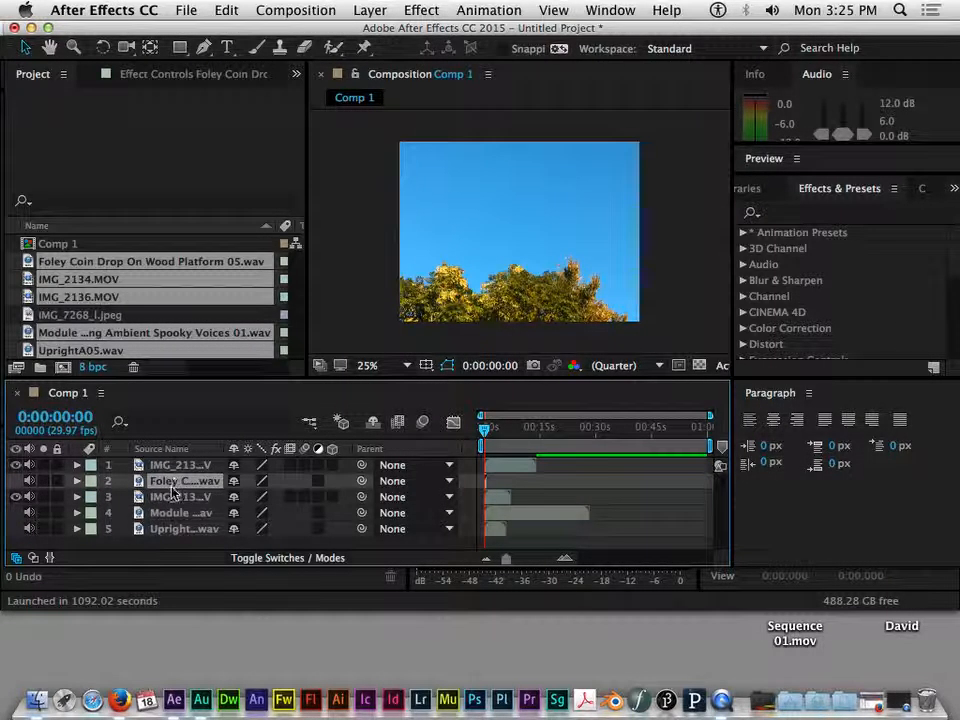
Step: Open Spooky Voices in its layer view, trim its start to about 4.5 s, and save the project to the Desktop
double_click(165, 513)
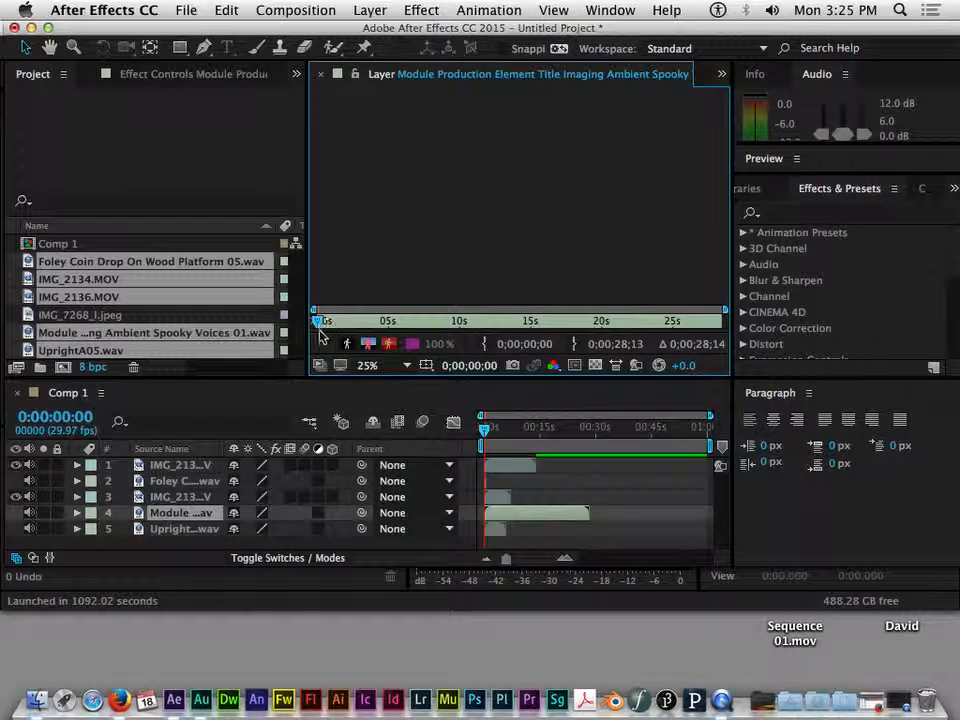
drag(318, 322, 395, 323)
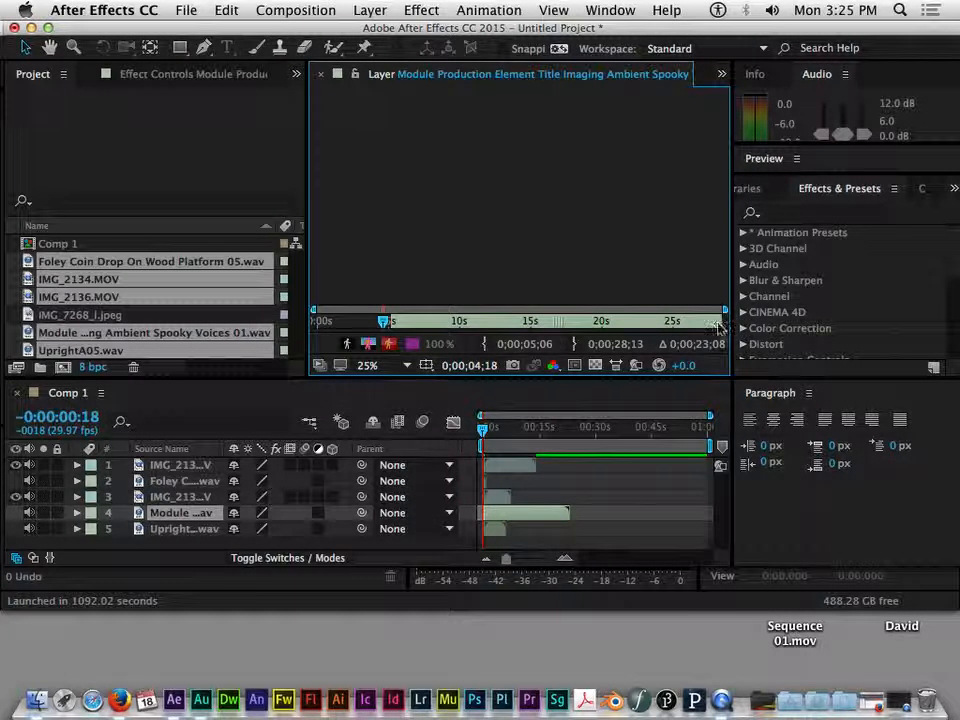
drag(489, 321, 459, 321)
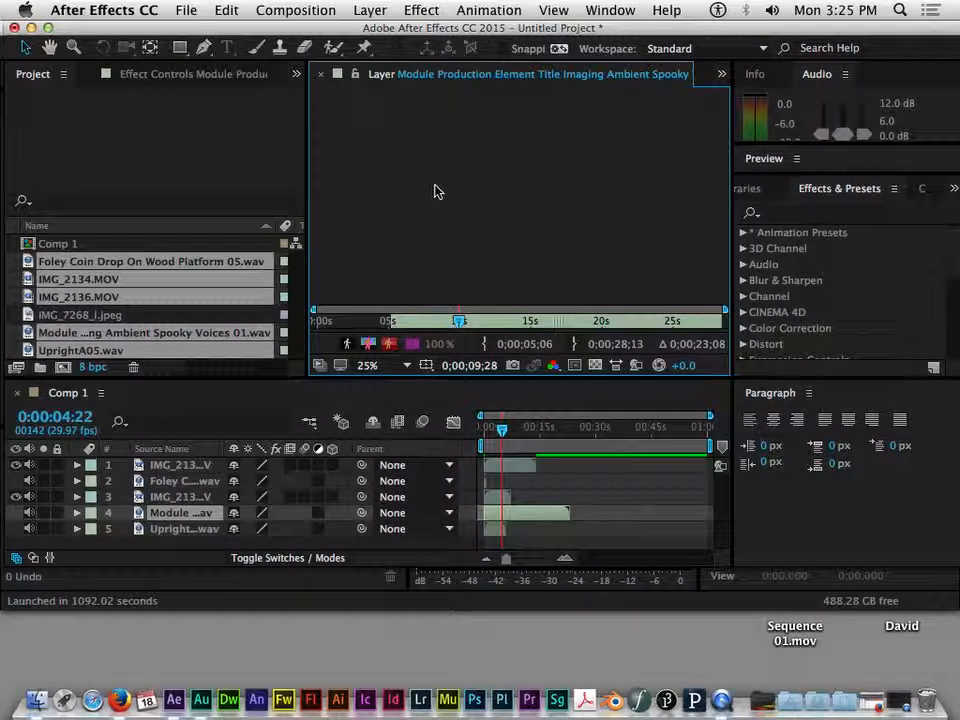
key(super+s)
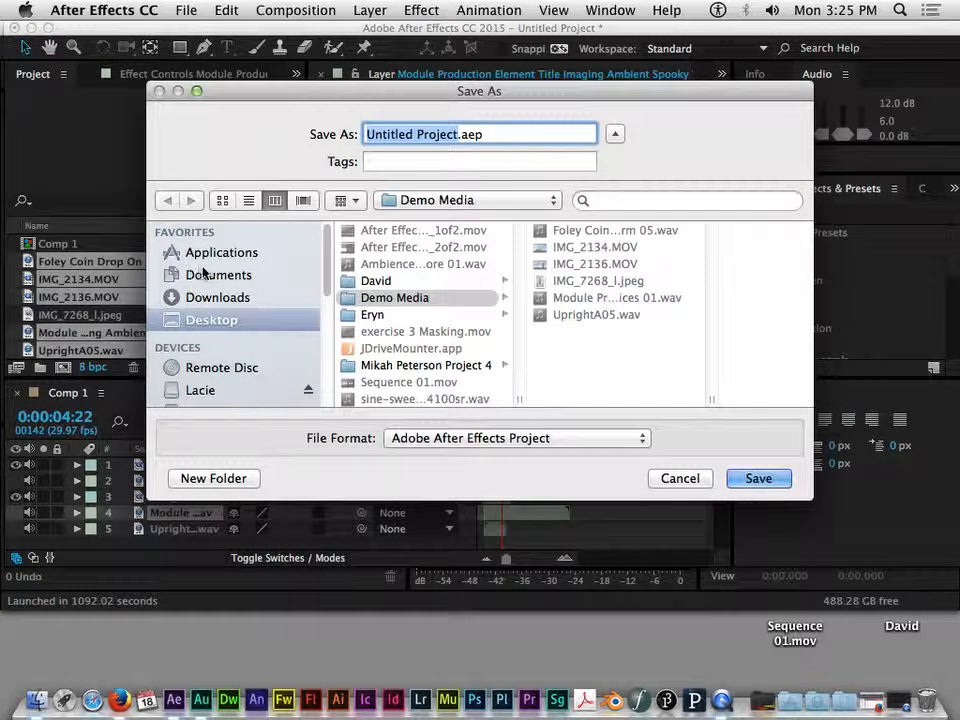
click(210, 321)
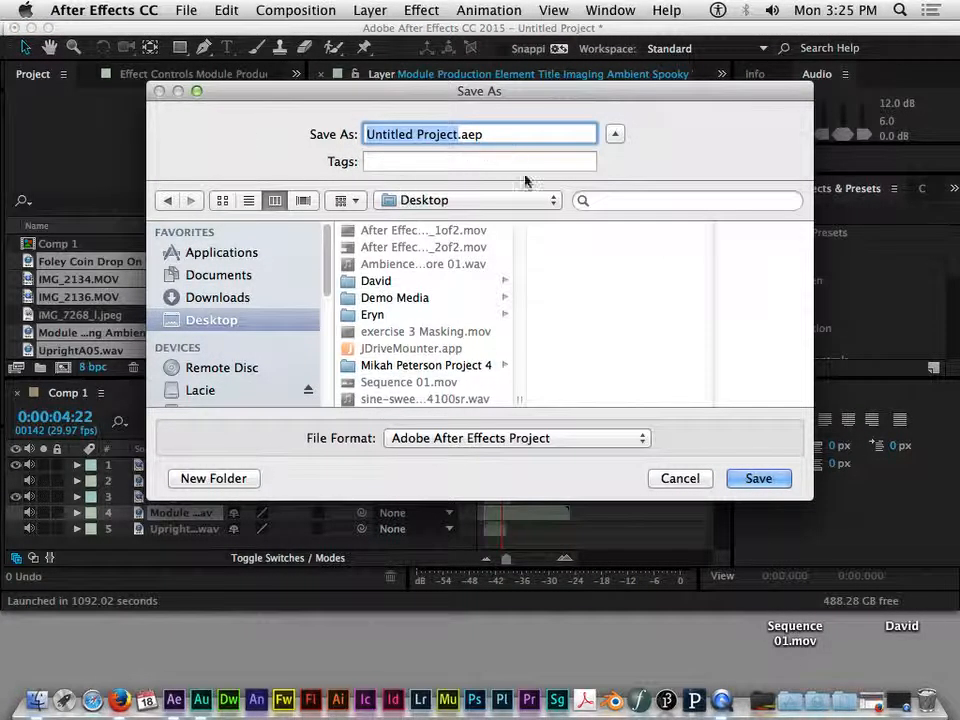
click(760, 478)
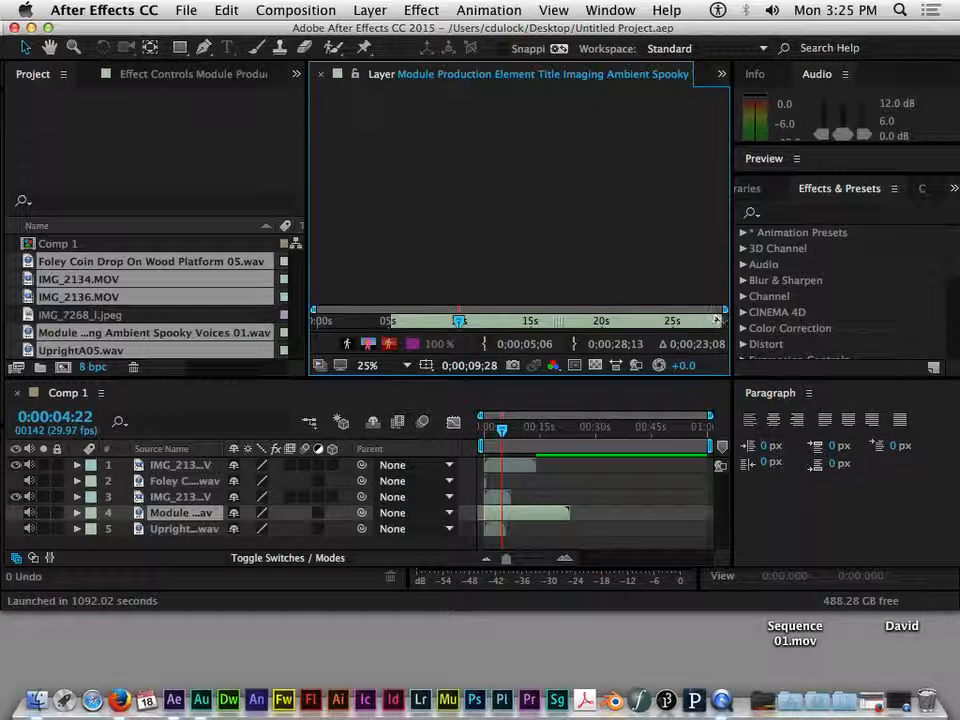
Step: Trim the clip to 0;00;05;06–0;00;10;05, save, and play it back
drag(721, 320, 459, 321)
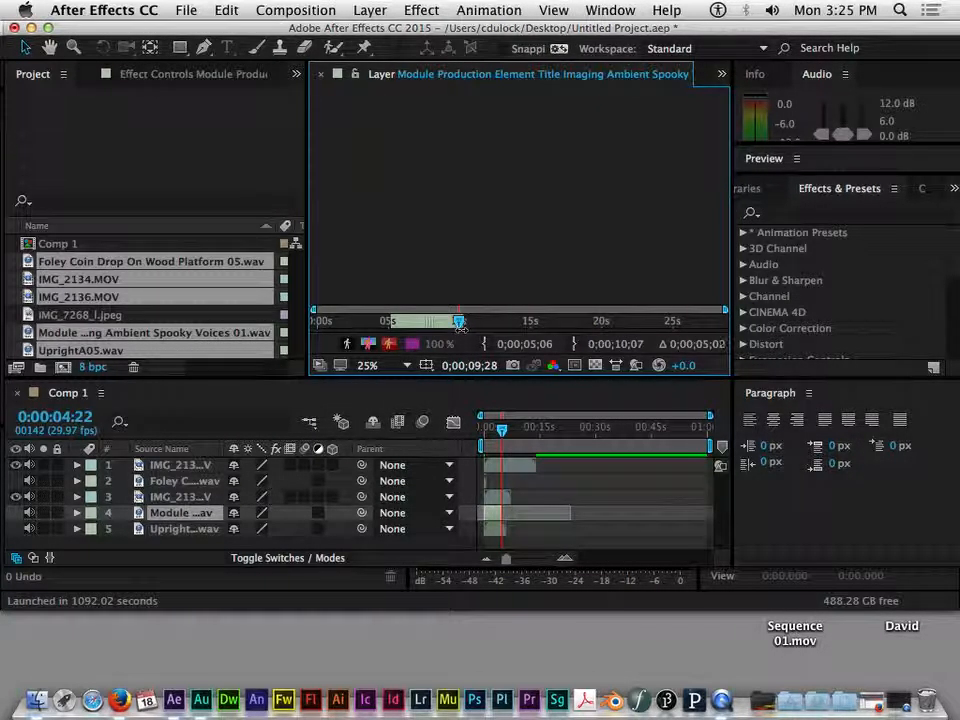
key(cmd+s)
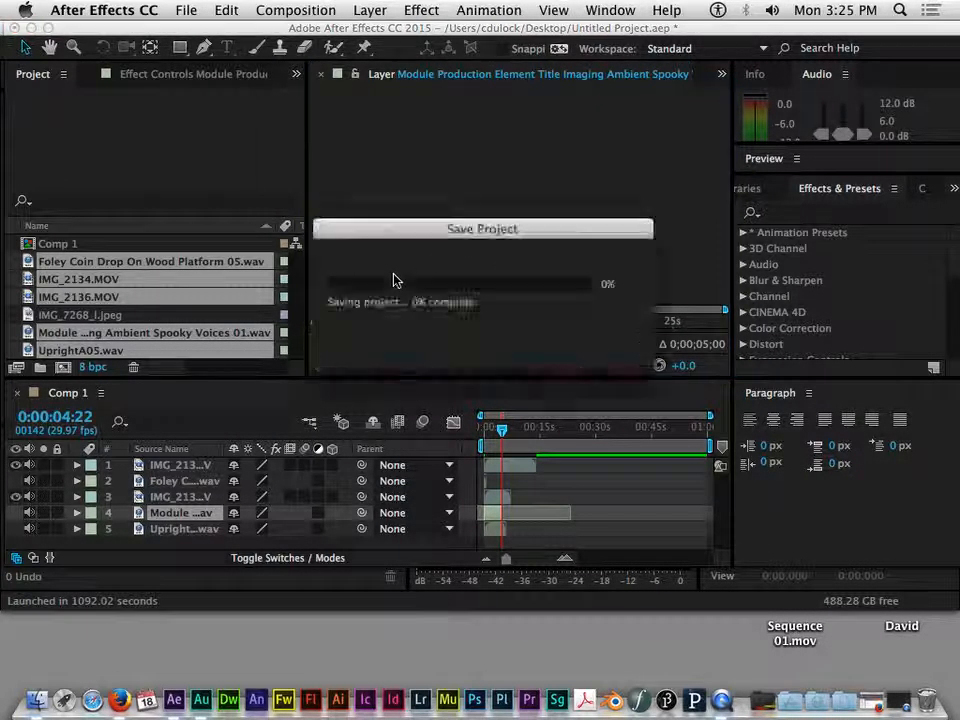
key(space)
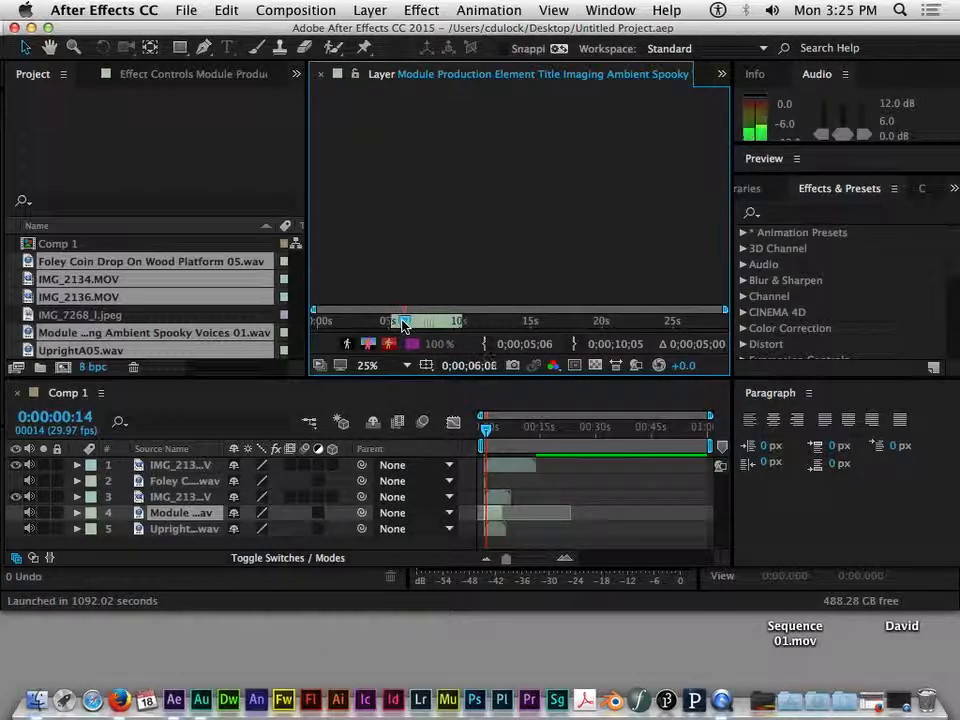
key(space)
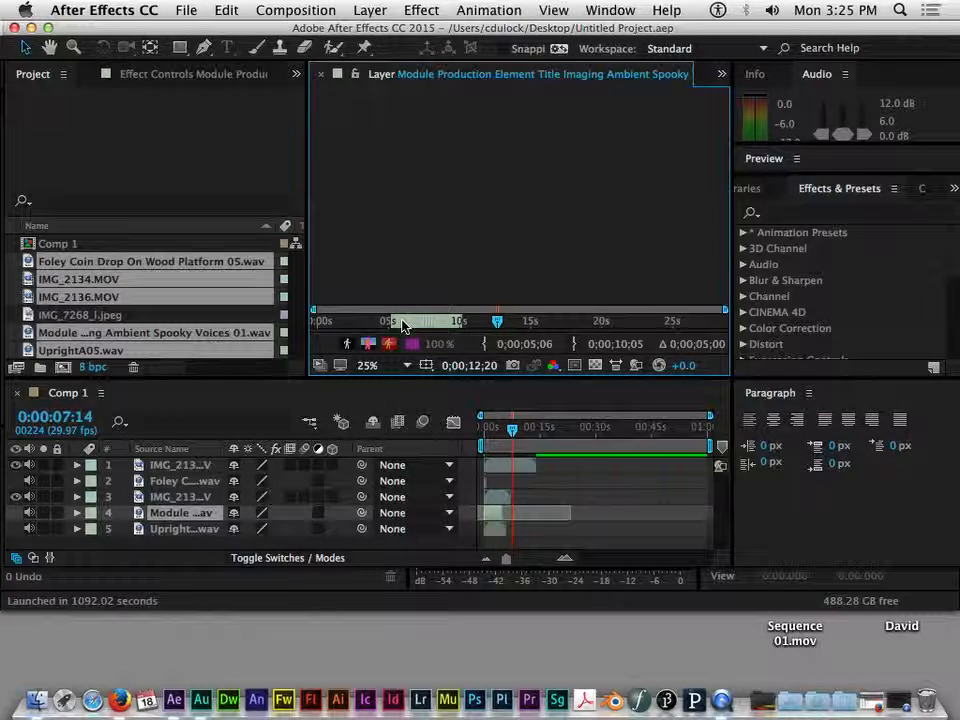
key(XF86AudioRaiseVolume)
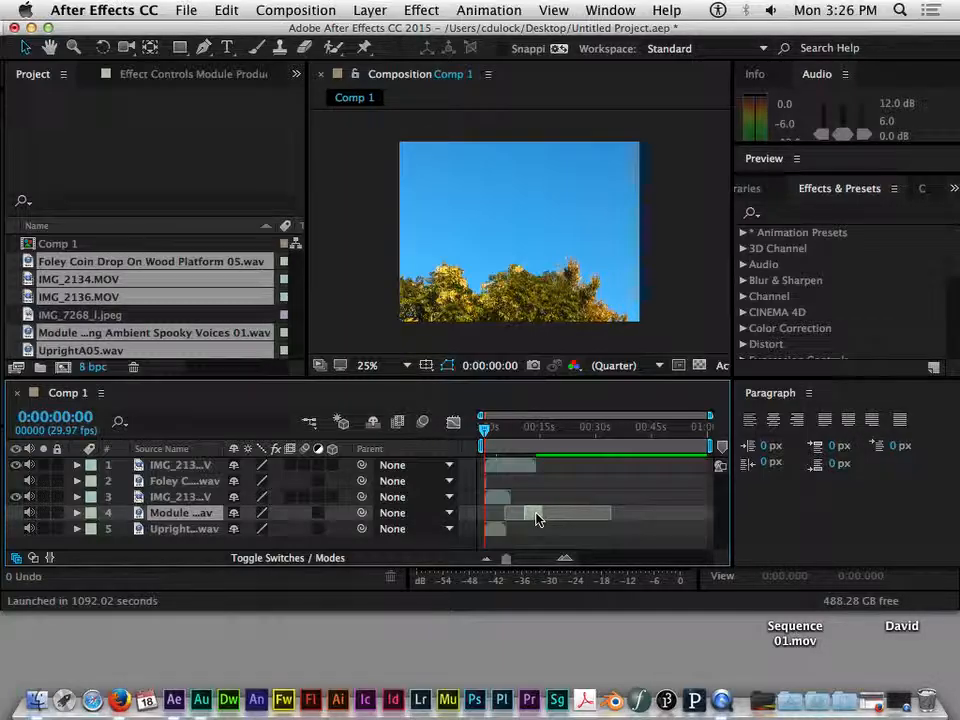
Step: Nudge the Spooky Voices layer earlier, duplicate it, and slide the copy later
drag(537, 518, 531, 517)
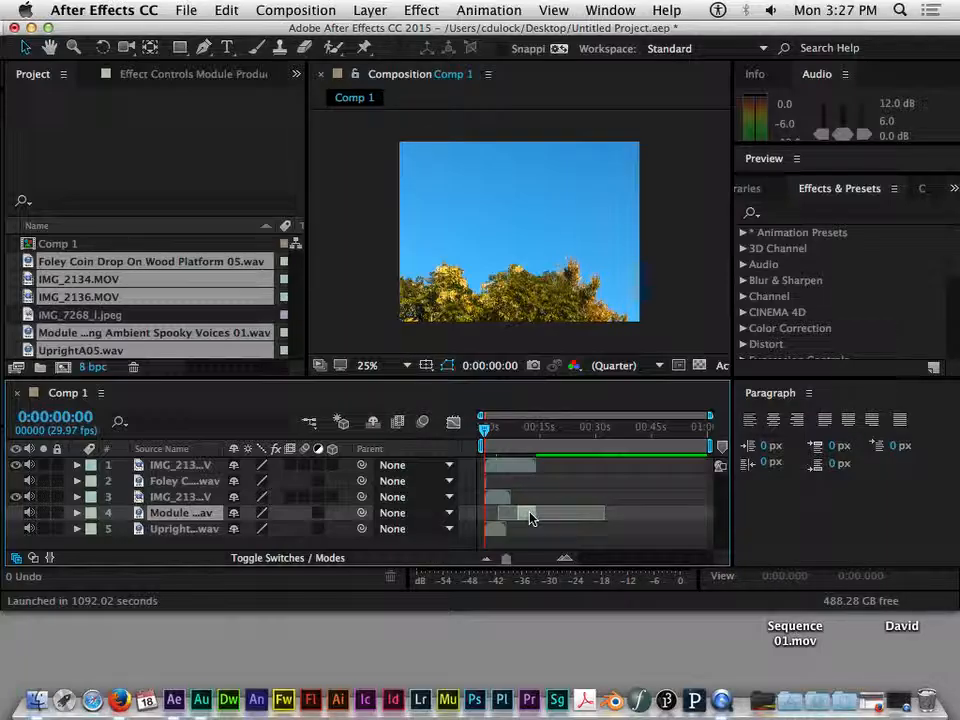
key(super+d)
drag(530, 517, 547, 525)
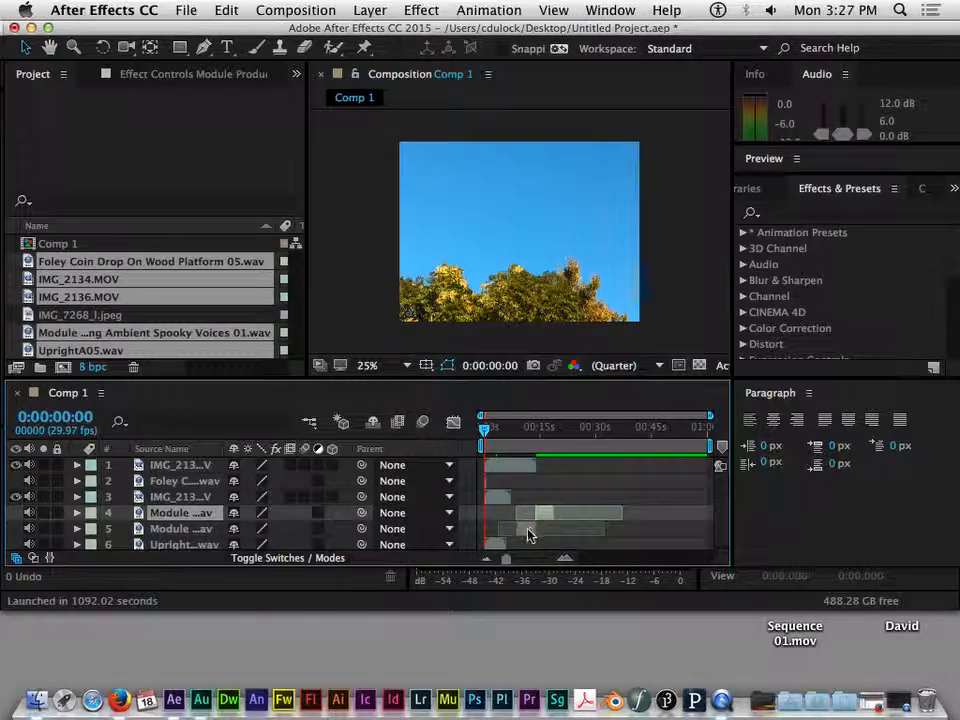
Step: Scrub around 10 seconds, shift the copy a bit later, and preview the overlapping voices
drag(487, 437, 537, 452)
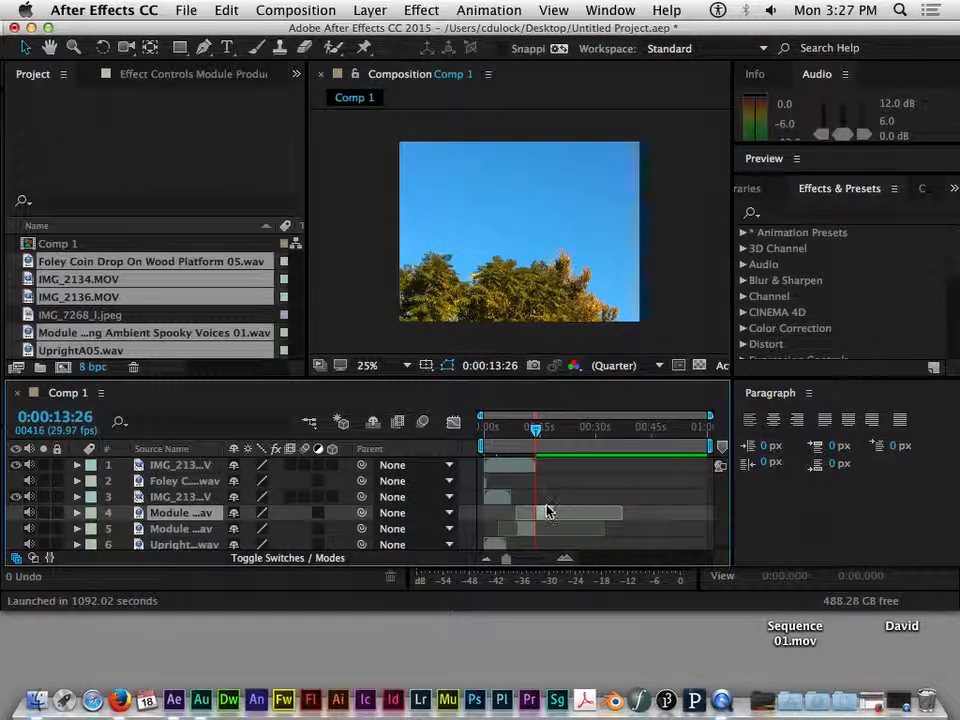
drag(533, 438, 524, 444)
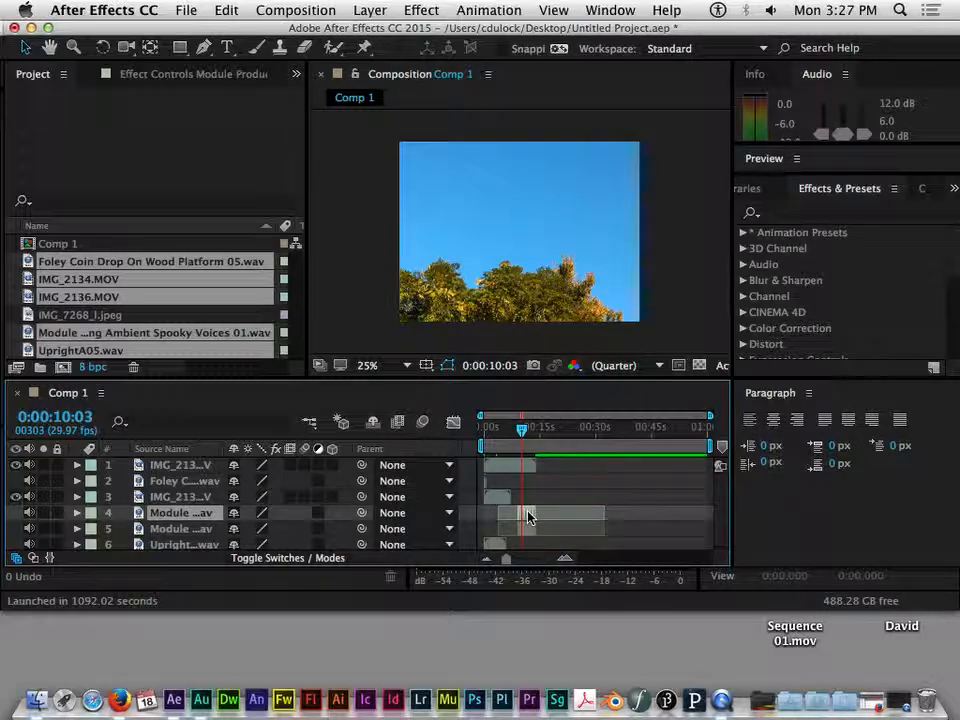
drag(529, 525, 547, 525)
mouse_move(527, 429)
mouse_down()
mouse_move(536, 430)
mouse_move(525, 443)
mouse_up()
key(space)
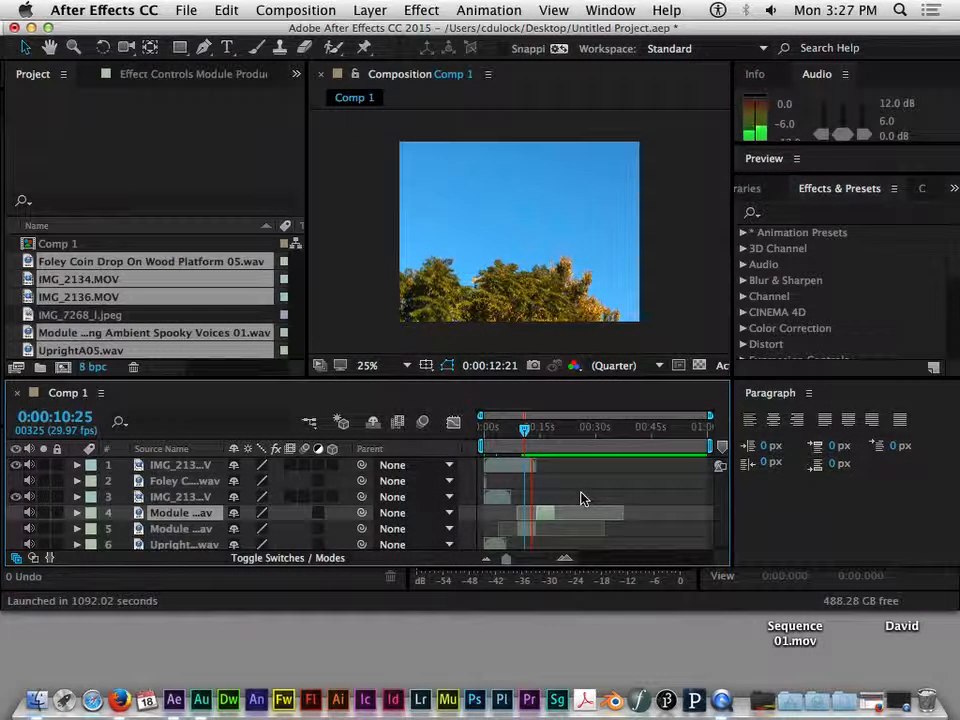
drag(557, 428, 549, 432)
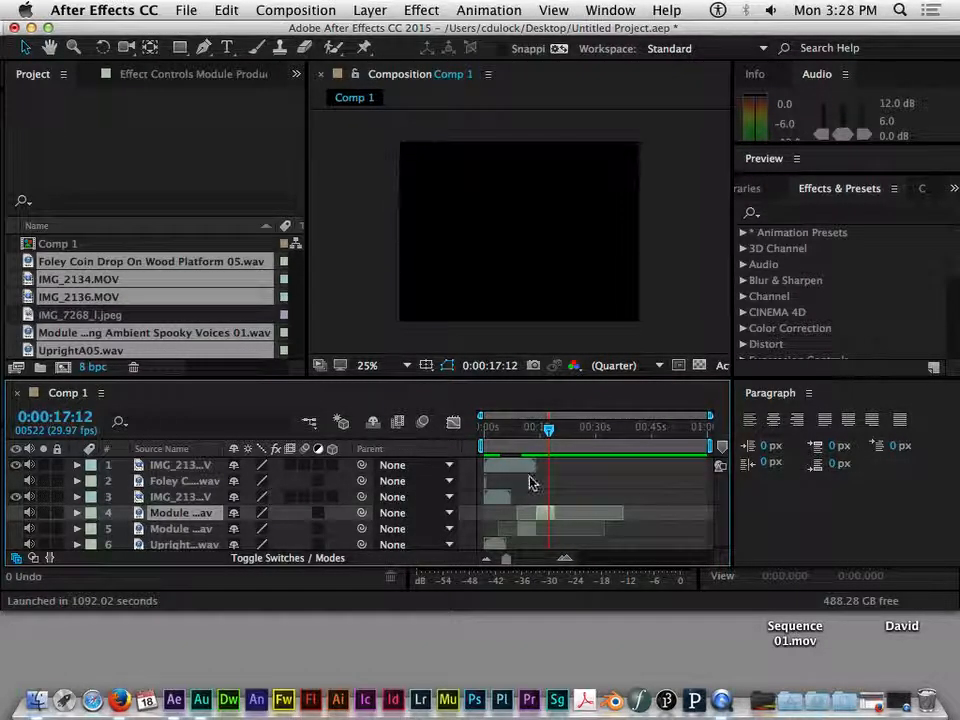
drag(549, 430, 545, 430)
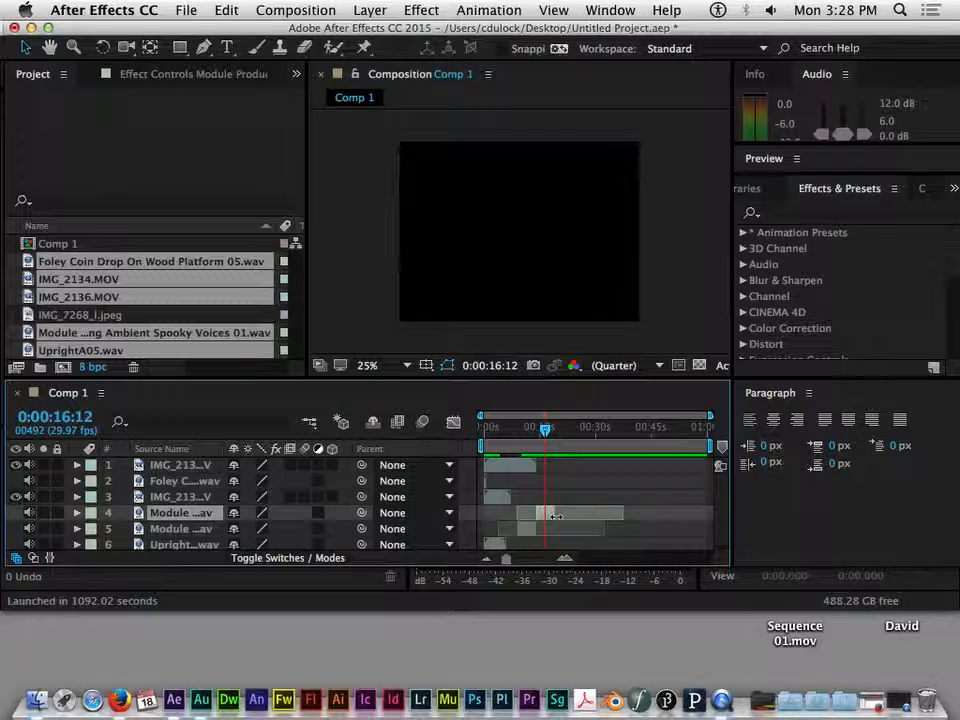
drag(547, 430, 550, 431)
key(super+d)
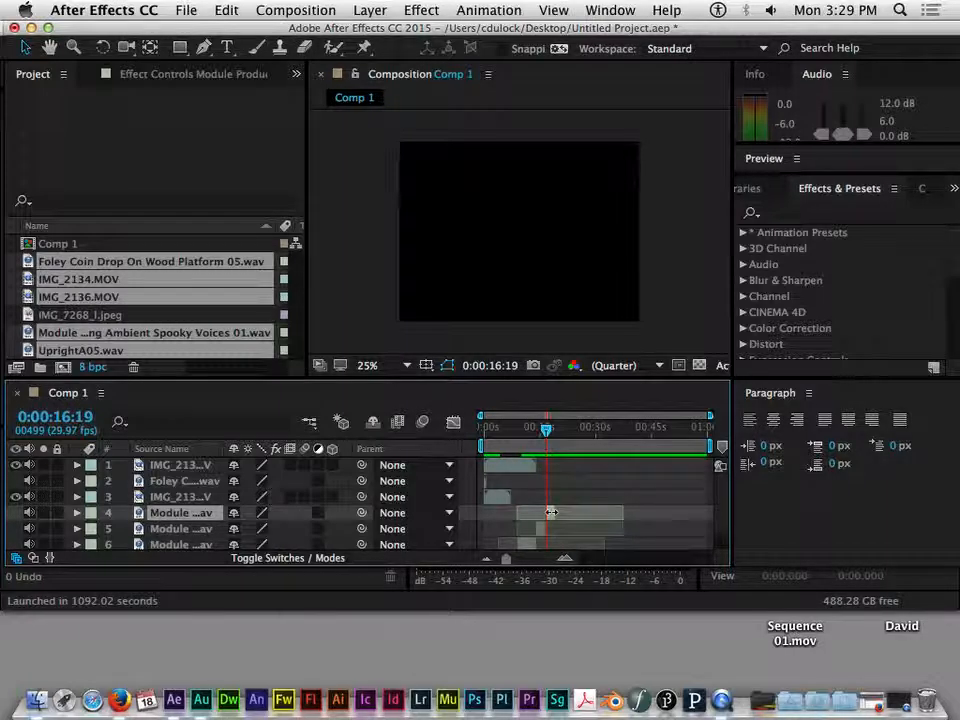
key(super+z)
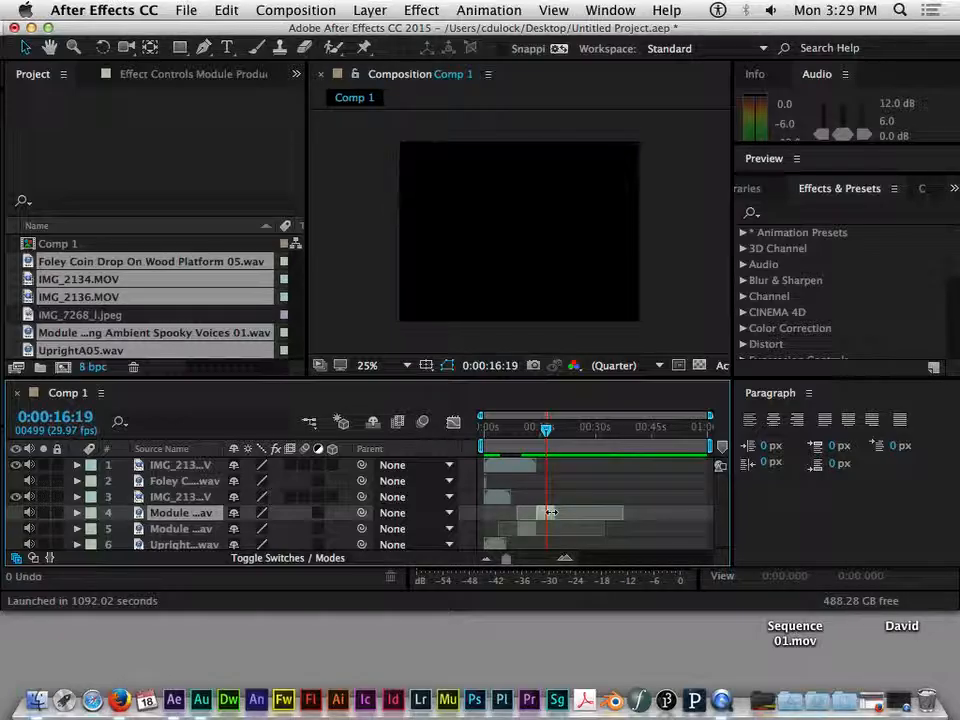
mouse_move(546, 430)
mouse_down()
mouse_move(521, 439)
mouse_move(538, 433)
mouse_up()
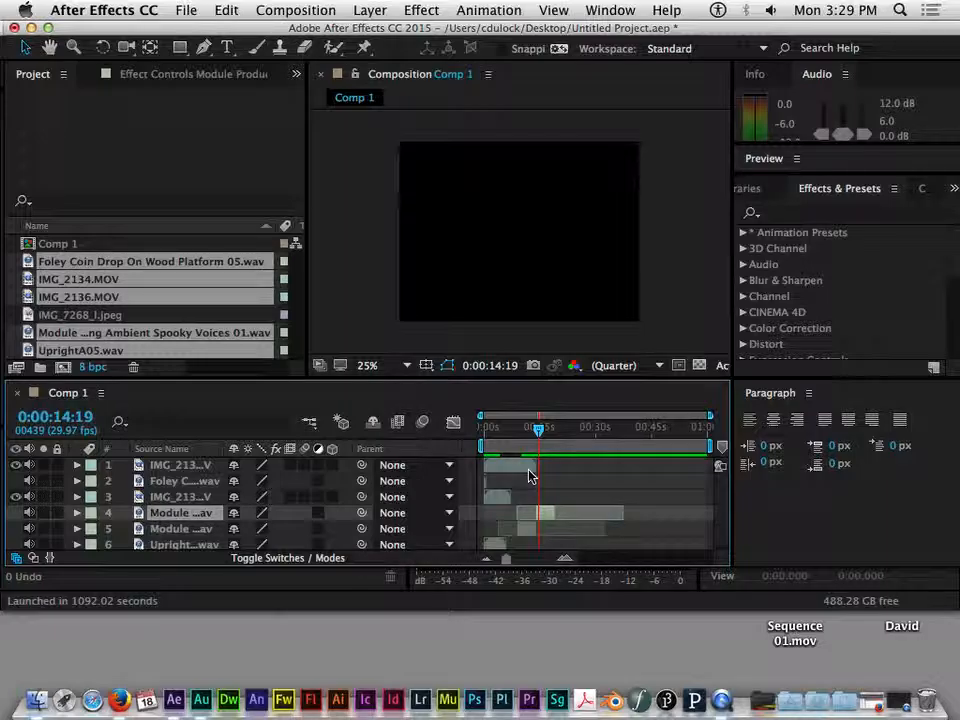
mouse_move(538, 429)
mouse_down()
mouse_move(549, 433)
mouse_move(519, 429)
mouse_move(544, 431)
mouse_up()
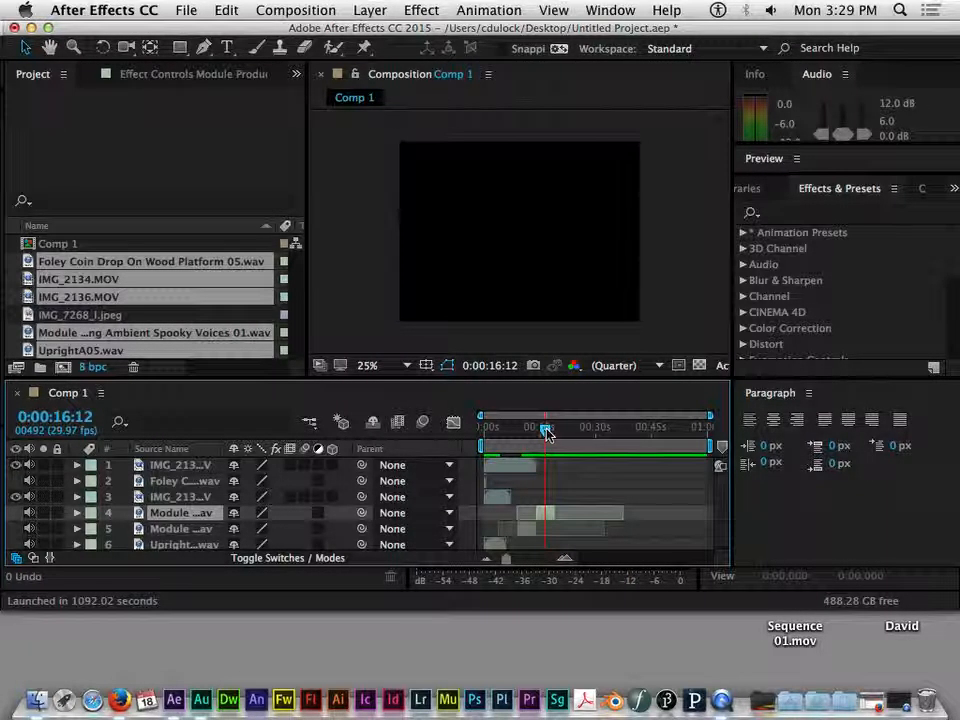
Step: Select the Foley Coin Drop, IMG_2136.MOV and UprightA05.wav layers, then heighten the timeline to show all six
click(173, 481)
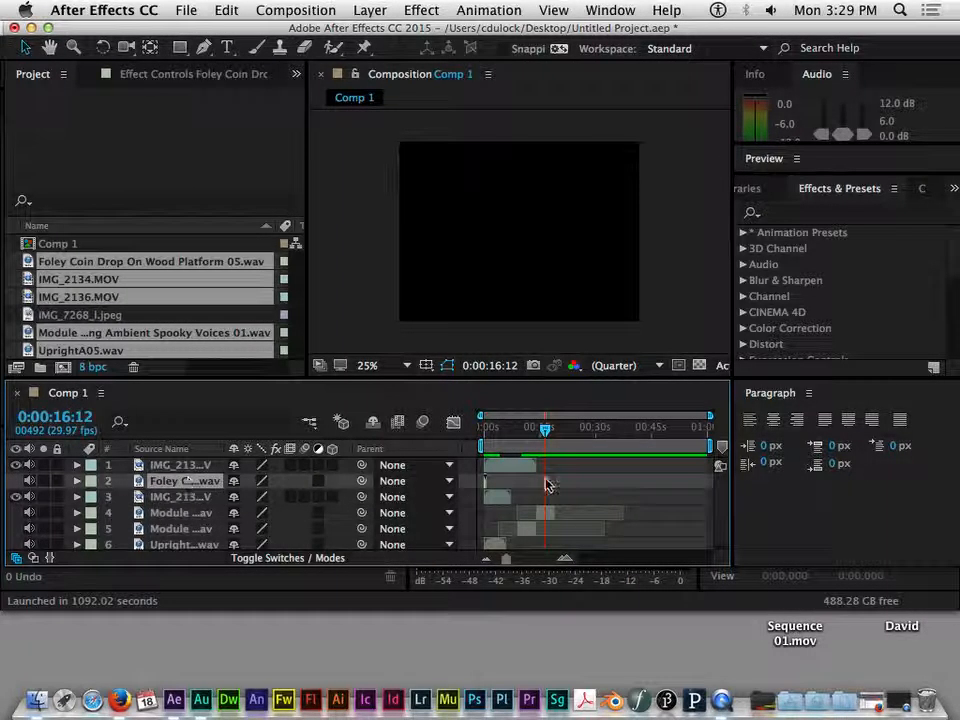
click(495, 497)
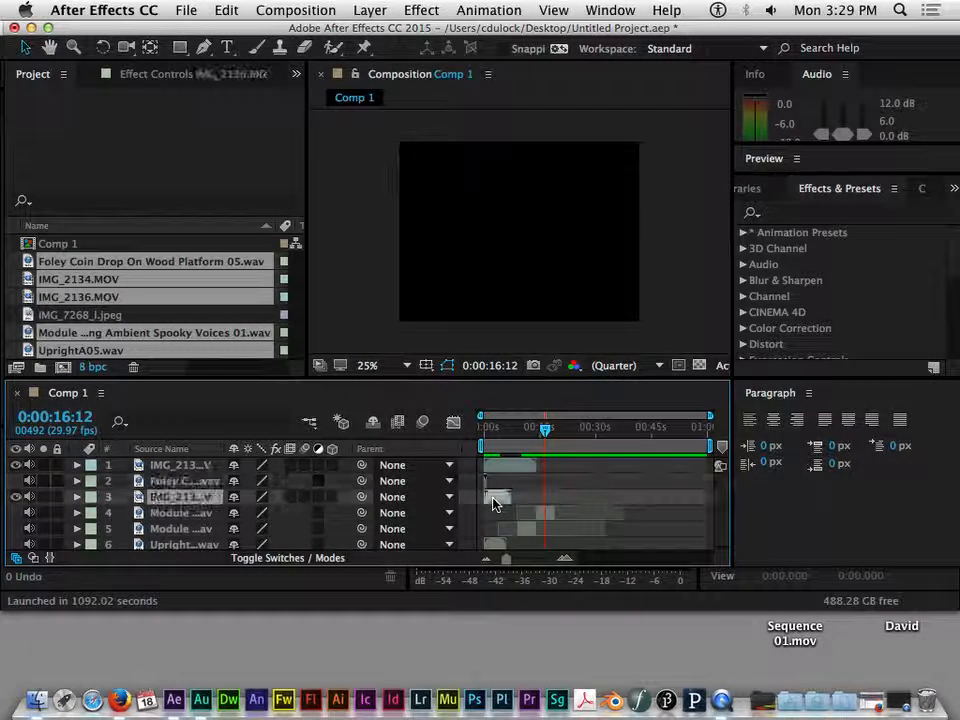
drag(543, 430, 500, 437)
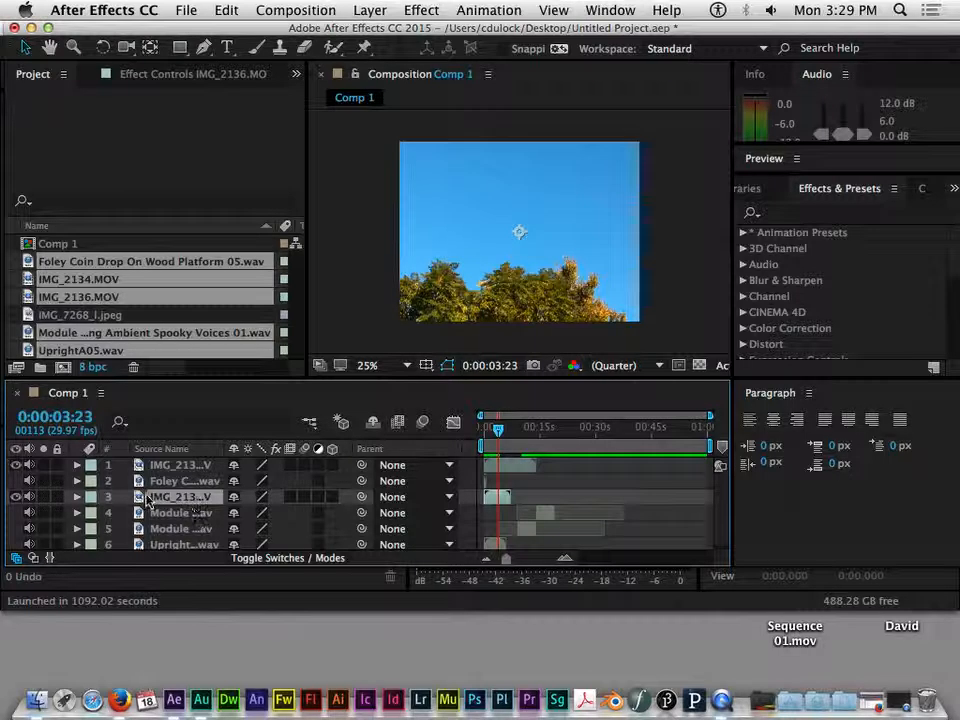
click(195, 544)
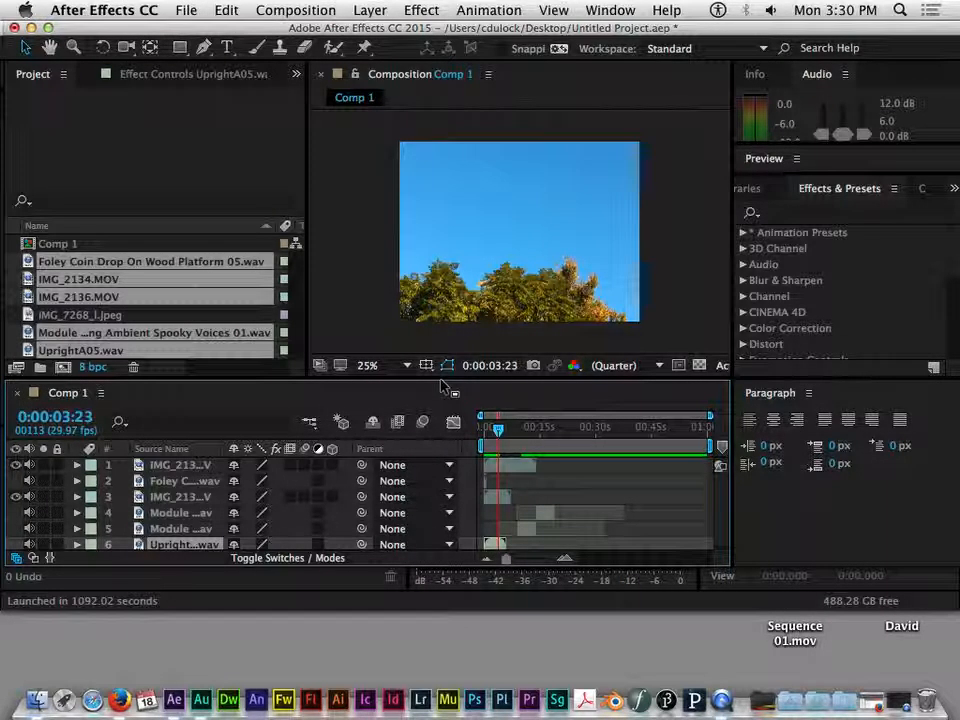
drag(440, 380, 427, 310)
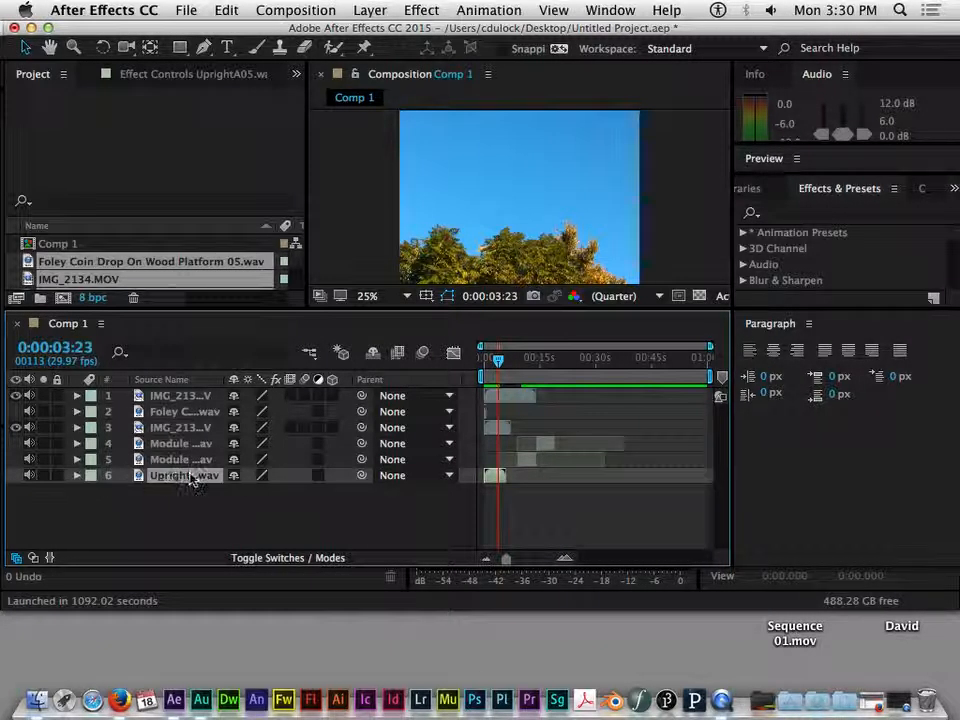
click(862, 196)
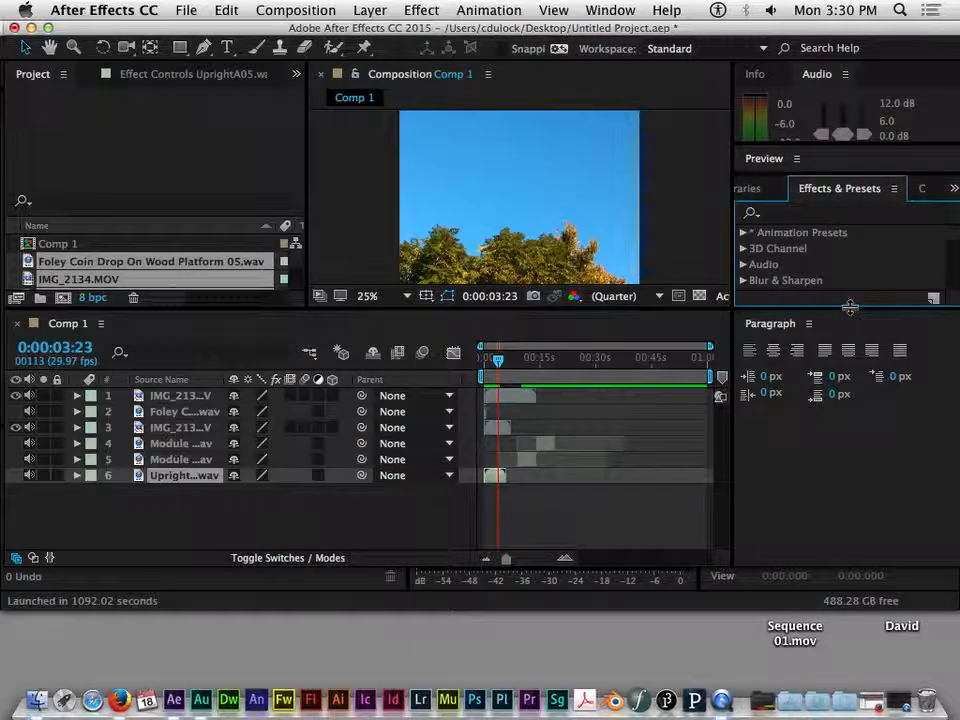
drag(850, 307, 845, 411)
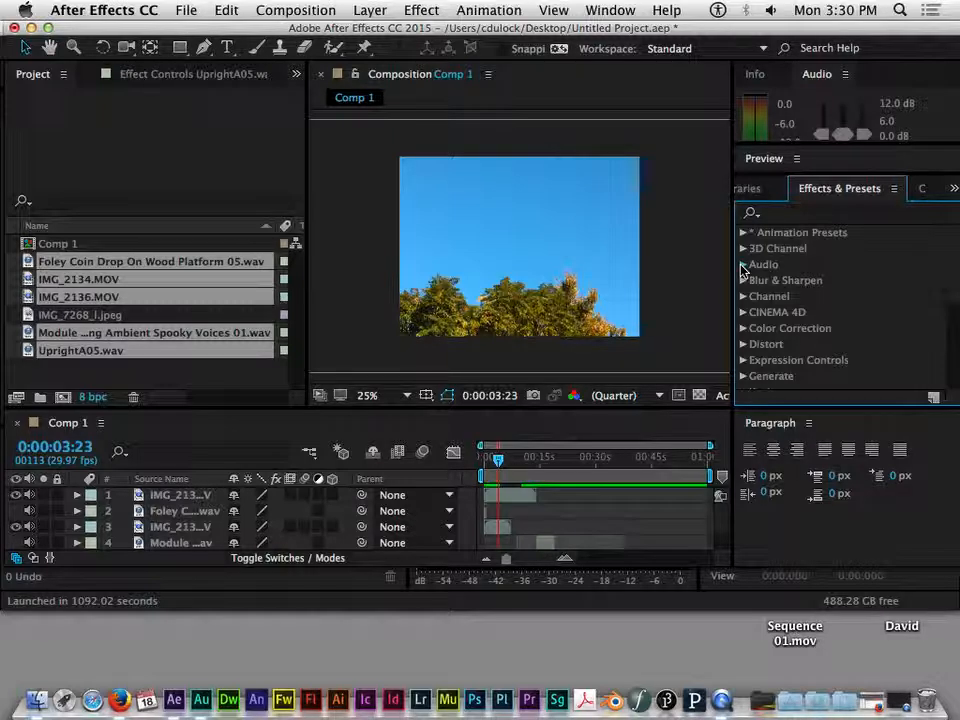
click(741, 265)
scroll(940, 240, down, 1)
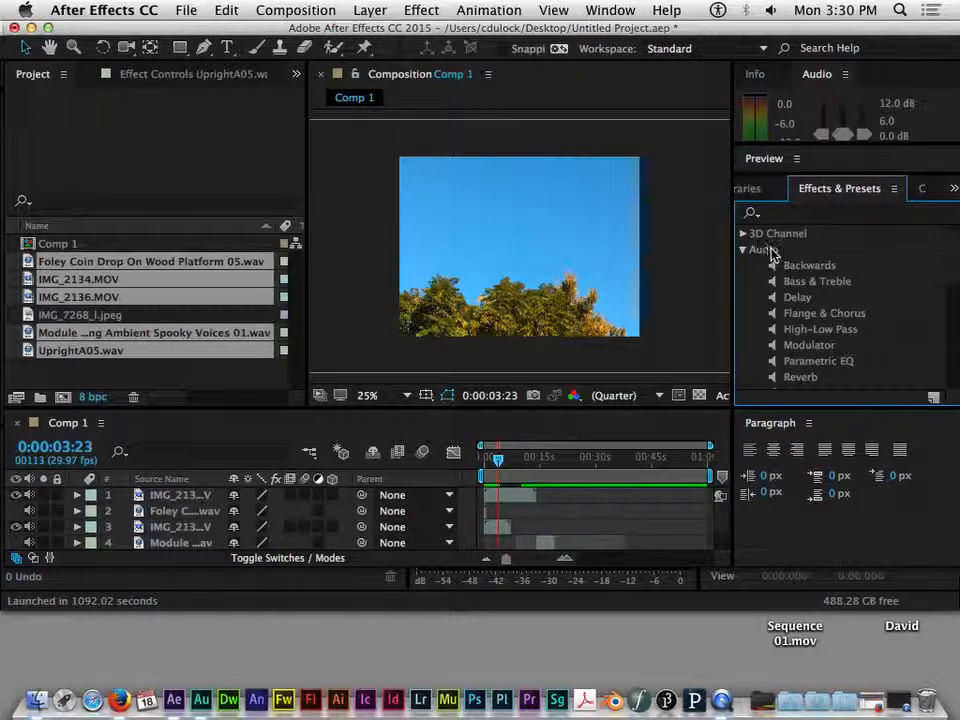
scroll(952, 270, down, 3)
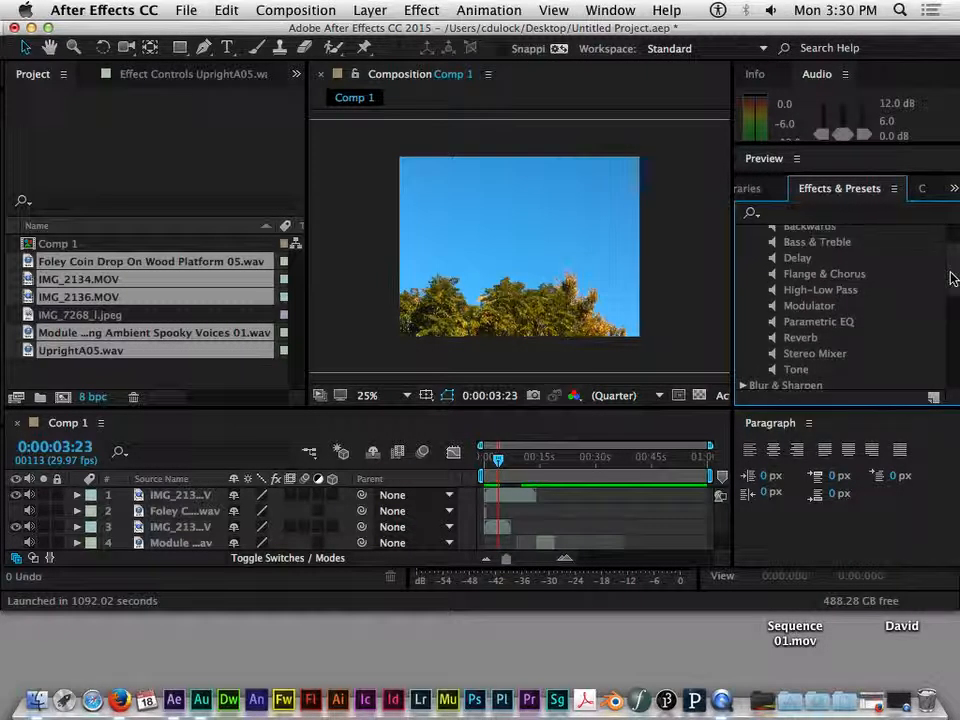
scroll(836, 268, up, 2)
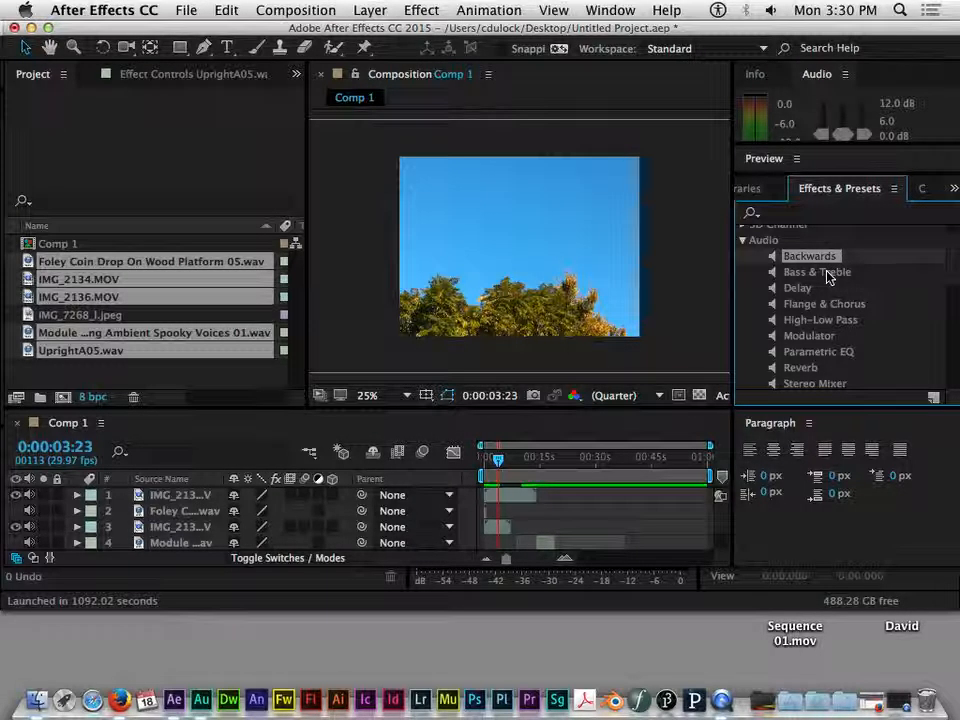
click(826, 273)
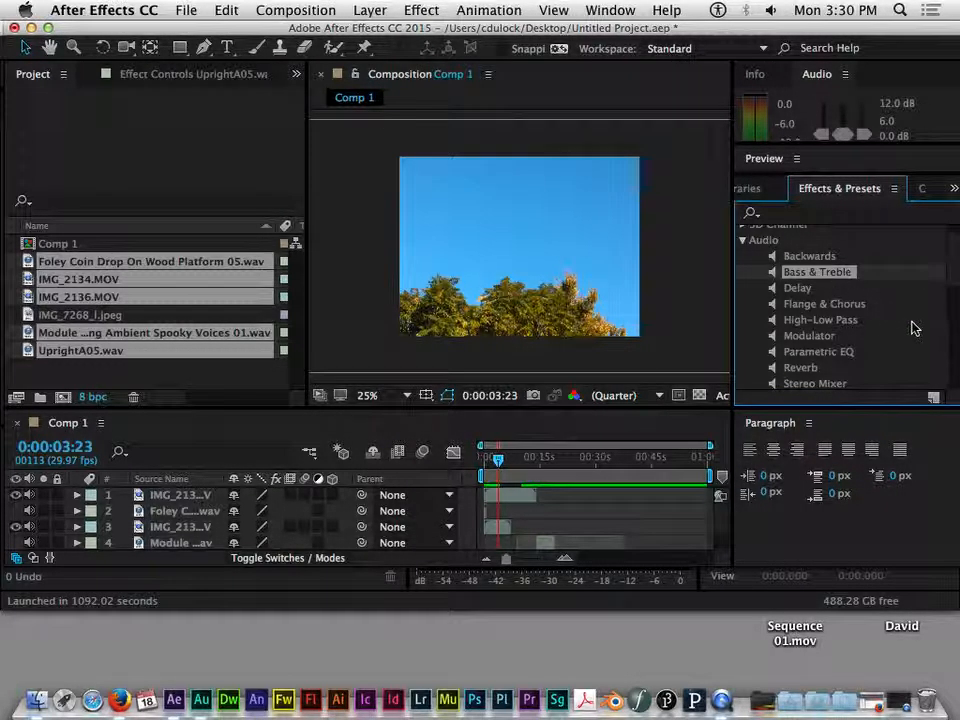
scroll(952, 283, down, 1)
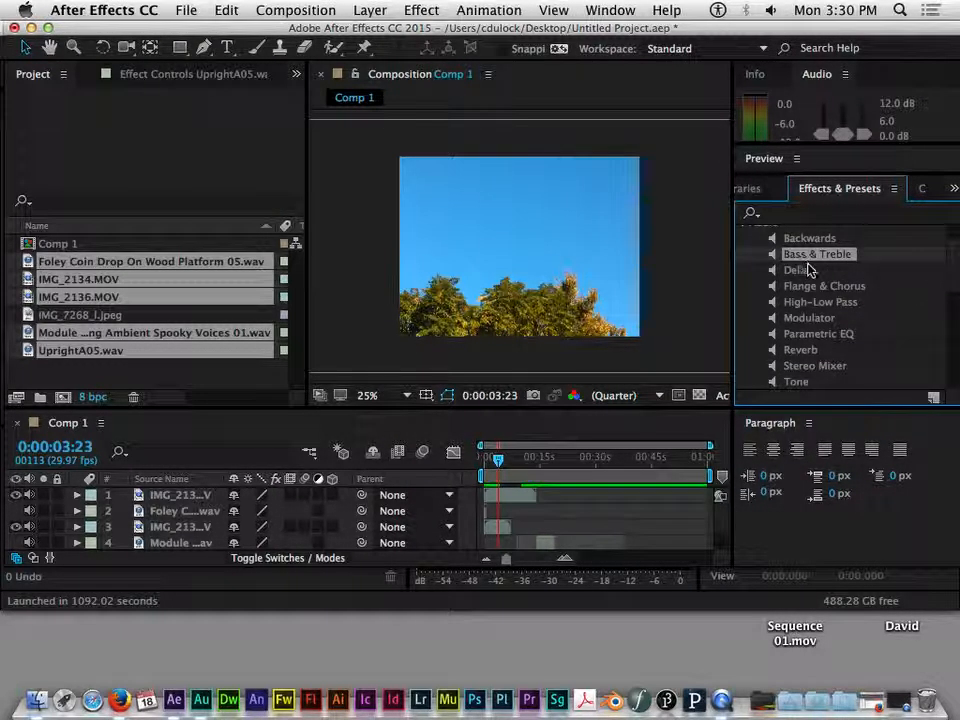
click(800, 270)
scroll(953, 285, down, 1)
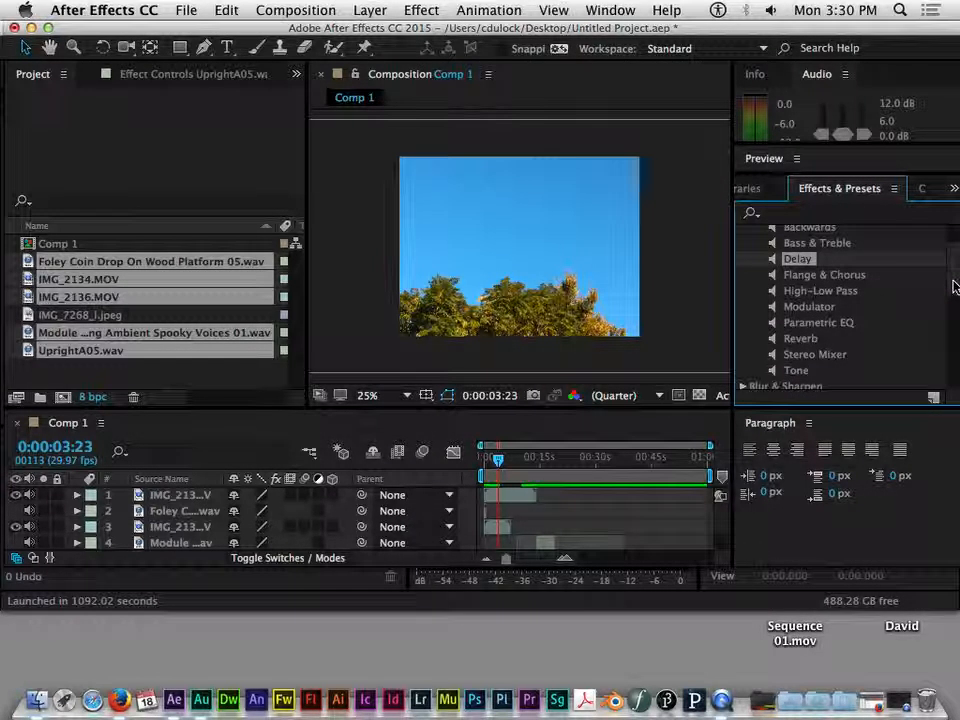
click(820, 276)
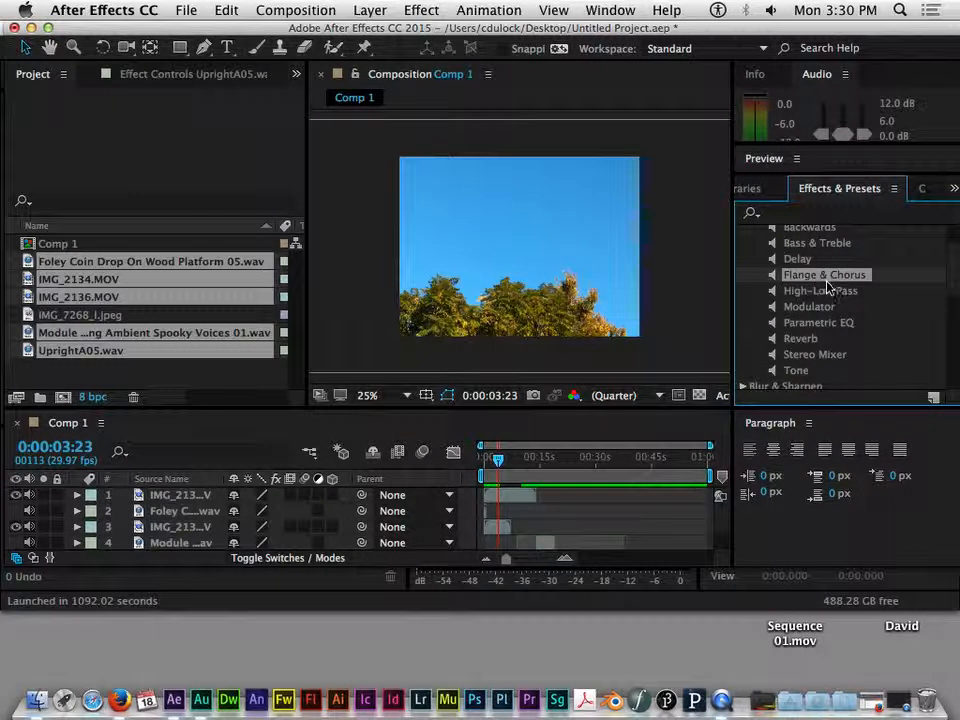
click(814, 341)
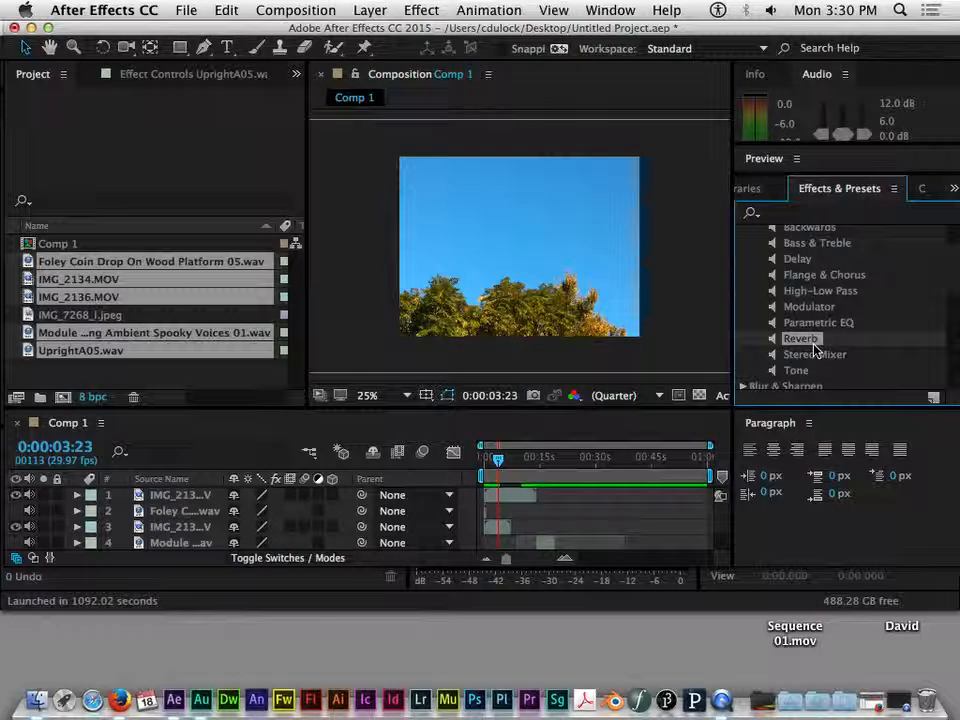
click(803, 373)
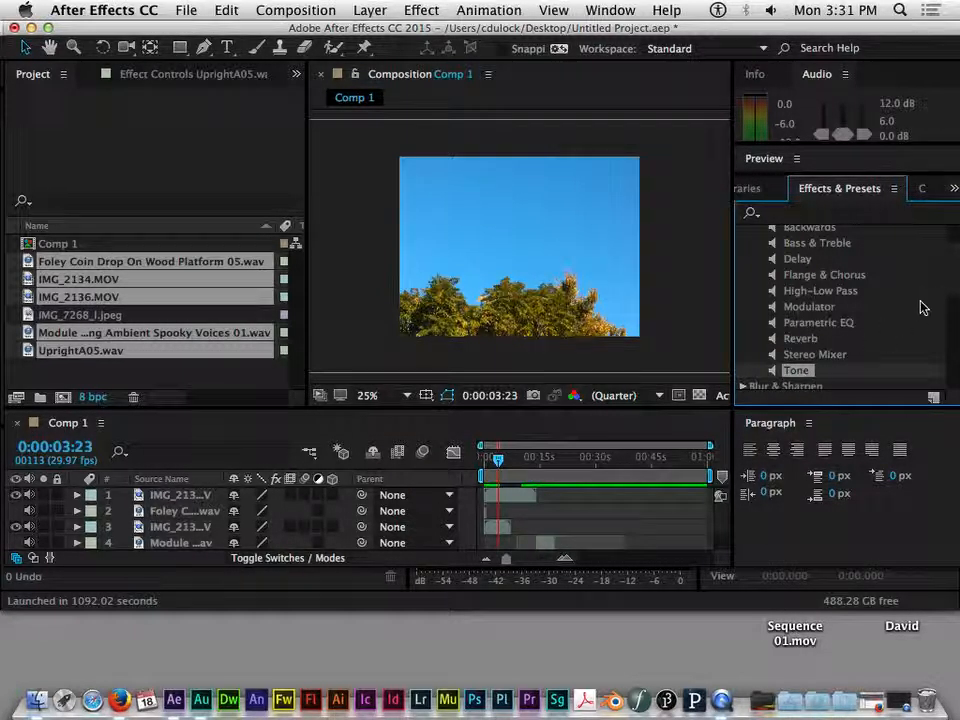
scroll(950, 273, down, 2)
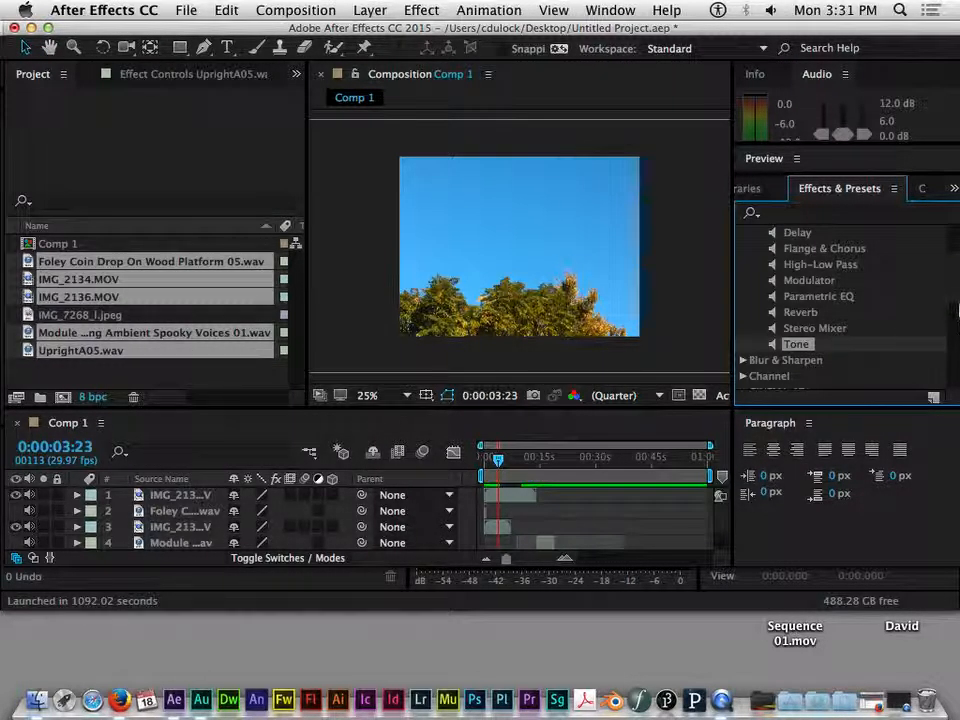
scroll(956, 300, up, 6)
scroll(956, 295, down, 5)
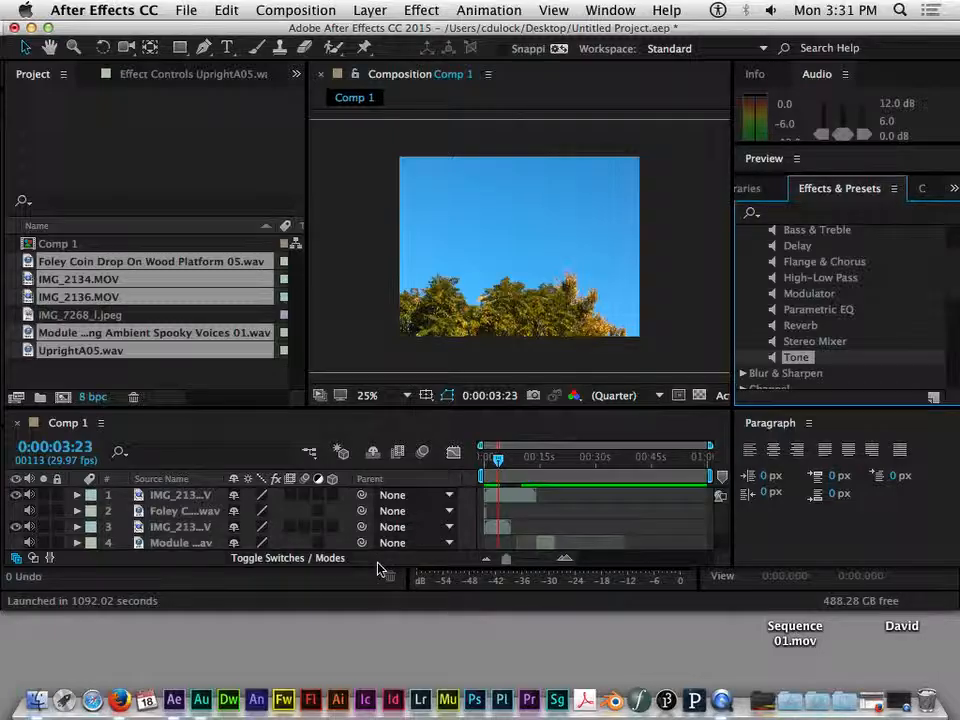
Step: Enlarge the timeline to show all six layers and lengthen the Effects & Presets list
drag(378, 568, 381, 621)
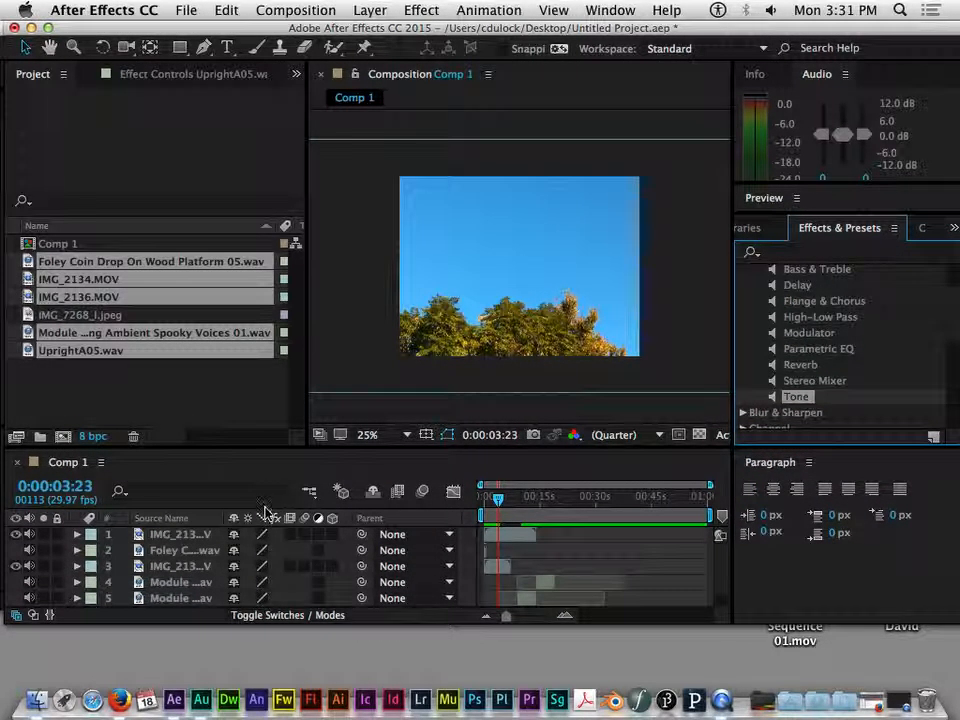
drag(272, 446, 269, 355)
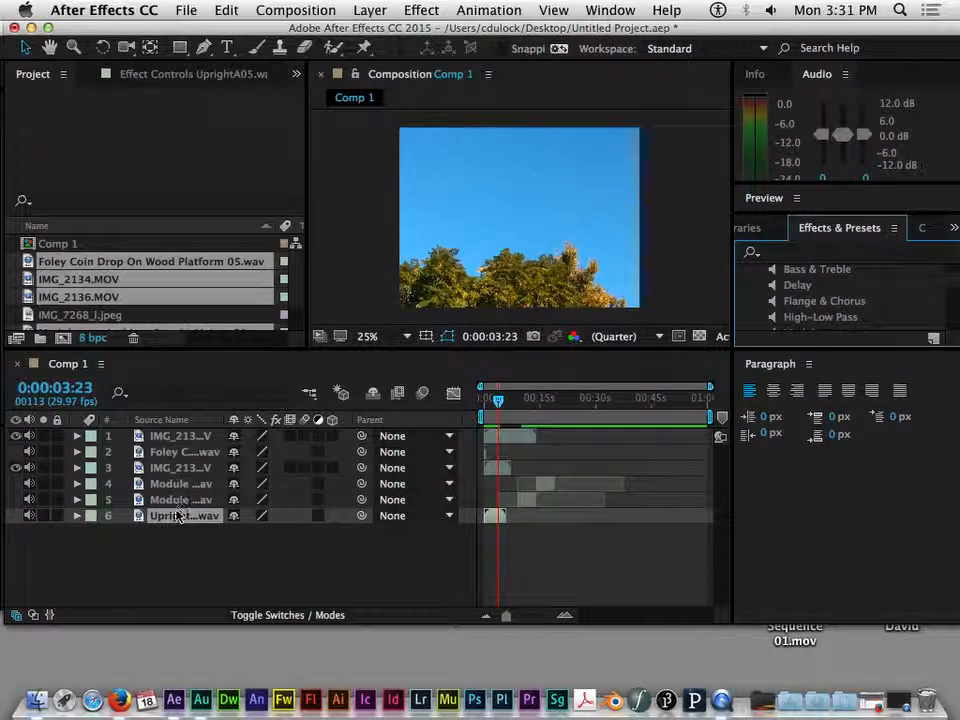
drag(836, 351, 836, 424)
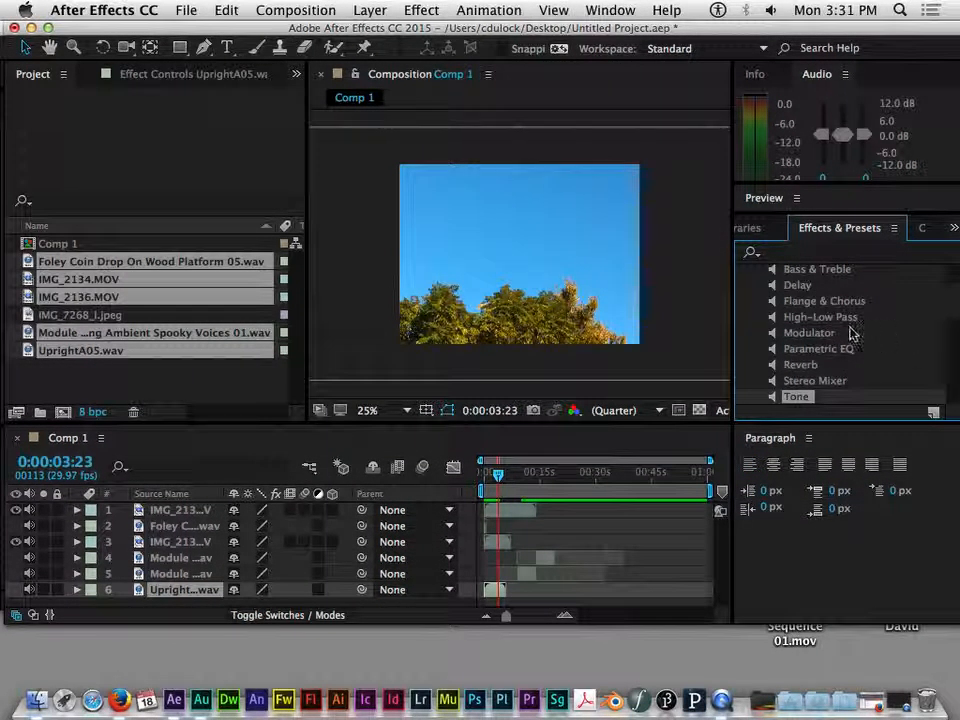
Step: Apply the Audio > Delay effect to the UprightA05.wav layer
scroll(950, 305, up, 1)
click(828, 302)
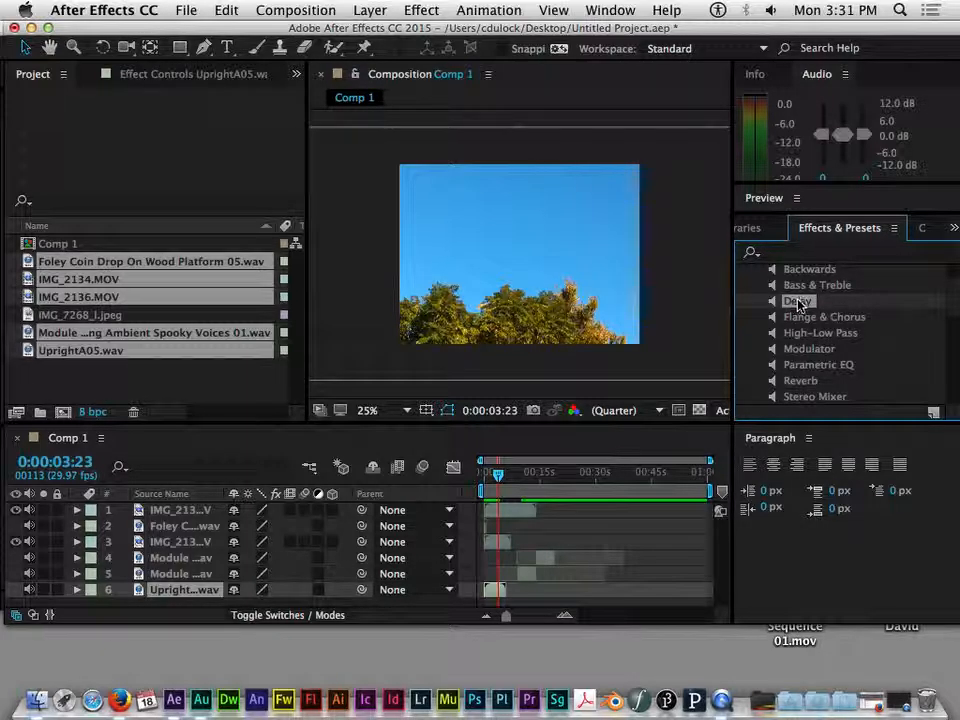
double_click(799, 302)
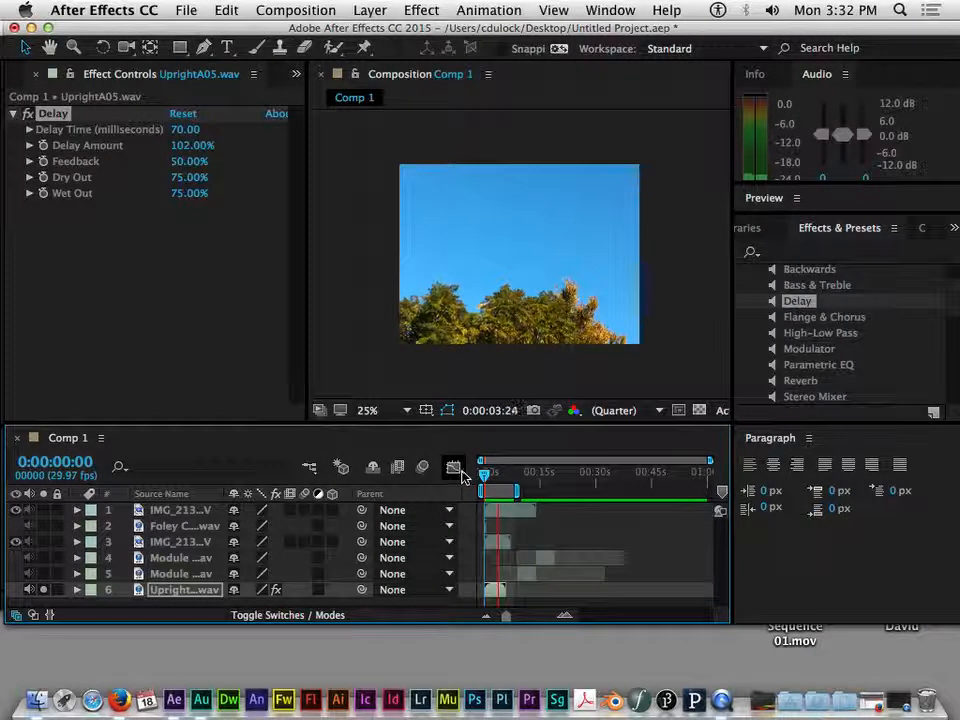
Step: Raise Delay Amount to 156%, browse High-Low Pass and Stereo Mixer, and expand layer 6
drag(195, 150, 147, 145)
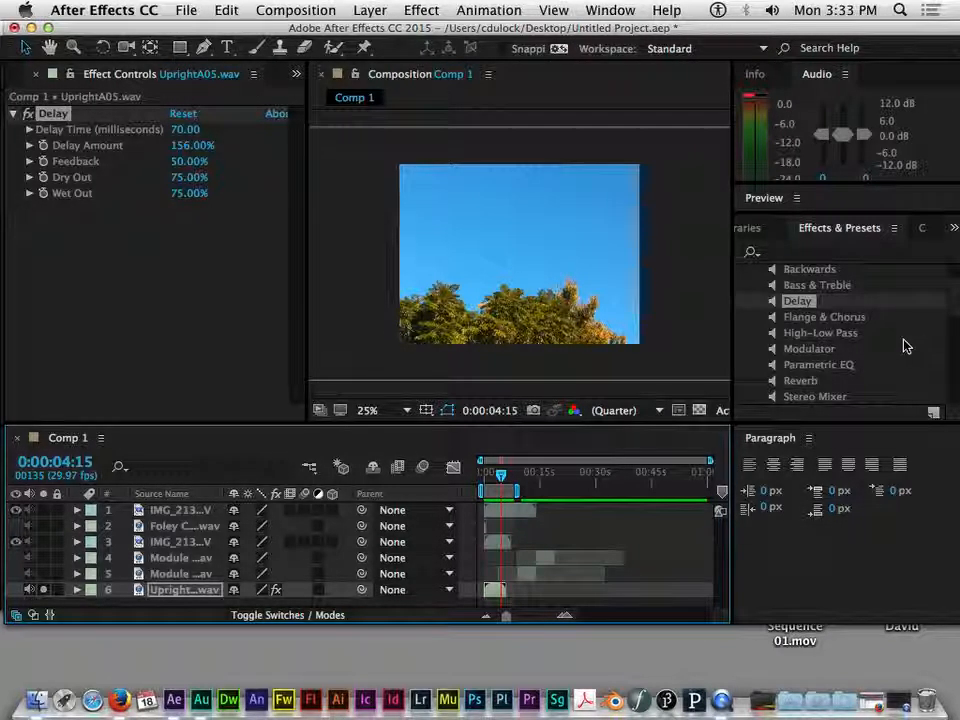
click(860, 334)
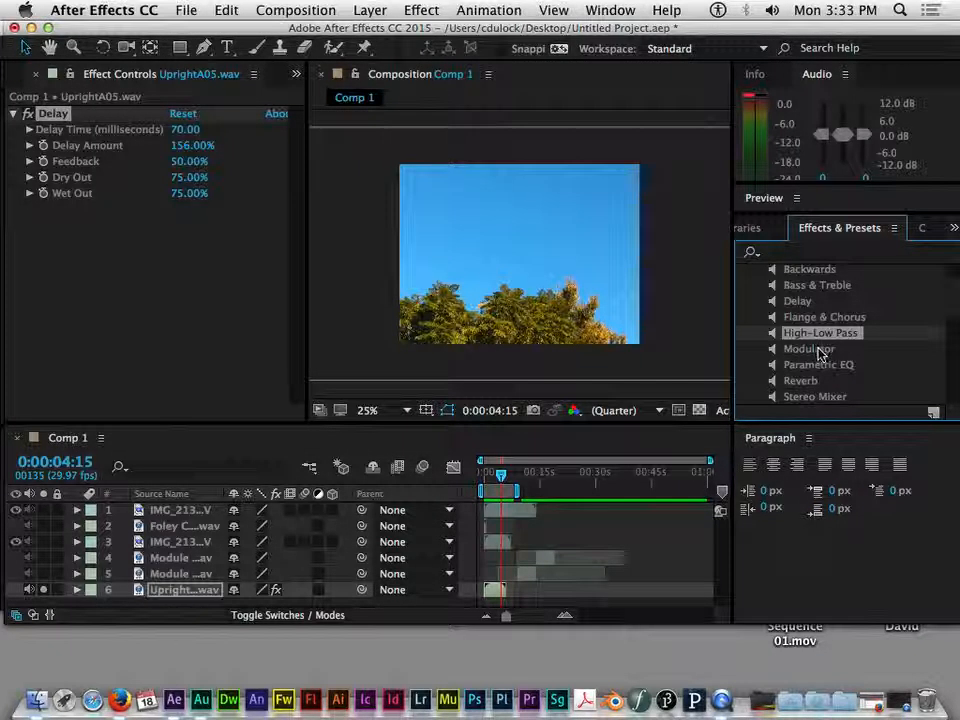
scroll(877, 374, down, 1)
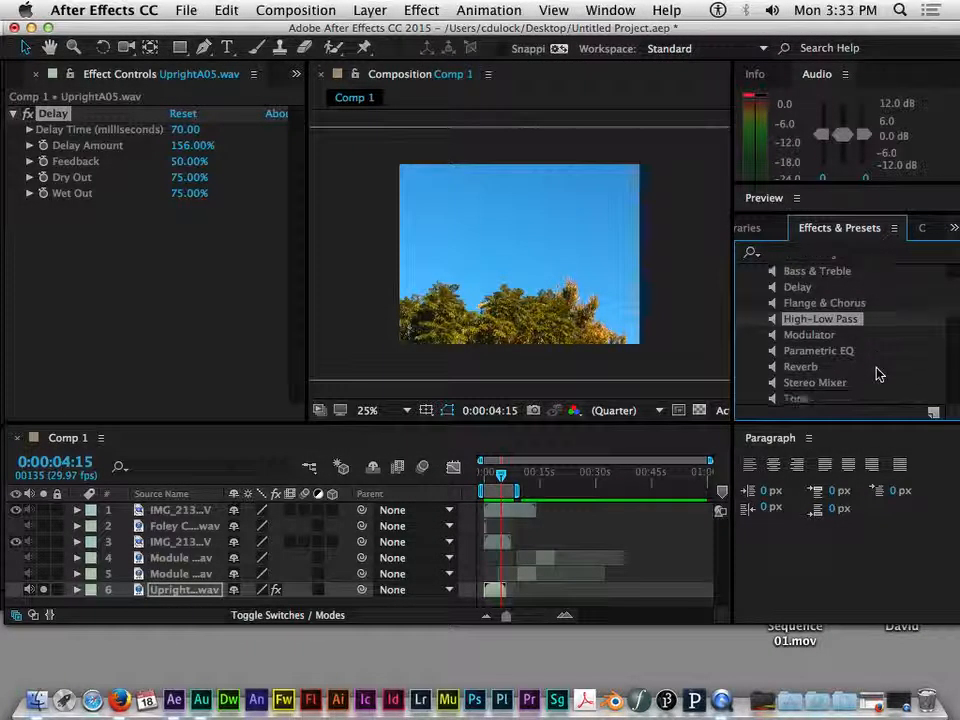
click(823, 387)
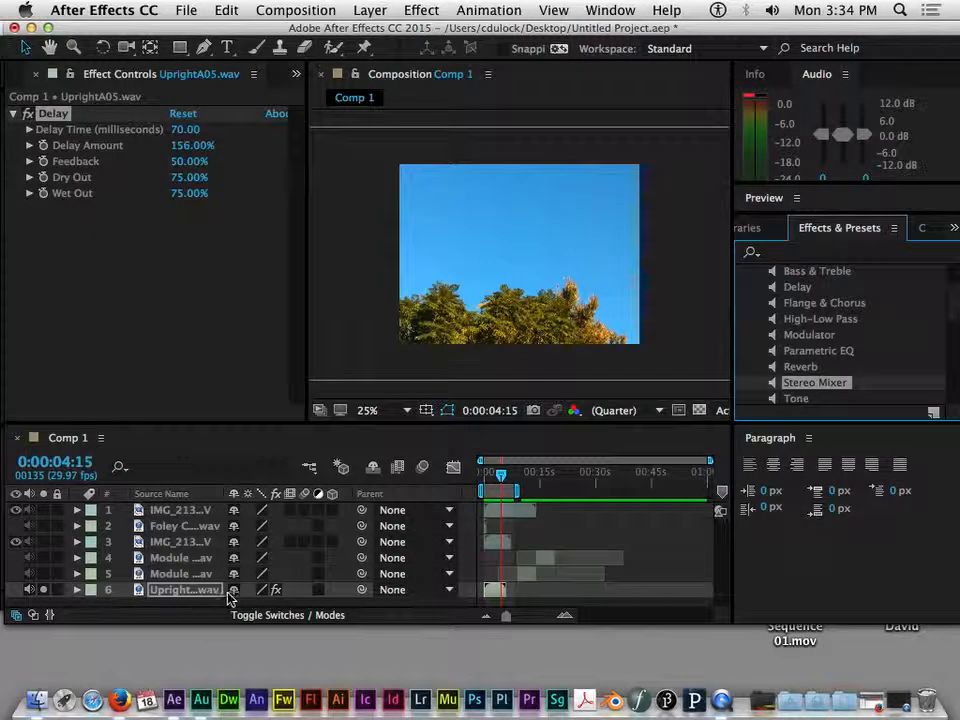
click(77, 590)
click(114, 584)
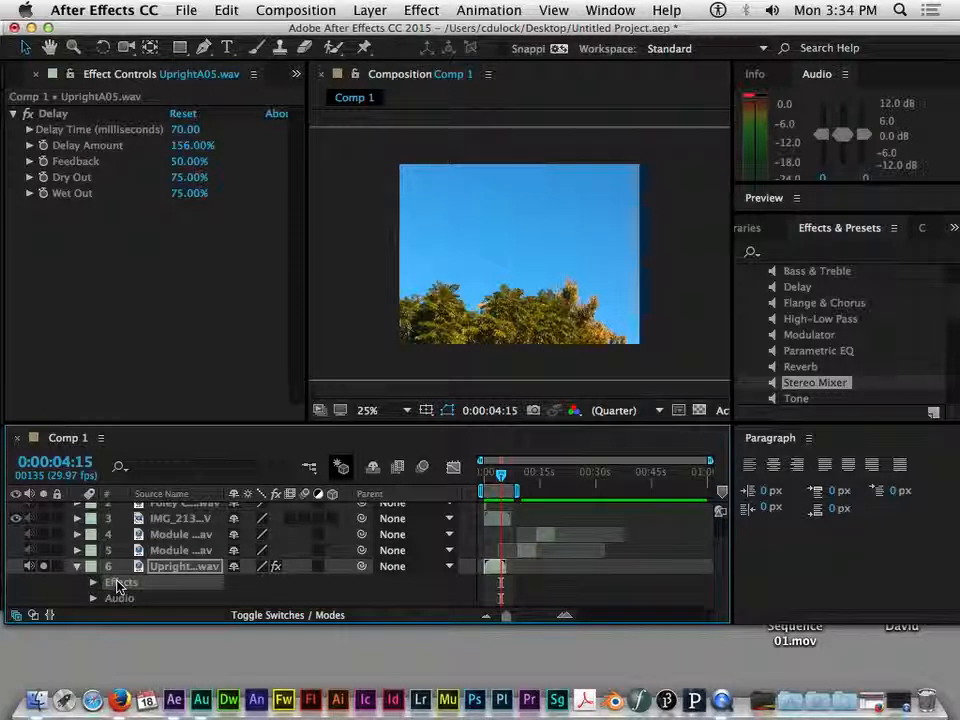
Step: Delete the Delay effect from layer 6 and switch to Audition to edit UprightA05.wav
key(Delete)
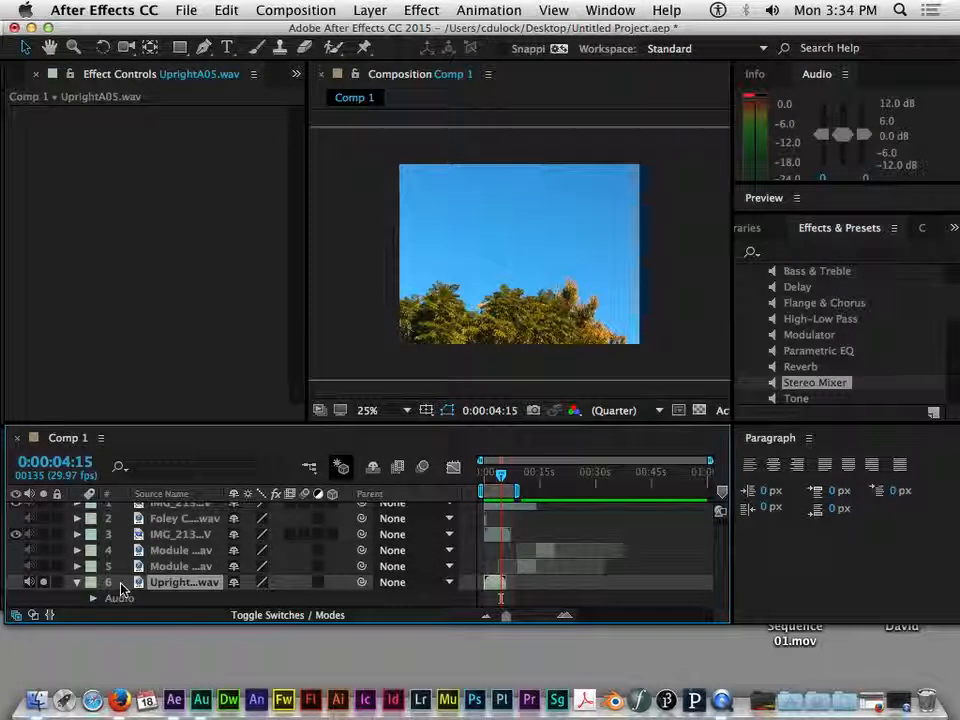
key(super+Tab)
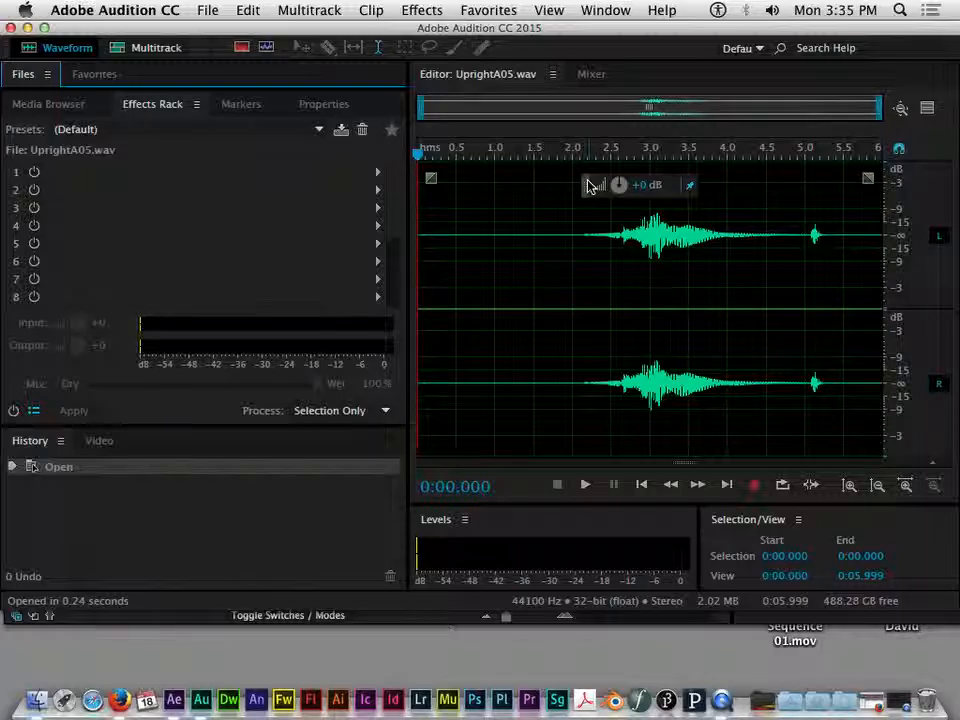
Step: Amplify the whole UprightA05.wav with the volume HUD and place the playhead at 0:04.878
drag(588, 181, 598, 175)
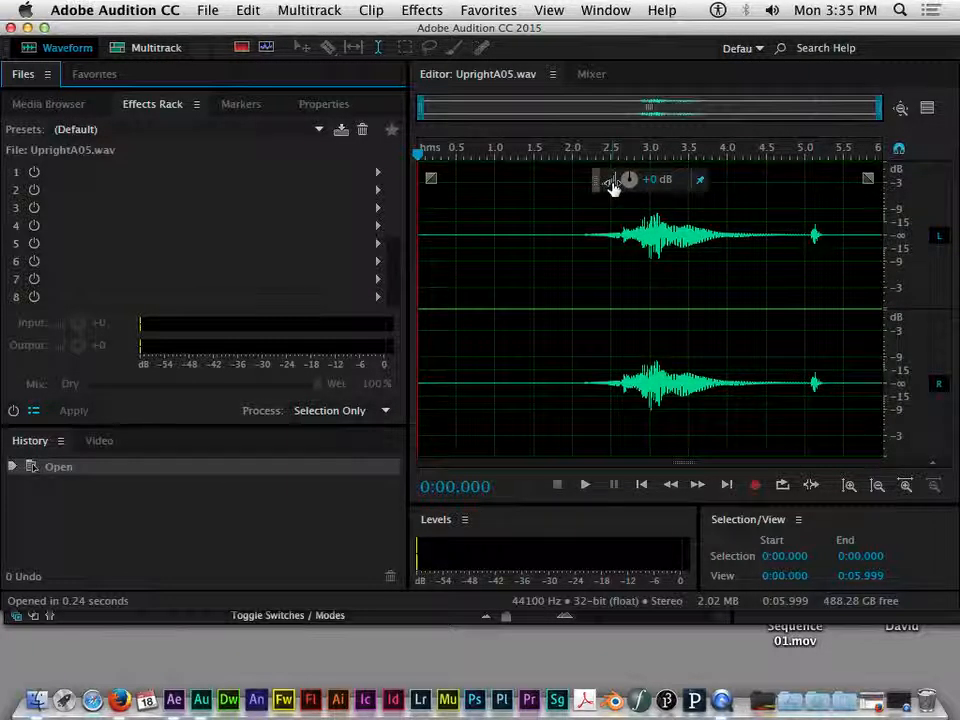
drag(657, 187, 662, 212)
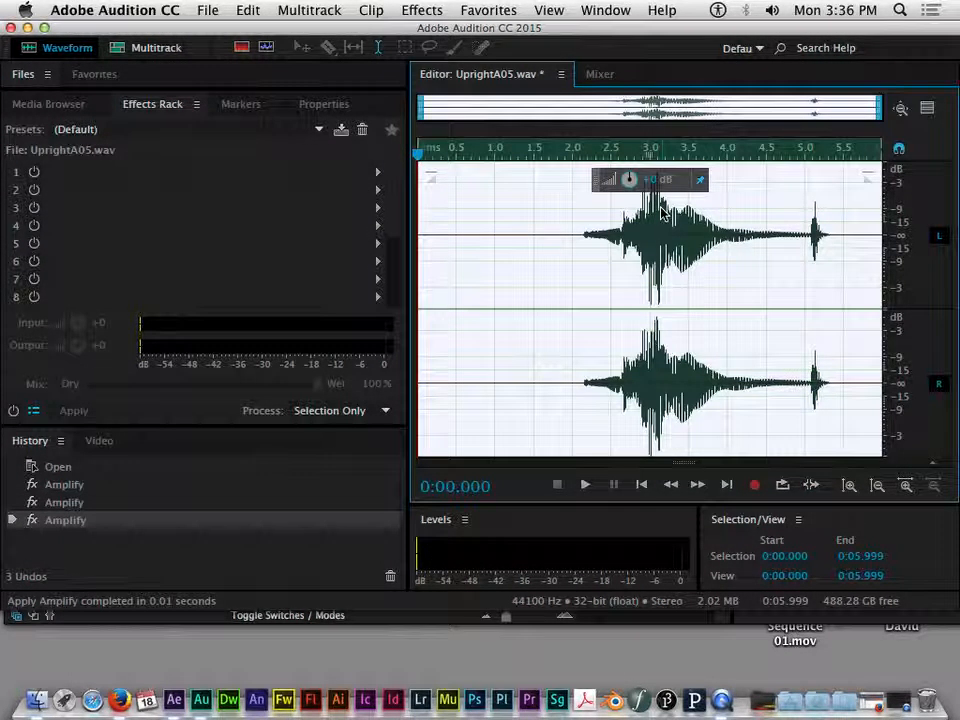
click(795, 176)
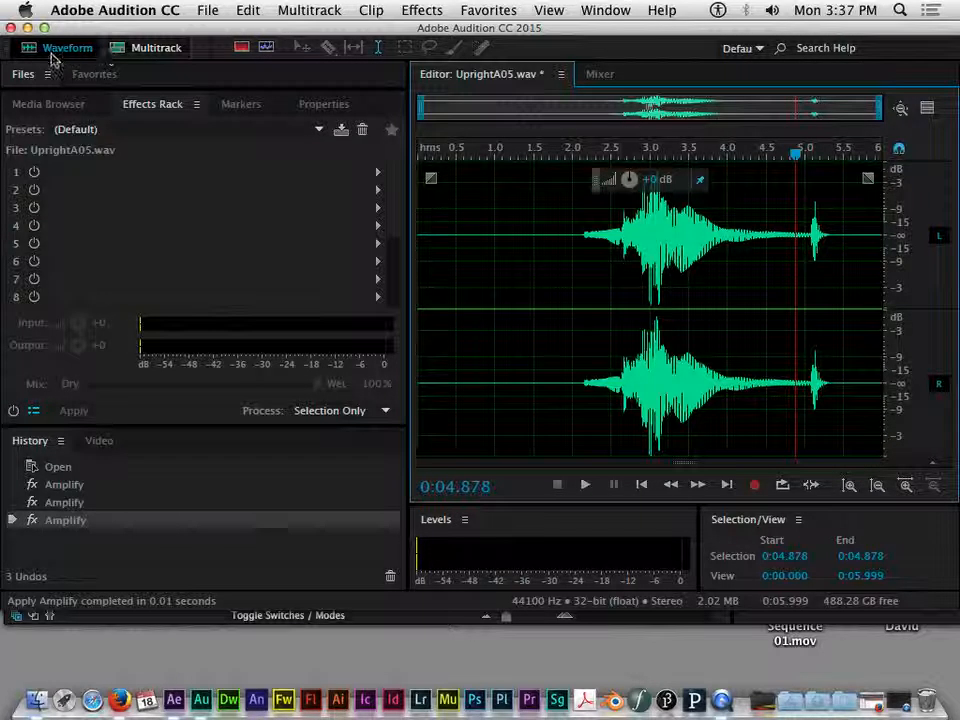
Step: Create a new multitrack session, Untitled Session 1, overwriting the existing file
click(137, 50)
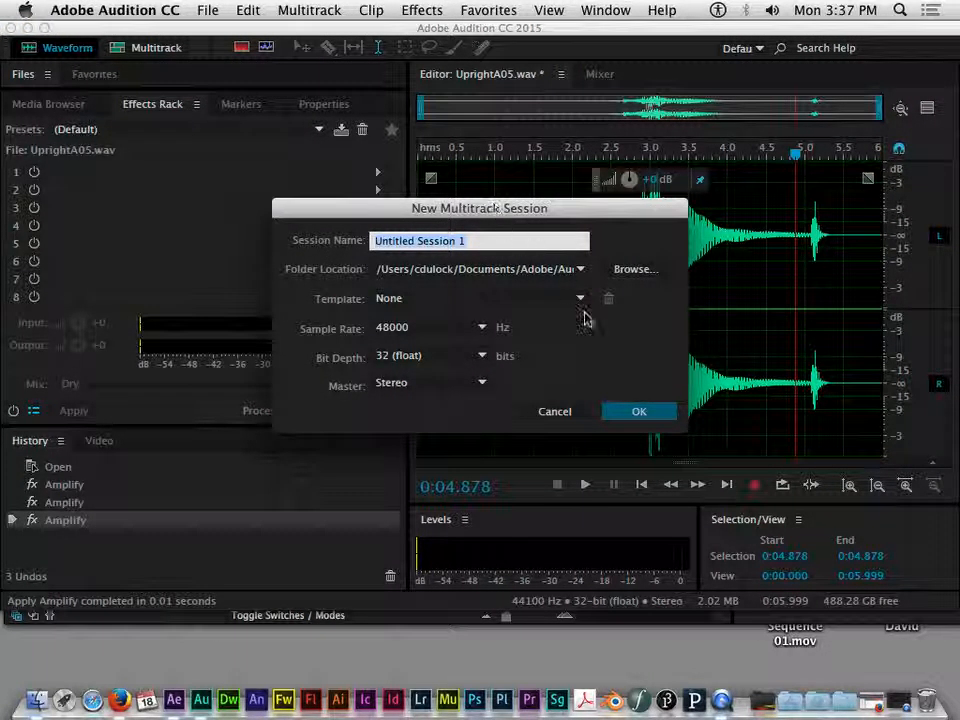
click(637, 411)
click(634, 350)
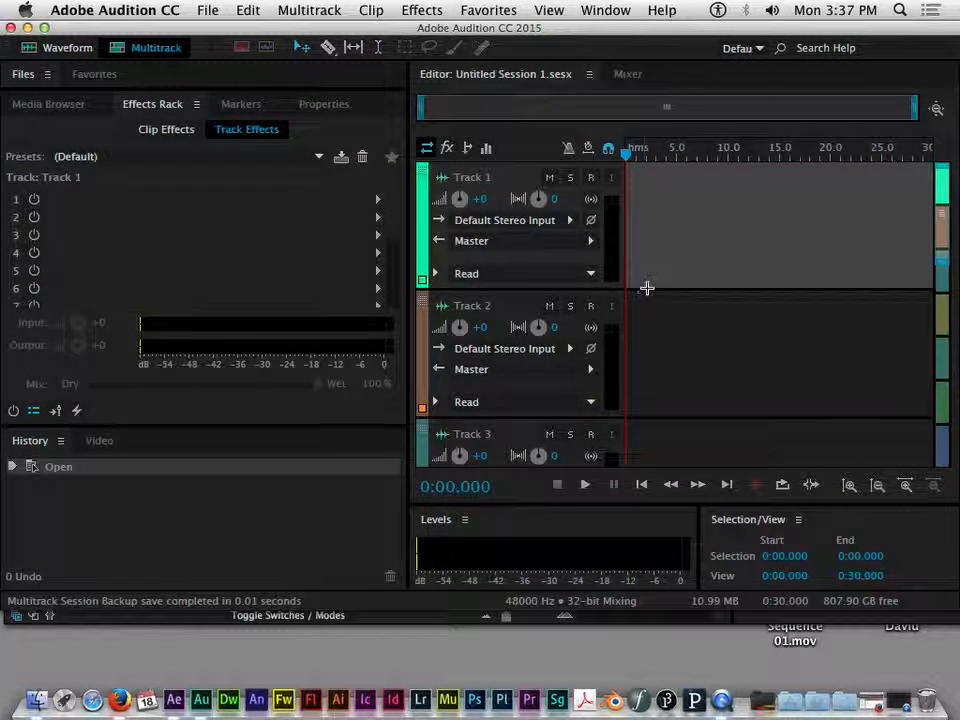
Step: Collapse Tracks 1 to 4 to thin rows
drag(540, 290, 536, 178)
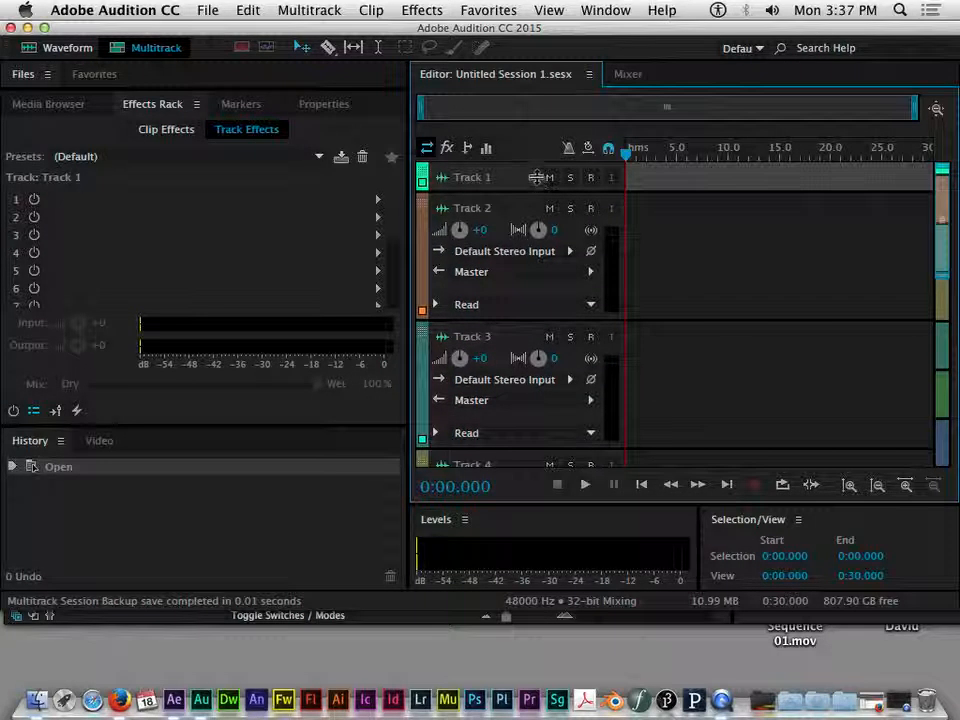
drag(527, 320, 527, 222)
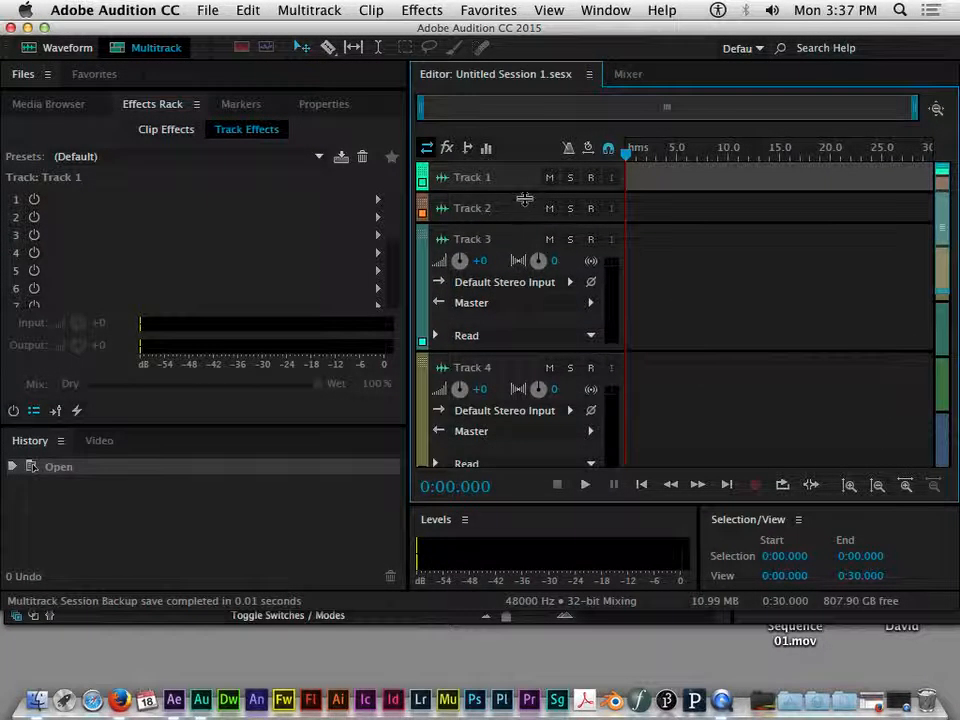
drag(519, 354, 519, 253)
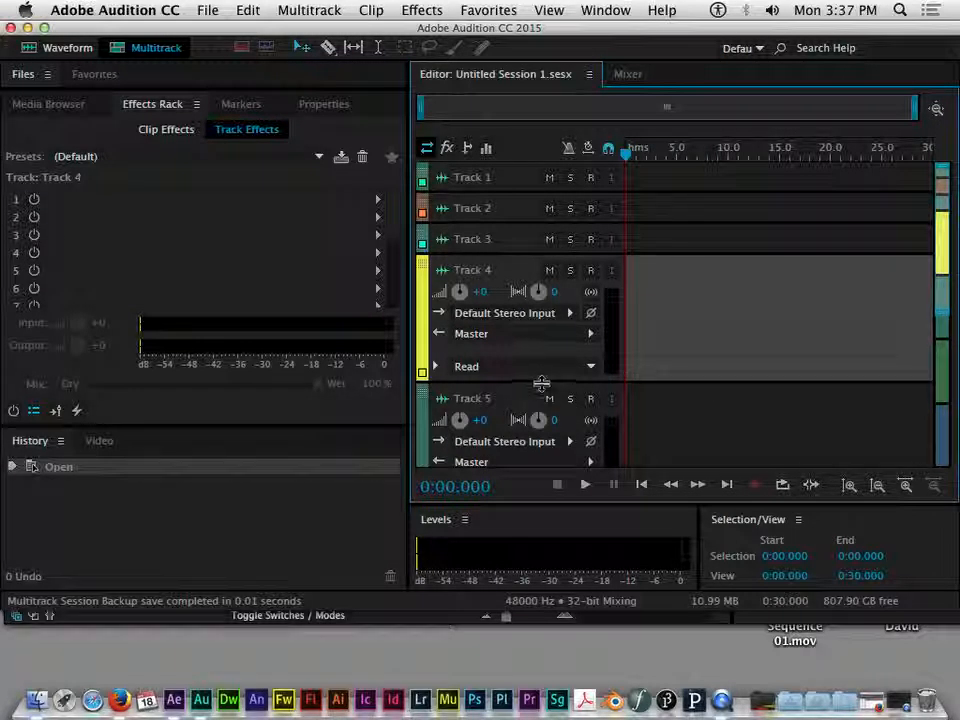
drag(540, 378, 557, 240)
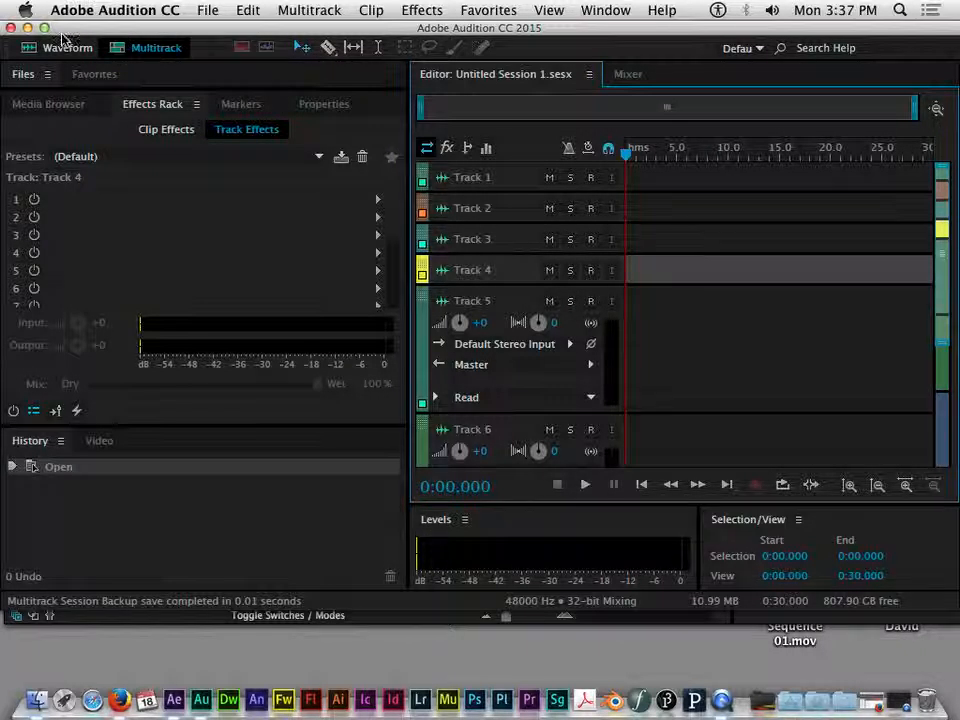
Step: In After Effects, slide the Spooky Voices layer 5 clip earlier and advance the time indicator
click(175, 700)
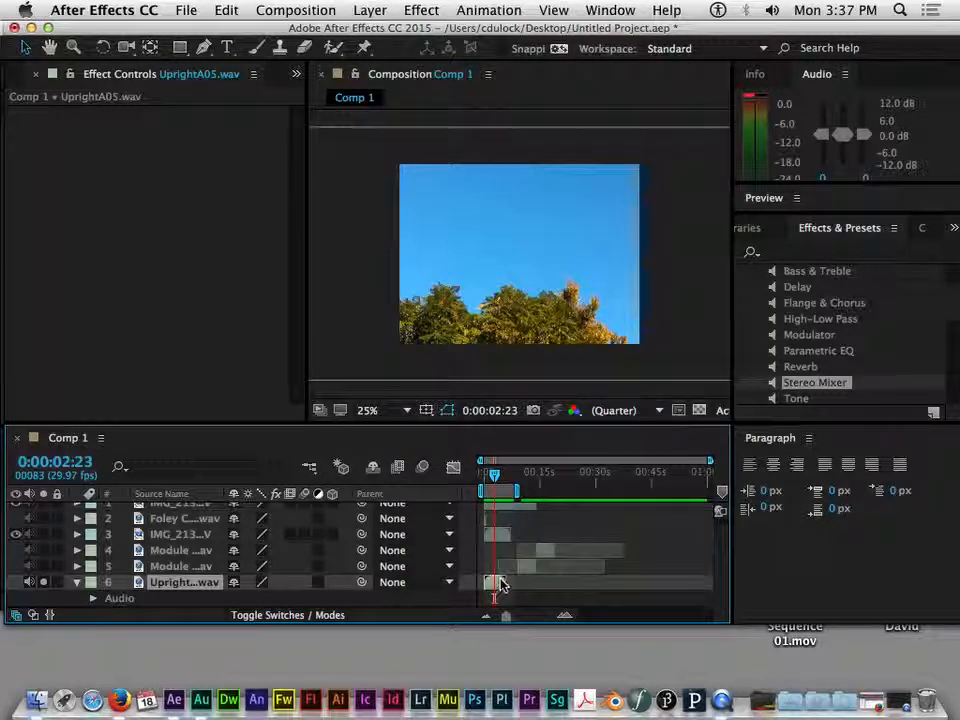
double_click(525, 568)
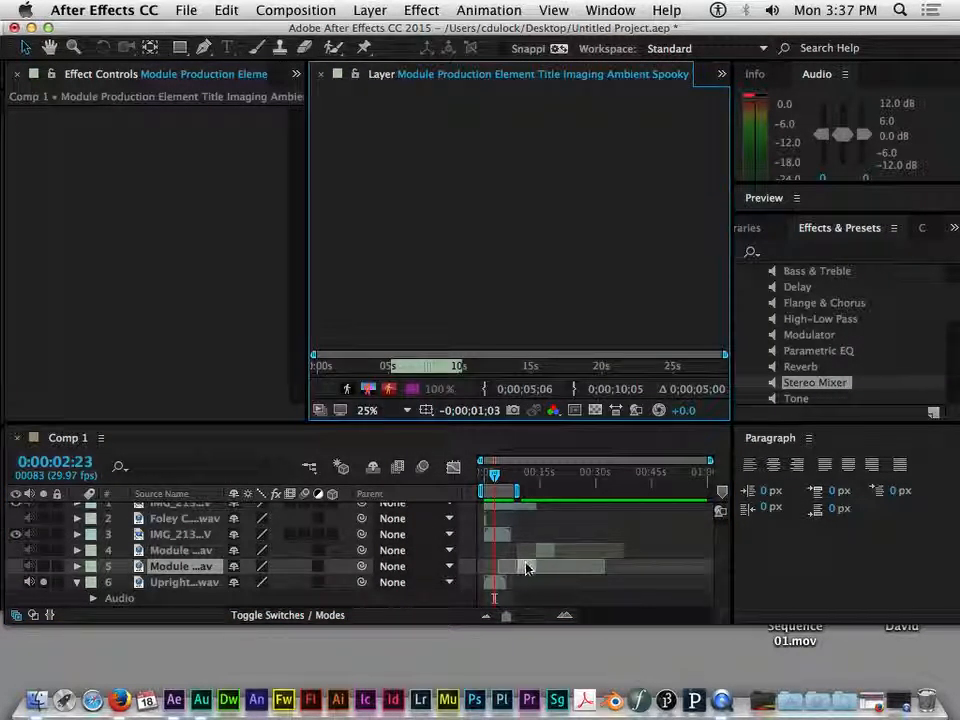
drag(525, 568, 510, 576)
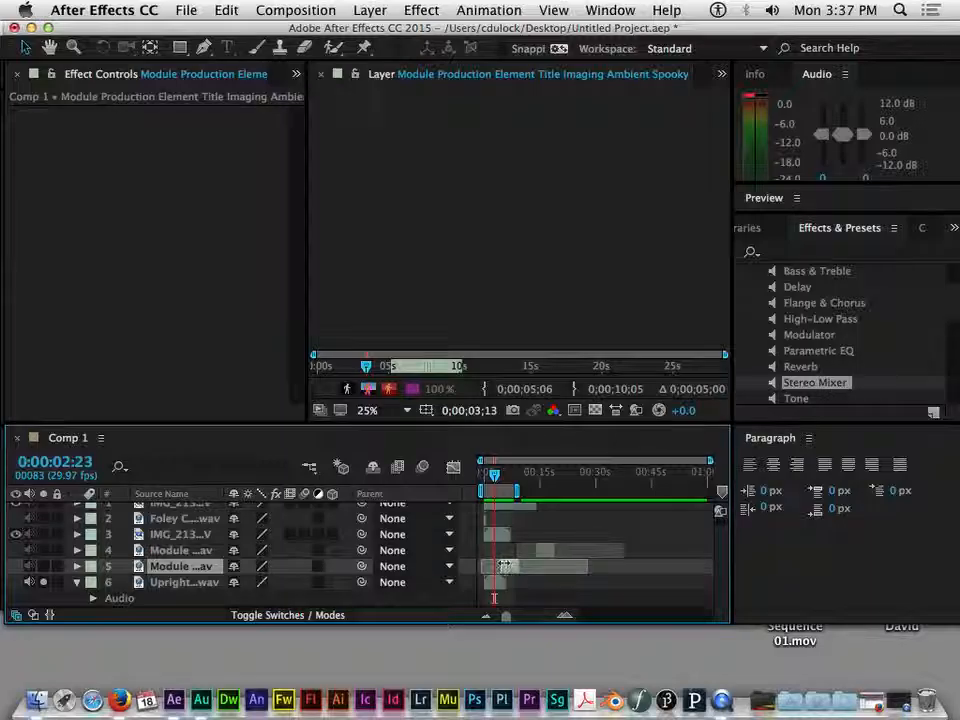
drag(493, 476, 502, 478)
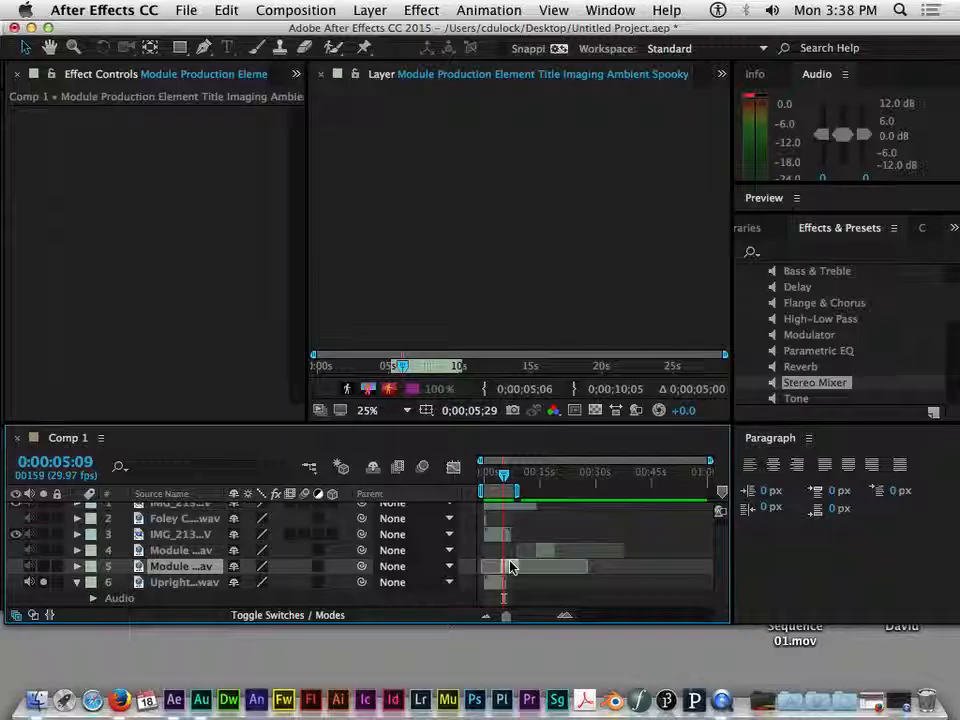
click(201, 700)
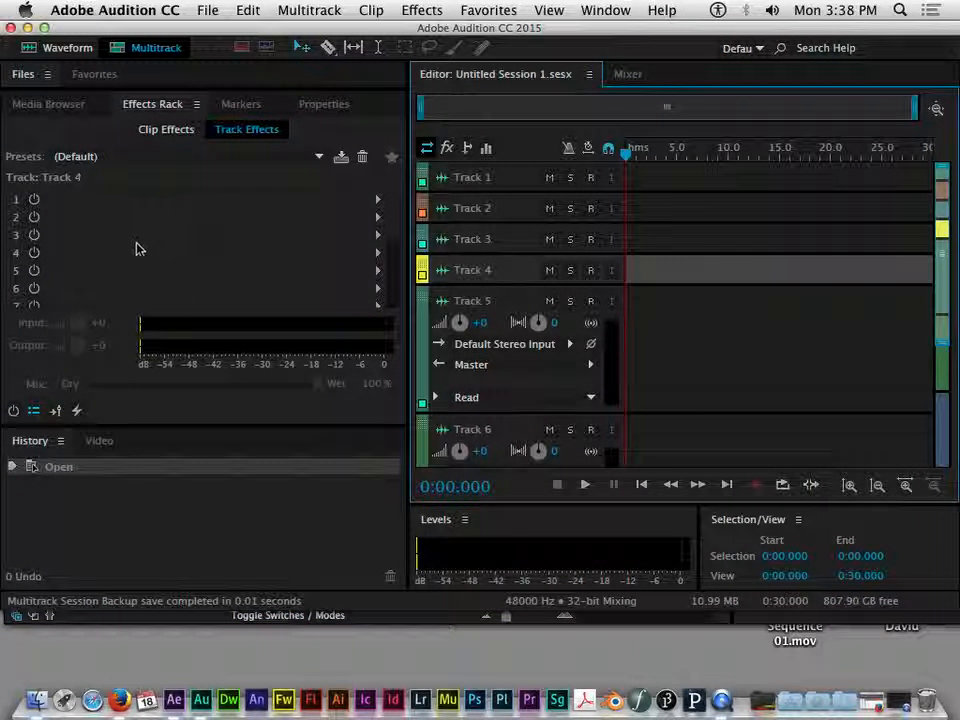
Step: Show the Media Browser, select the Lacie drive, and check the Multitrack Mixdown export options without exporting
click(62, 105)
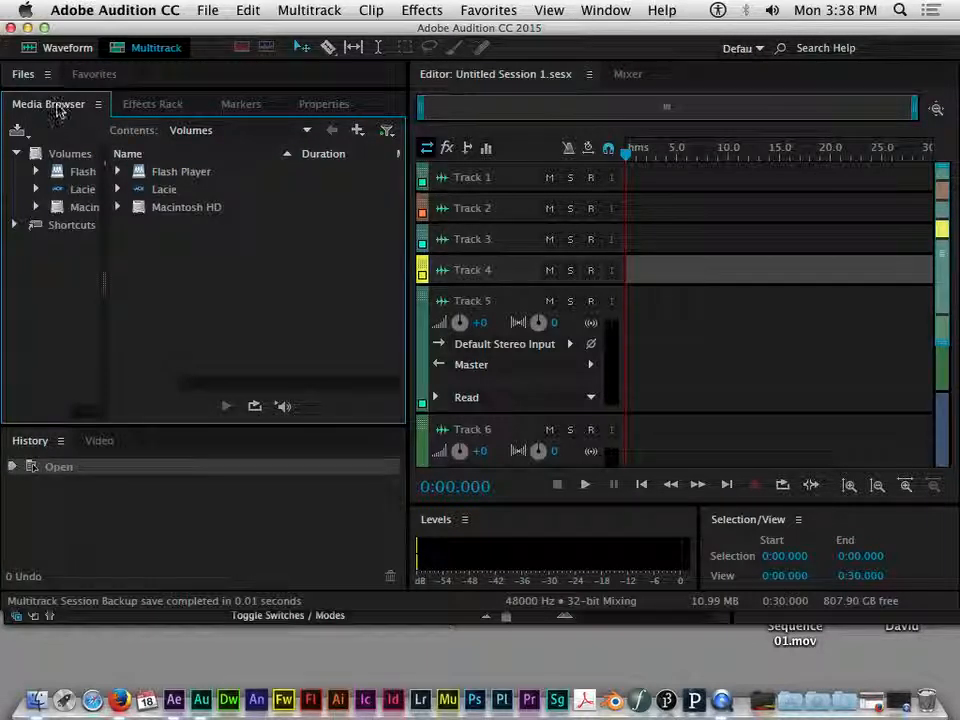
click(158, 191)
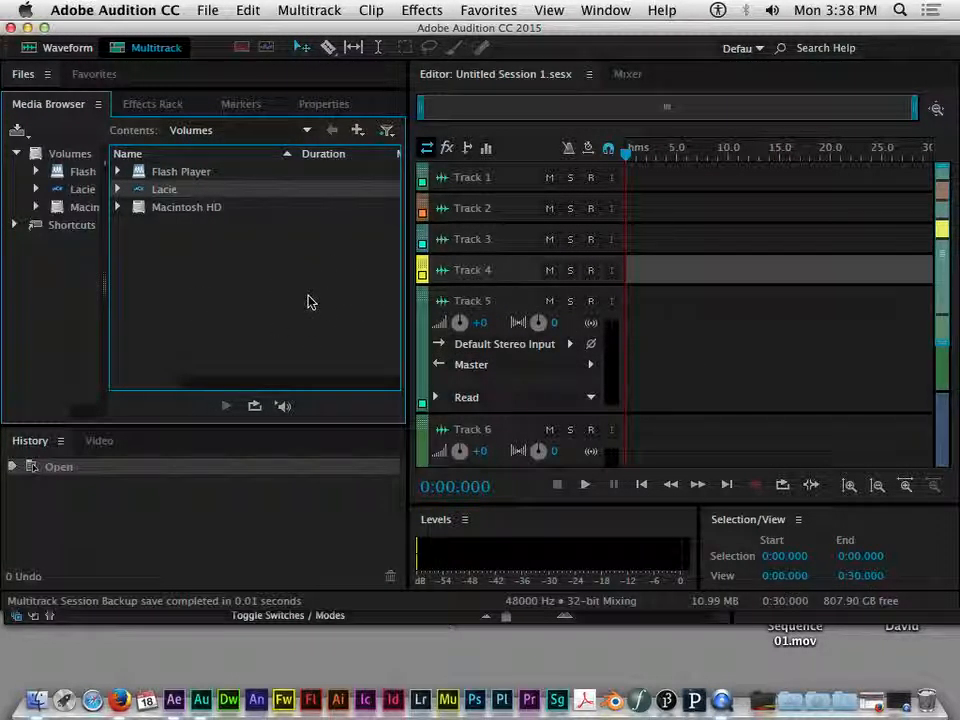
click(207, 10)
mouse_move(390, 345)
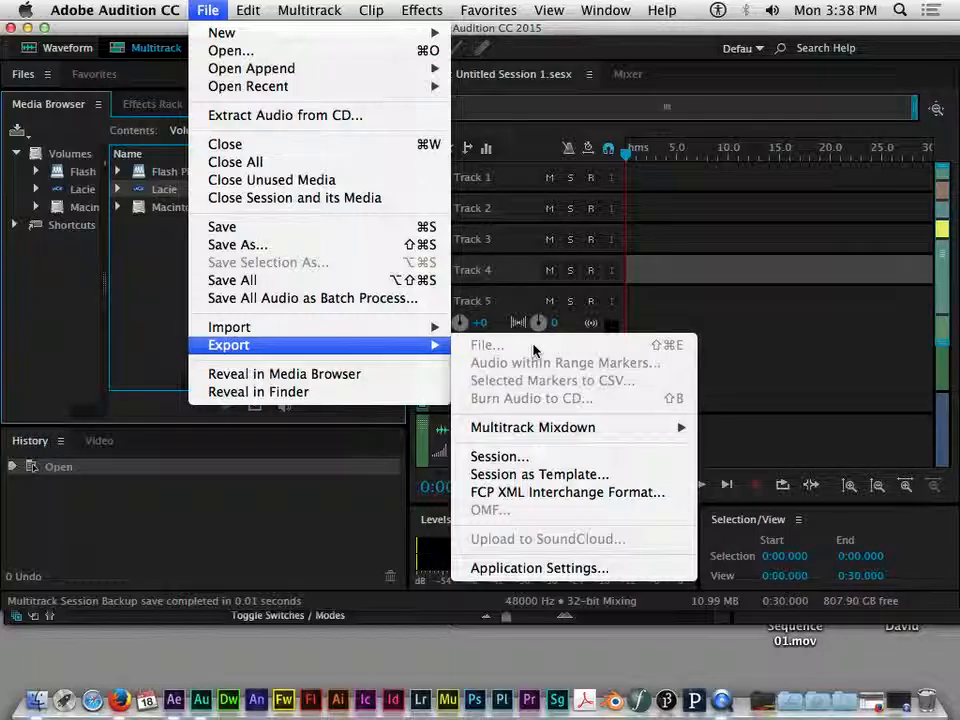
click(481, 30)
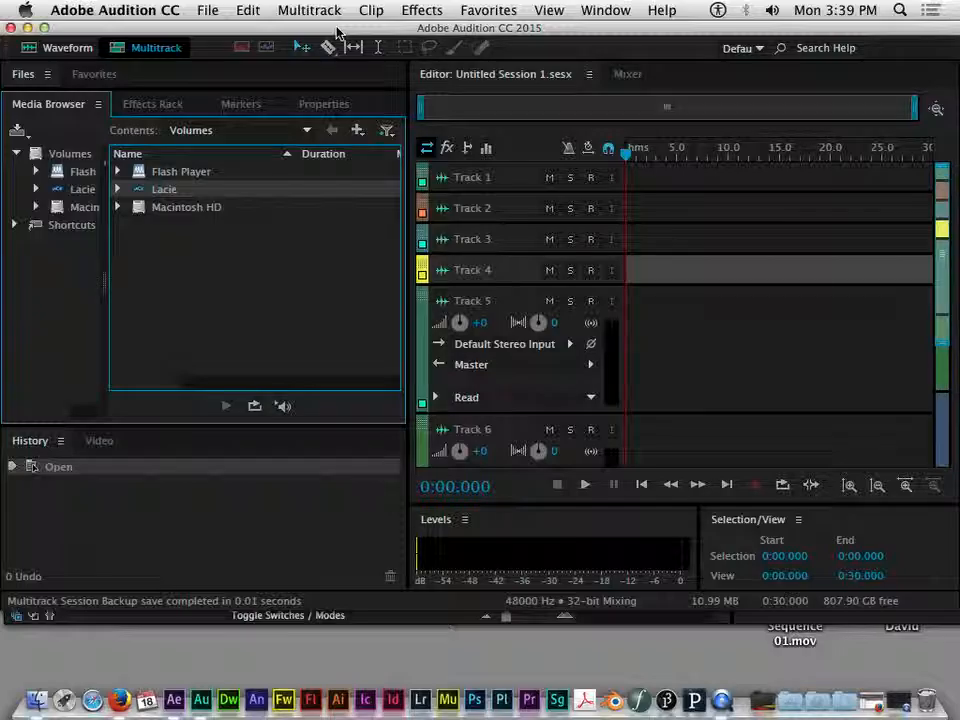
Step: Return UprightA05.wav to the Waveform editor, reposition the gain HUD, and drag a steep fade-in from the start
click(40, 47)
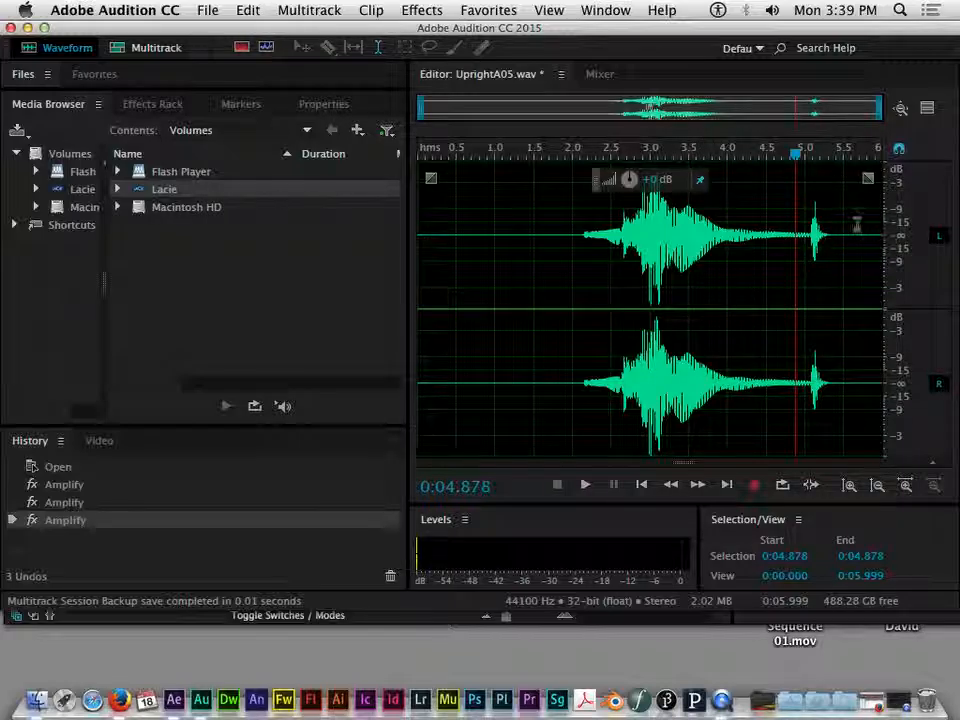
mouse_move(597, 181)
mouse_down()
mouse_move(601, 146)
mouse_move(605, 184)
mouse_move(601, 170)
mouse_up()
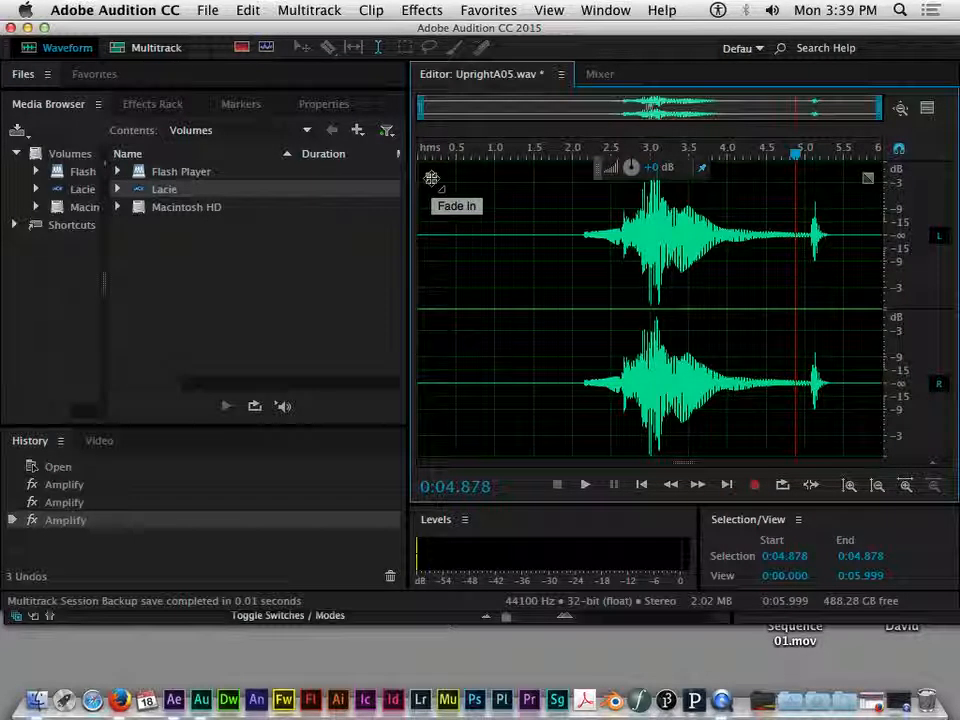
drag(432, 178, 665, 258)
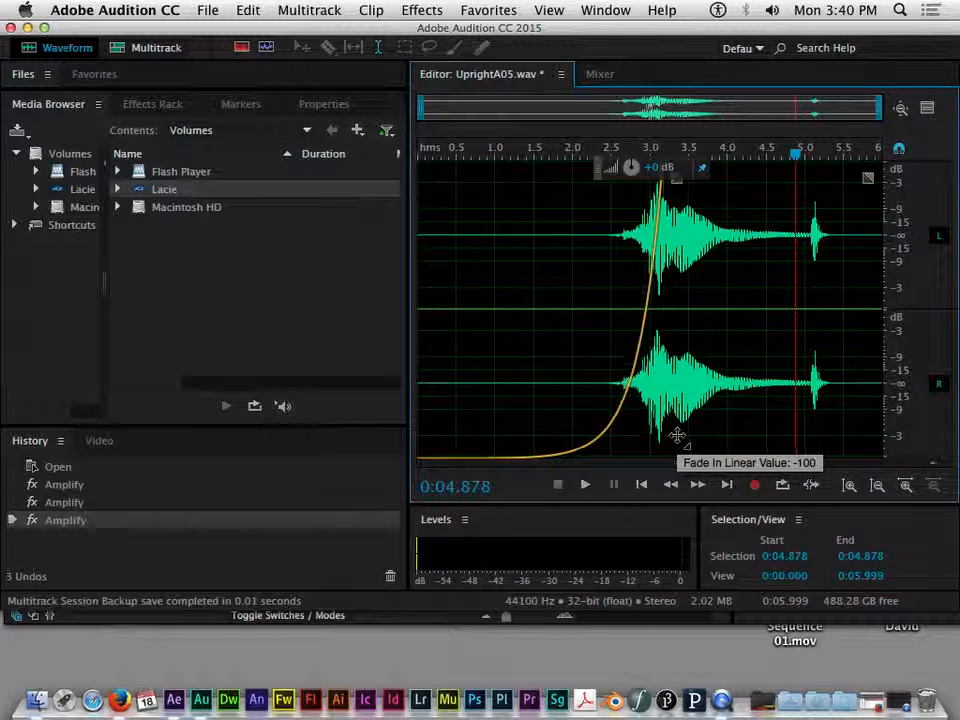
Step: Vary the fade-in on UprightA05.wav from about 2.3 s to 3.6 s, linear and steep, ending with none
mouse_move(695, 437)
mouse_down()
mouse_move(570, 435)
mouse_move(714, 434)
mouse_up()
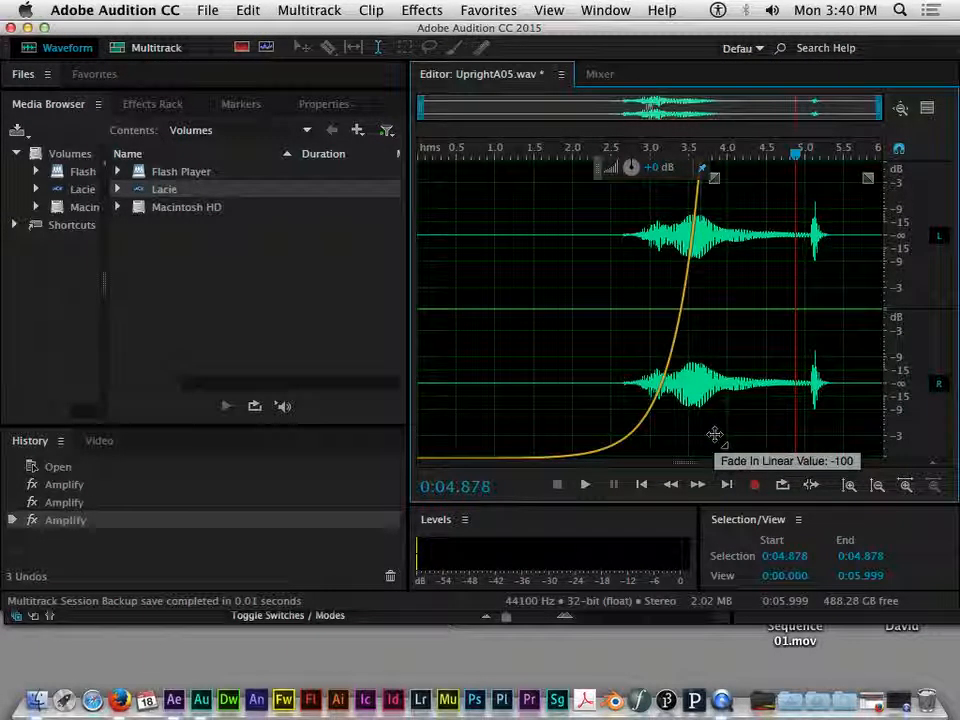
drag(688, 432, 727, 403)
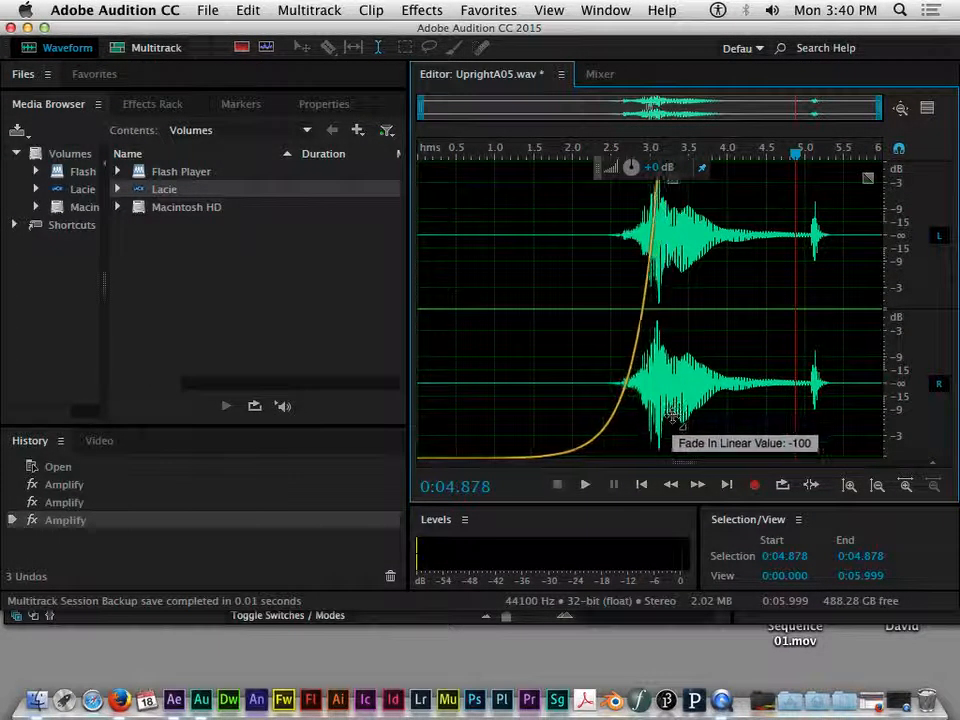
drag(683, 313, 698, 346)
drag(783, 354, 714, 337)
drag(708, 258, 693, 341)
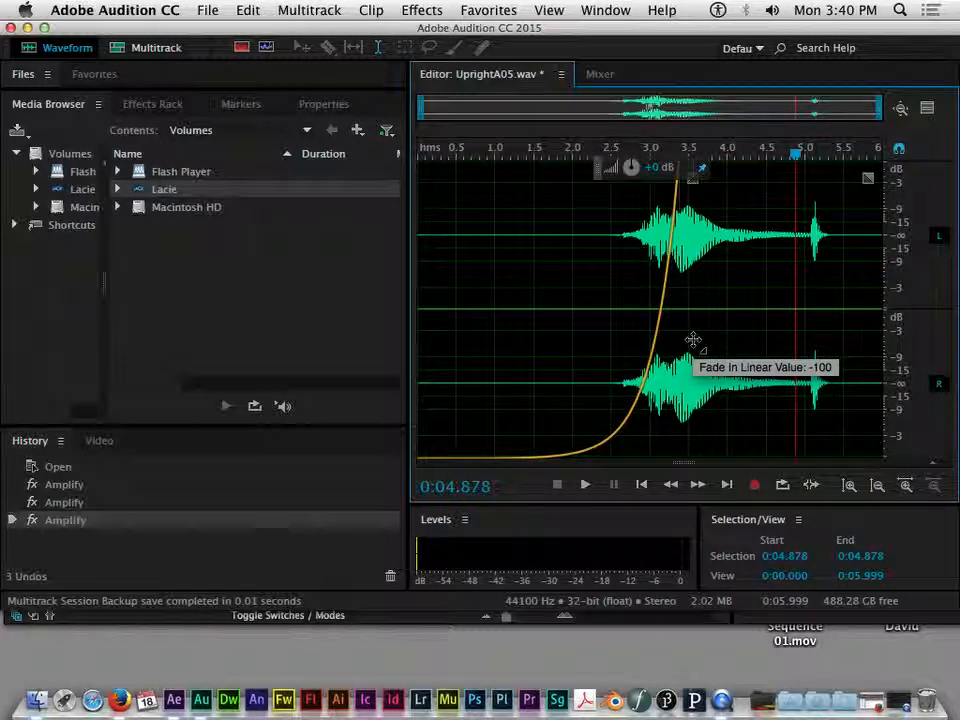
drag(704, 318, 385, 163)
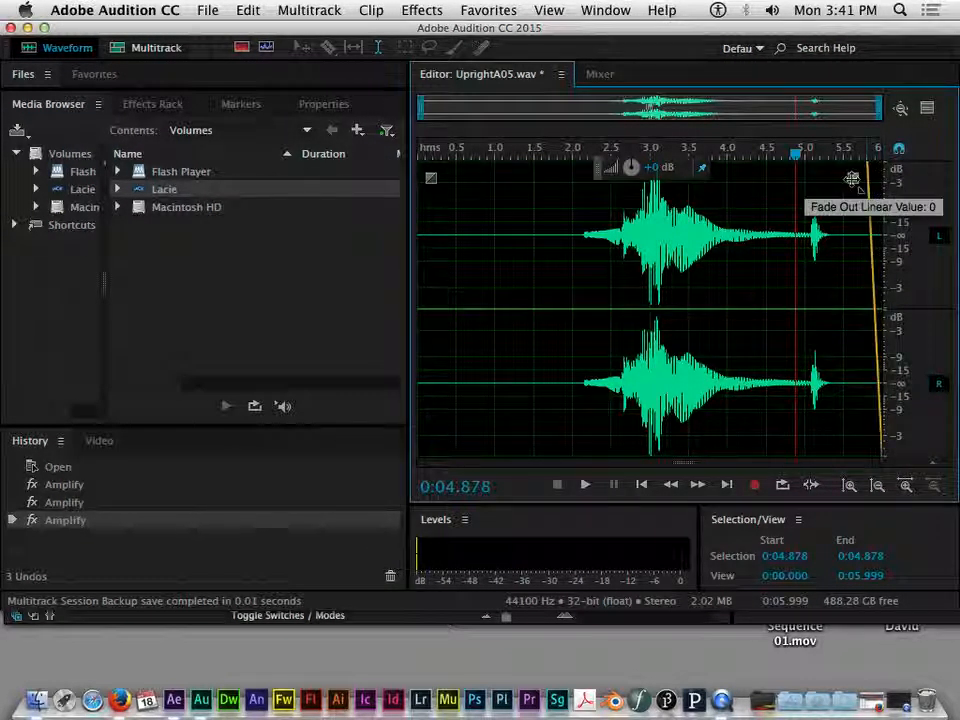
Step: Preview a fade-out toward the clip's end, then remove it entirely
drag(565, 189, 698, 189)
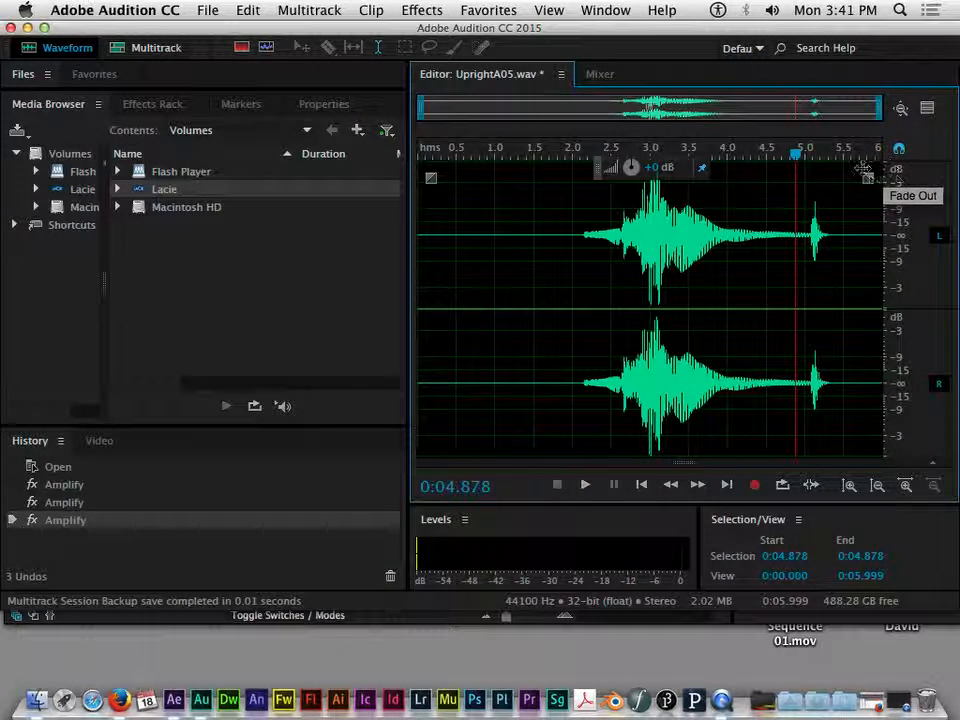
drag(853, 172, 893, 170)
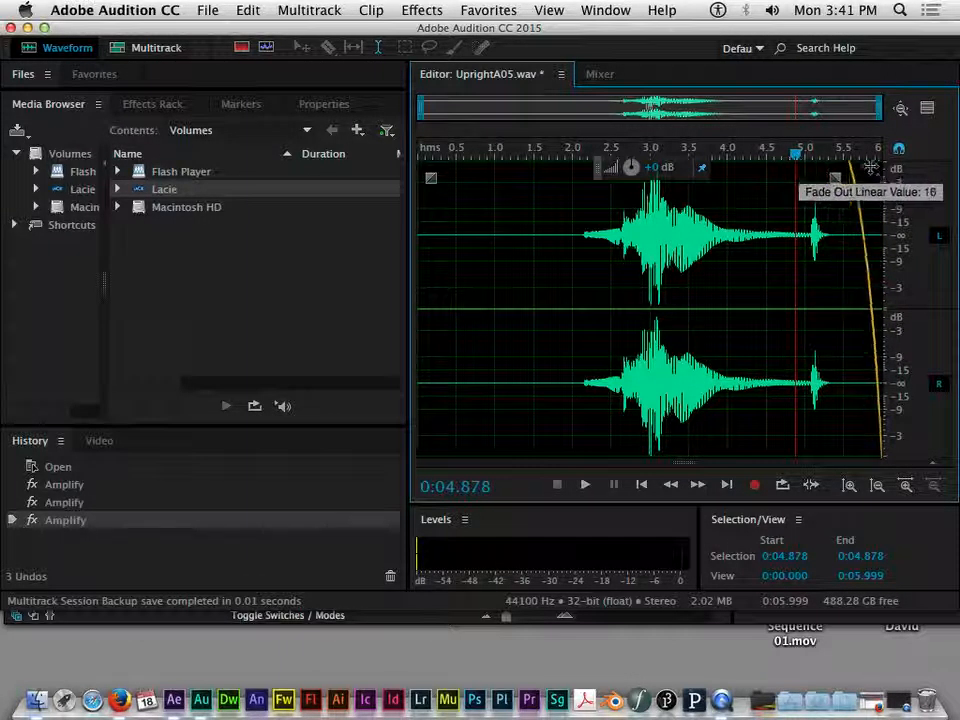
drag(848, 184, 880, 188)
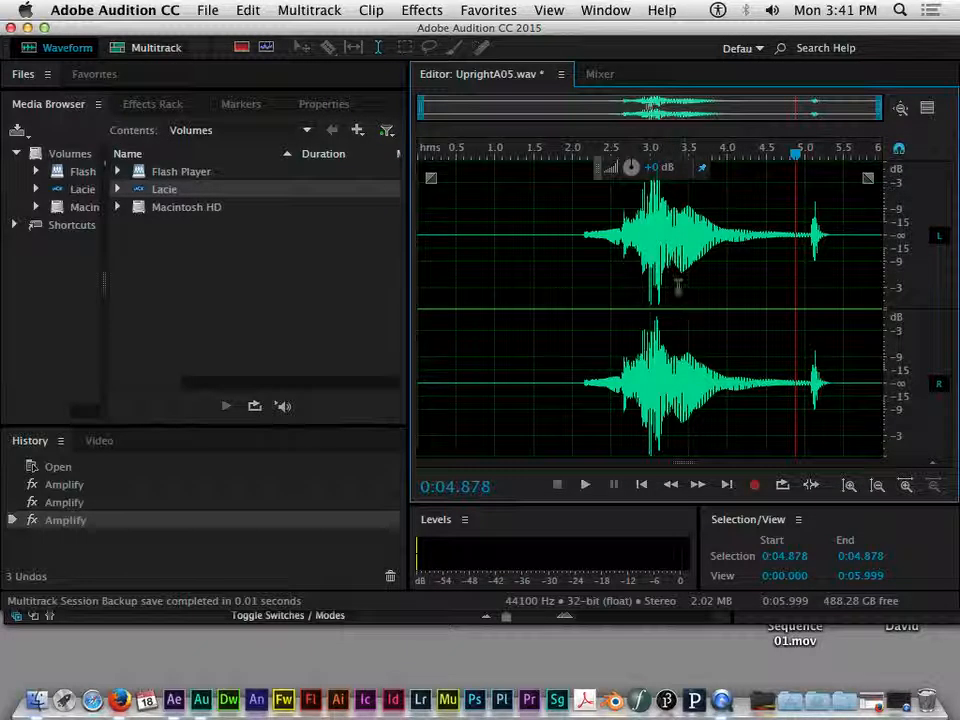
Step: Scrub the clip between about 0.7 s and 3.3 s, auditioning the loud hit near 2.8 s
click(497, 158)
drag(497, 158, 638, 168)
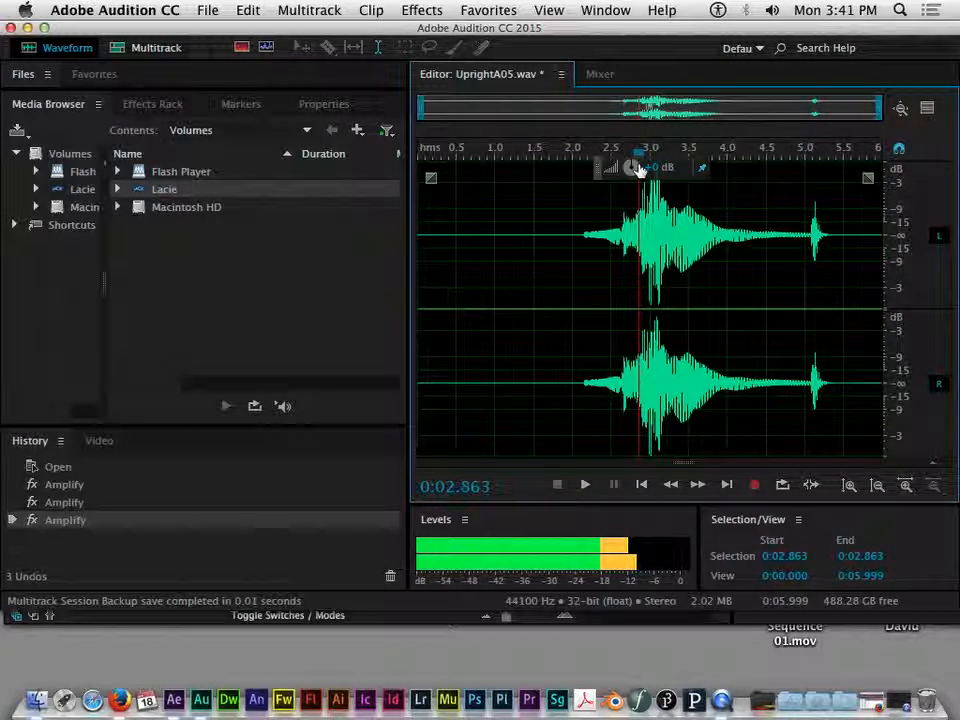
mouse_move(638, 168)
mouse_down()
mouse_move(626, 167)
mouse_move(653, 166)
mouse_move(619, 166)
mouse_up()
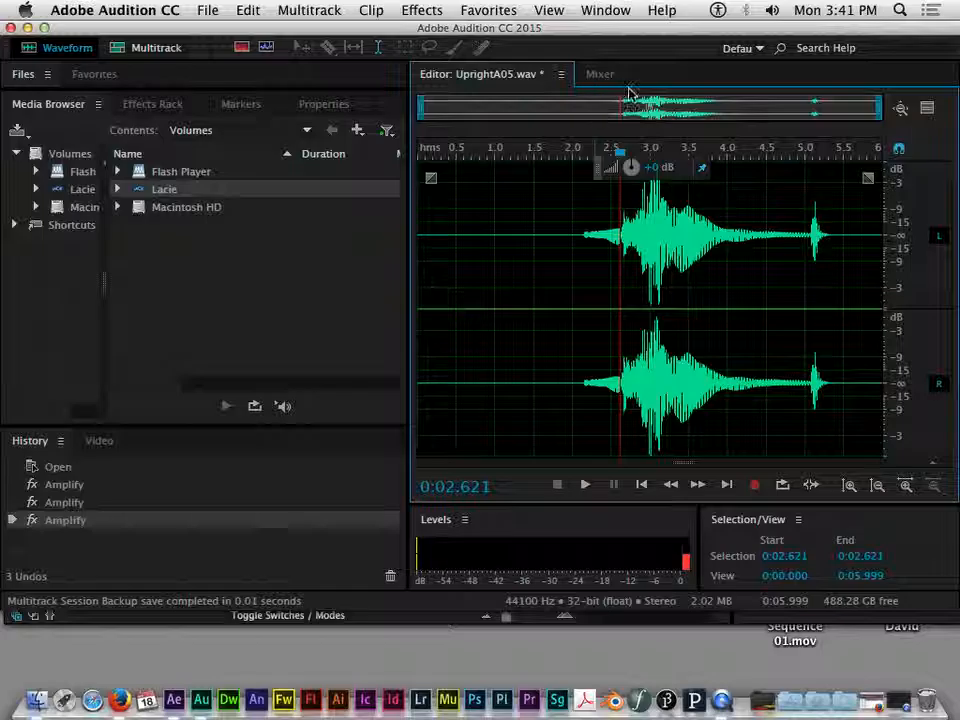
drag(459, 156, 628, 167)
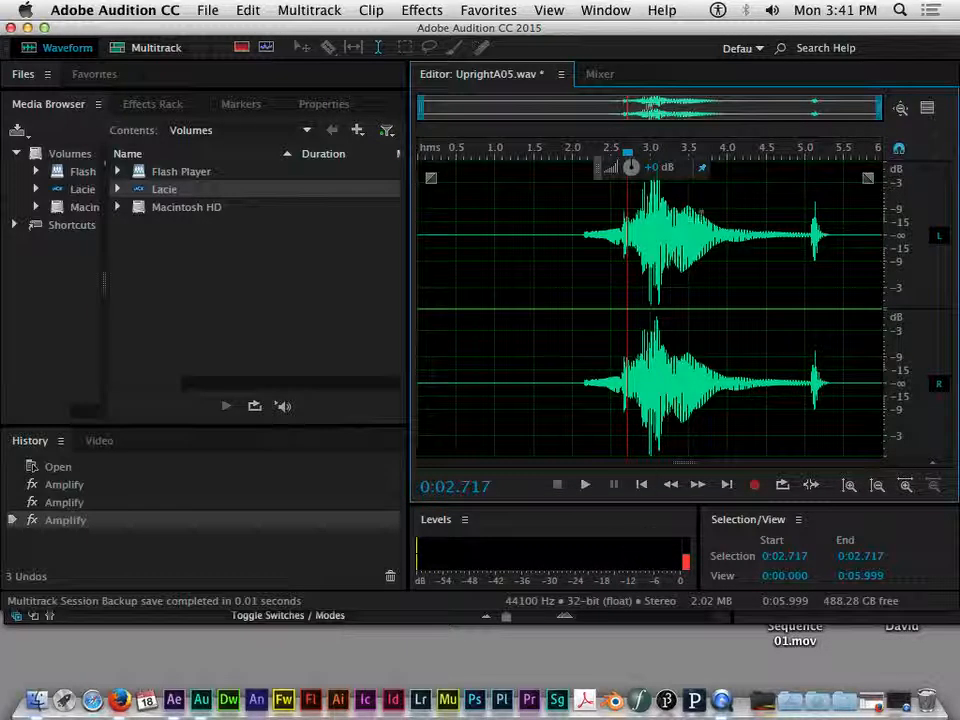
drag(626, 156, 727, 175)
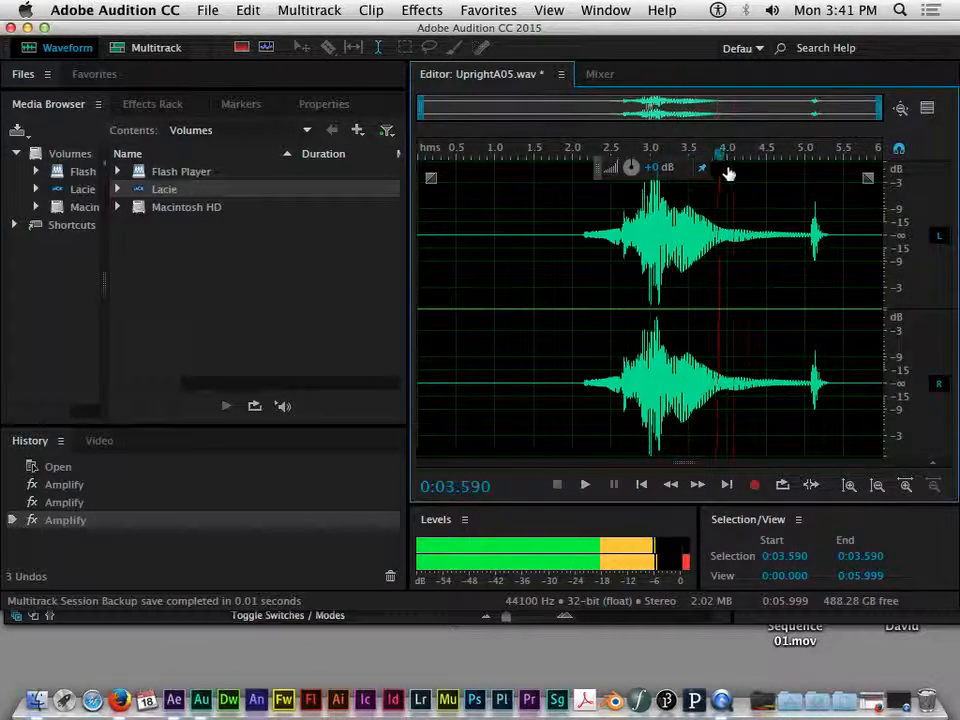
drag(803, 209, 641, 180)
Step: Apply the volume cut and play the quieter recording from about 1.5 s
click(660, 268)
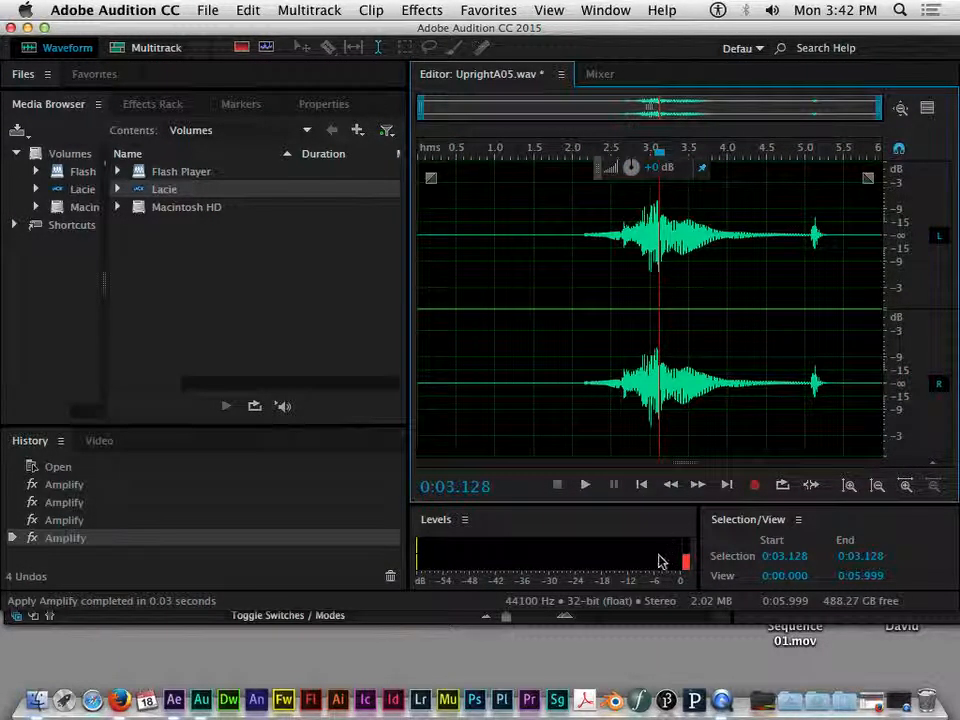
drag(547, 152, 527, 155)
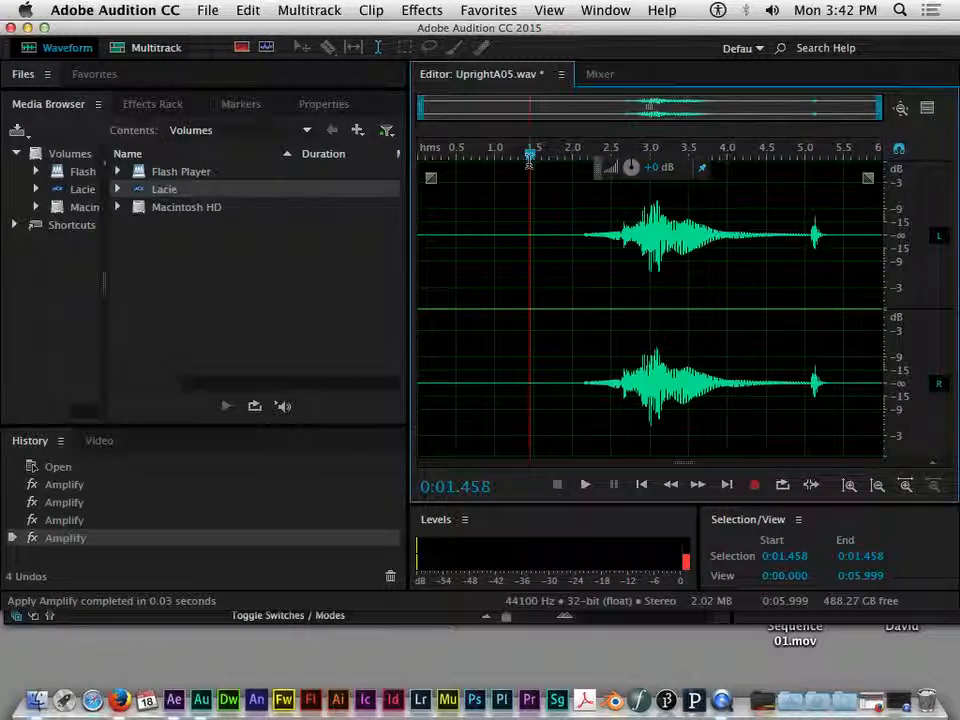
key(space)
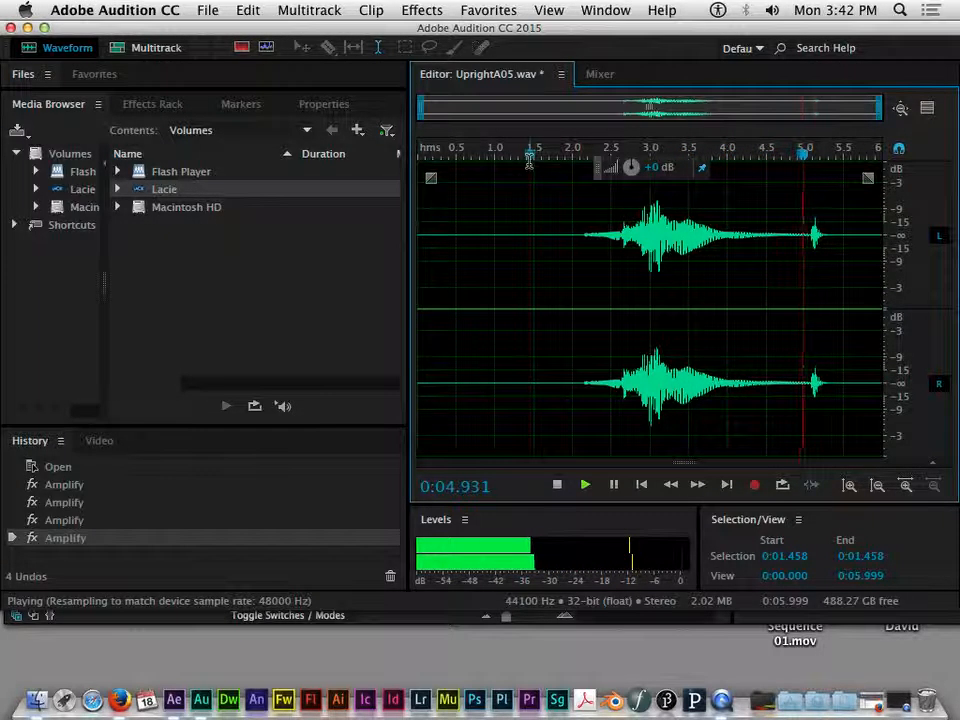
key(space)
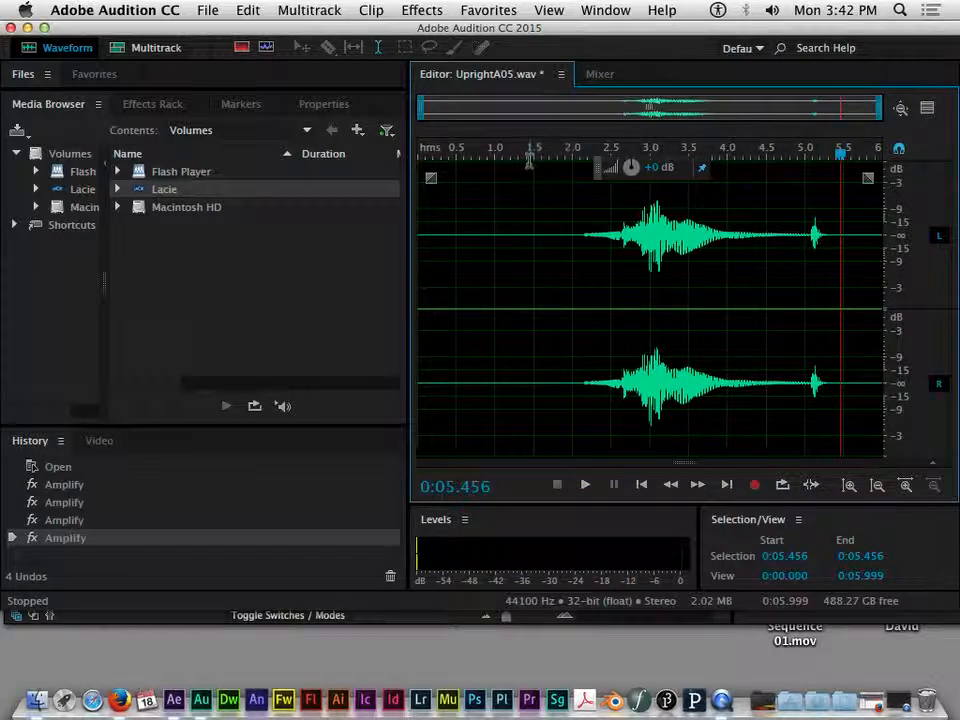
Step: Scrub the playhead around 1.9–2.06 s
drag(840, 165, 564, 165)
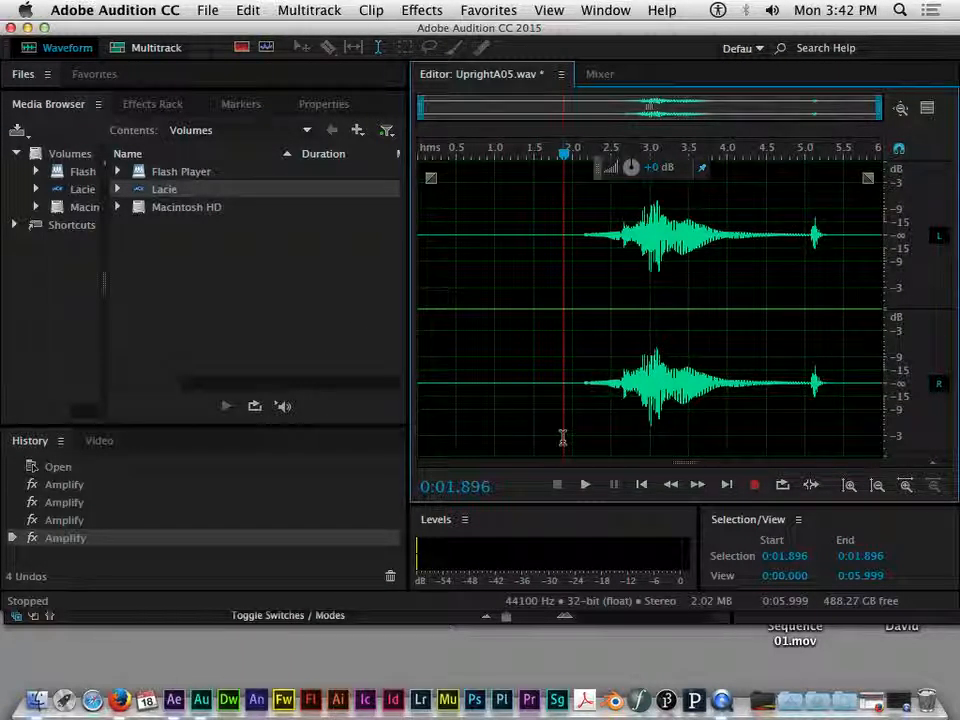
mouse_move(568, 156)
mouse_down()
mouse_move(536, 156)
mouse_move(596, 163)
mouse_move(578, 163)
mouse_up()
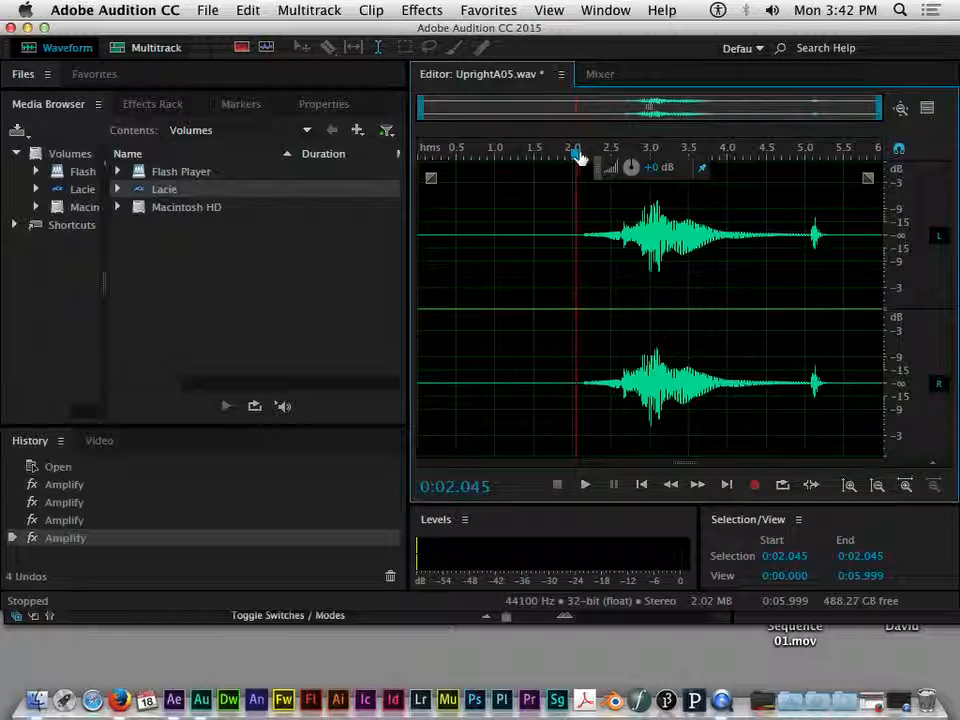
drag(577, 156, 737, 222)
Step: Select the audio from 2.0 s to about 4.69 s and cut it
drag(525, 204, 781, 243)
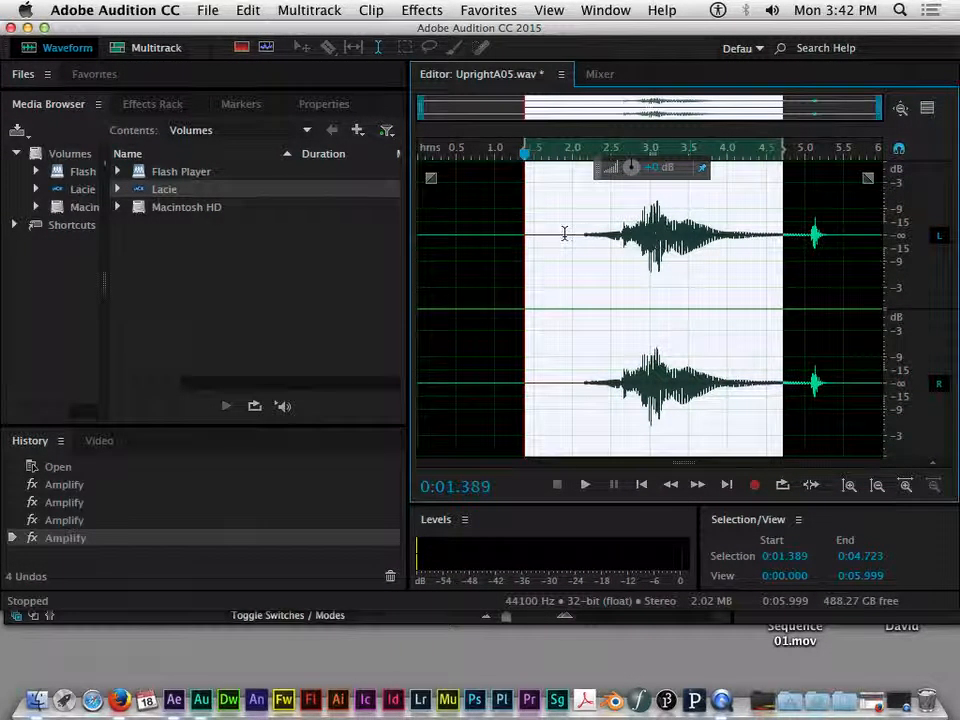
click(565, 233)
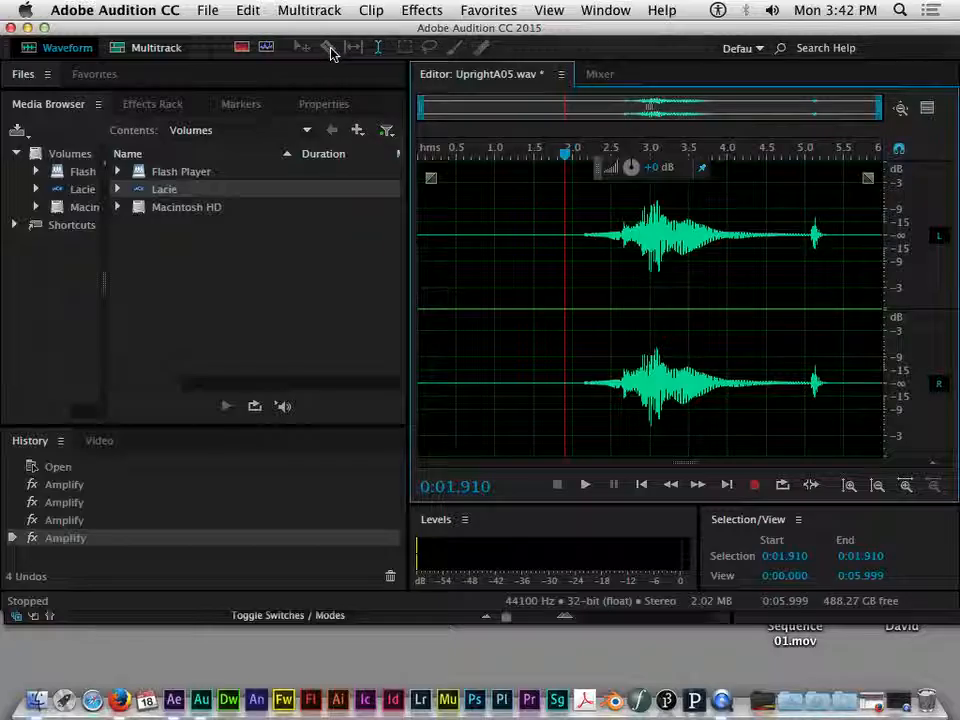
drag(570, 229, 823, 248)
click(827, 246)
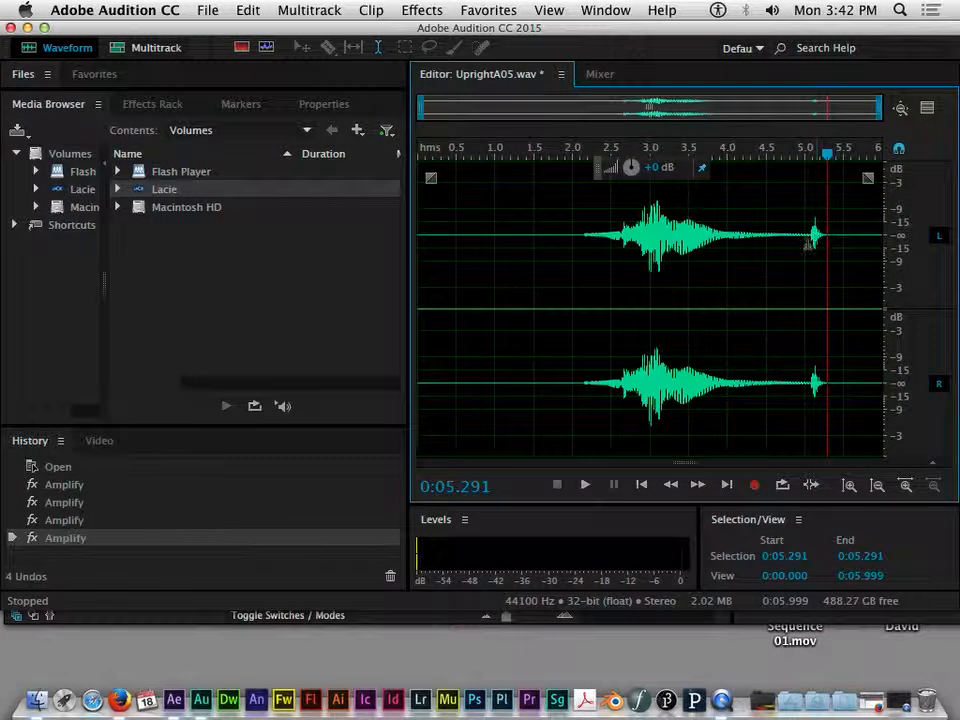
drag(582, 232, 822, 243)
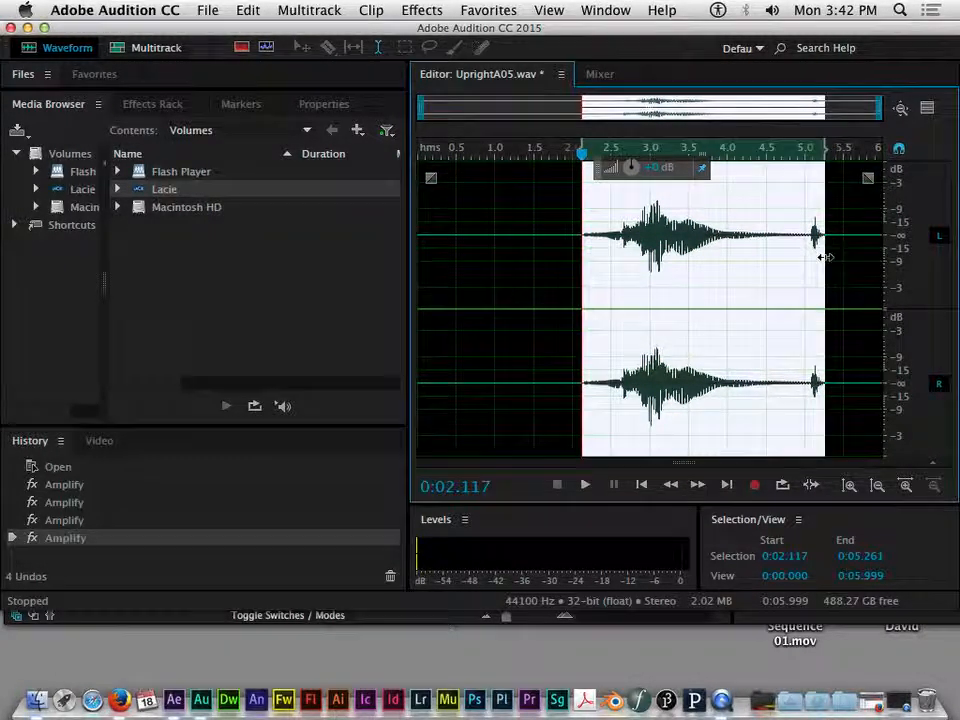
drag(568, 246, 822, 248)
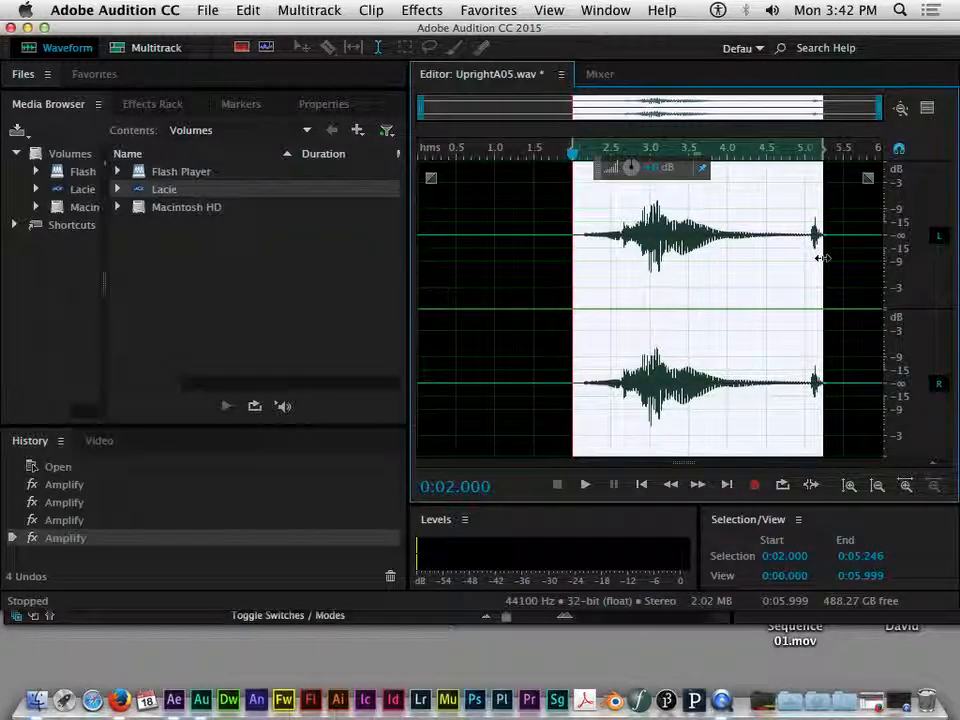
click(248, 10)
click(254, 176)
Step: Undo the cut to restore the full recording and zoom back out
scroll(604, 272, up, 6)
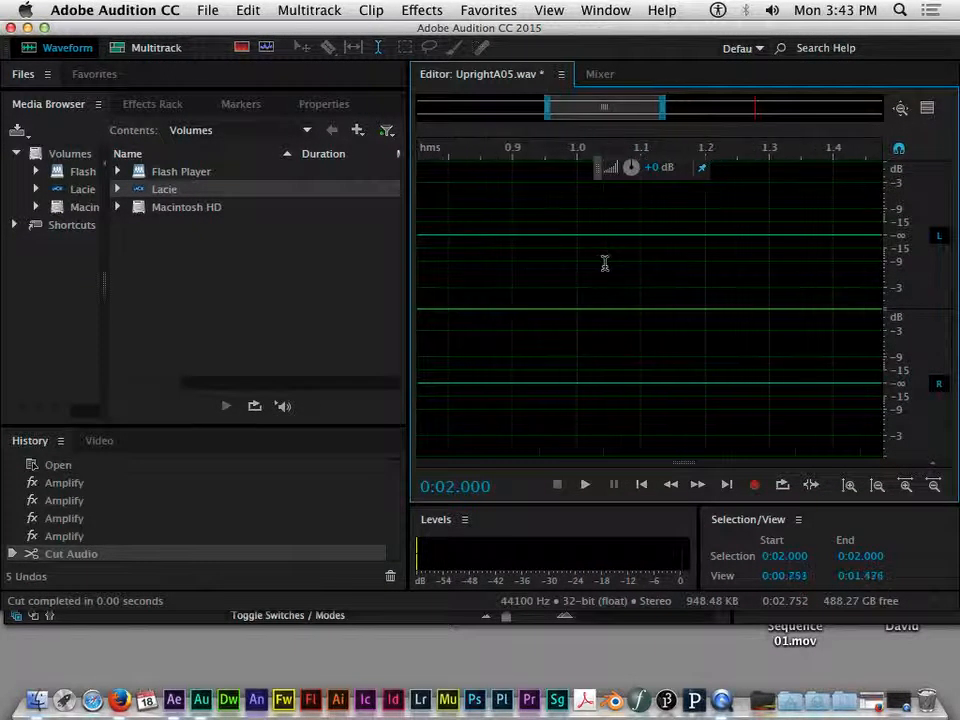
scroll(604, 263, right, 10)
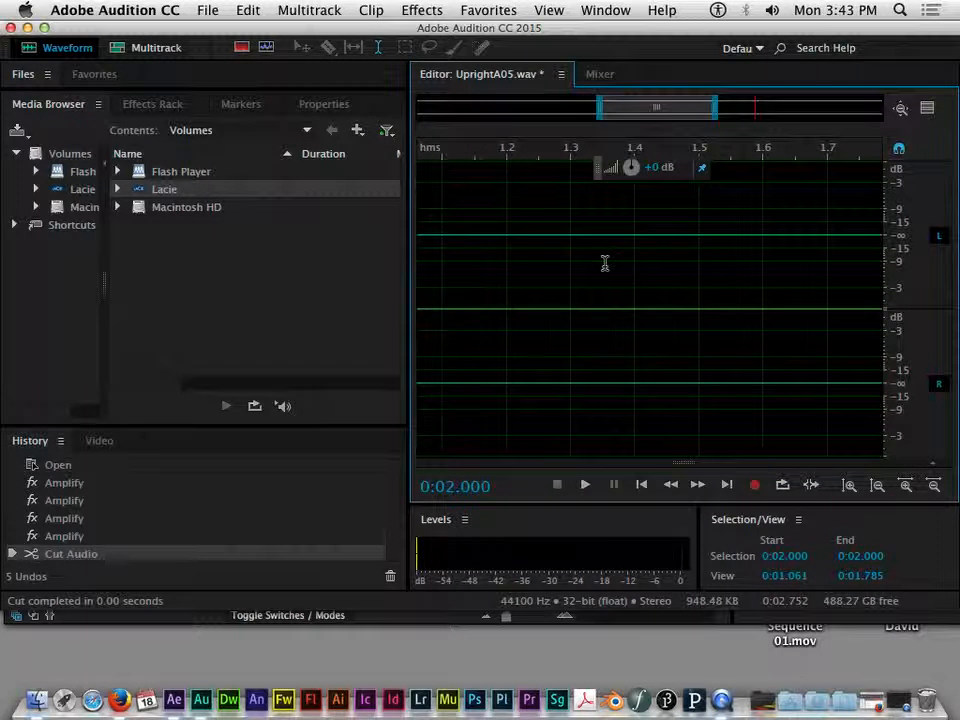
key(super+z)
scroll(698, 260, right, 5)
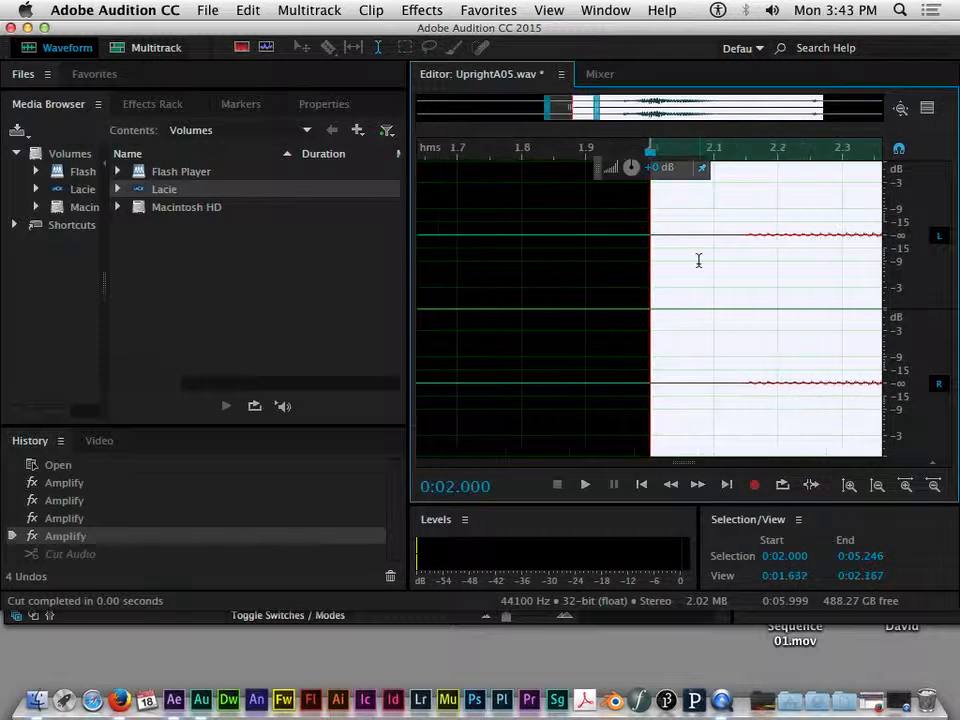
scroll(692, 259, down, 8)
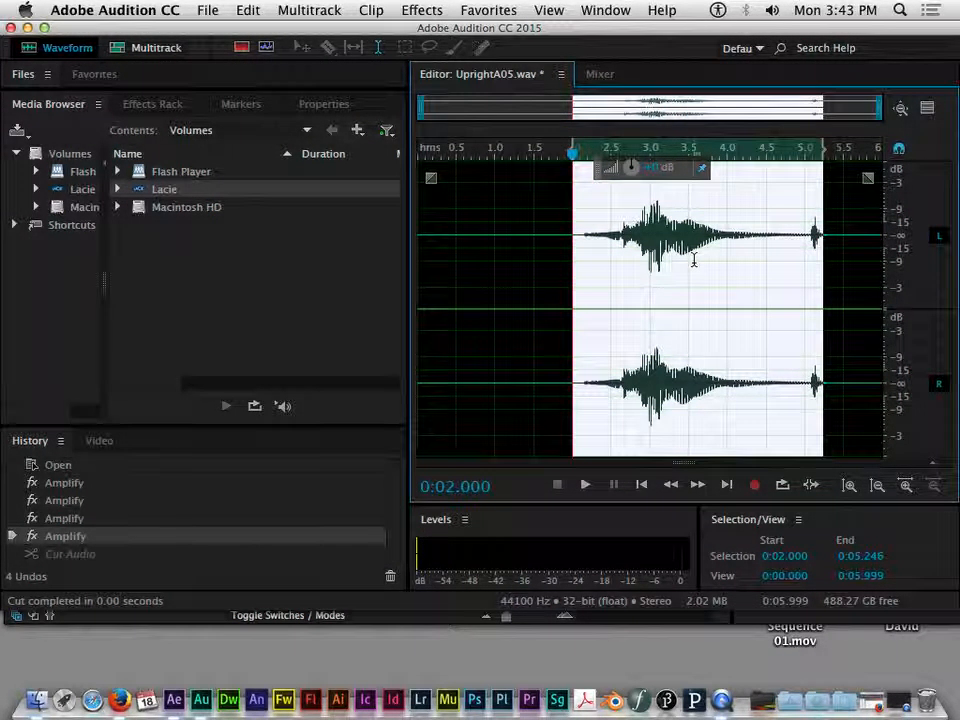
Step: Place the playhead where sound begins and select the silent opening from 0 to 2.159 s
click(540, 199)
drag(545, 155, 587, 160)
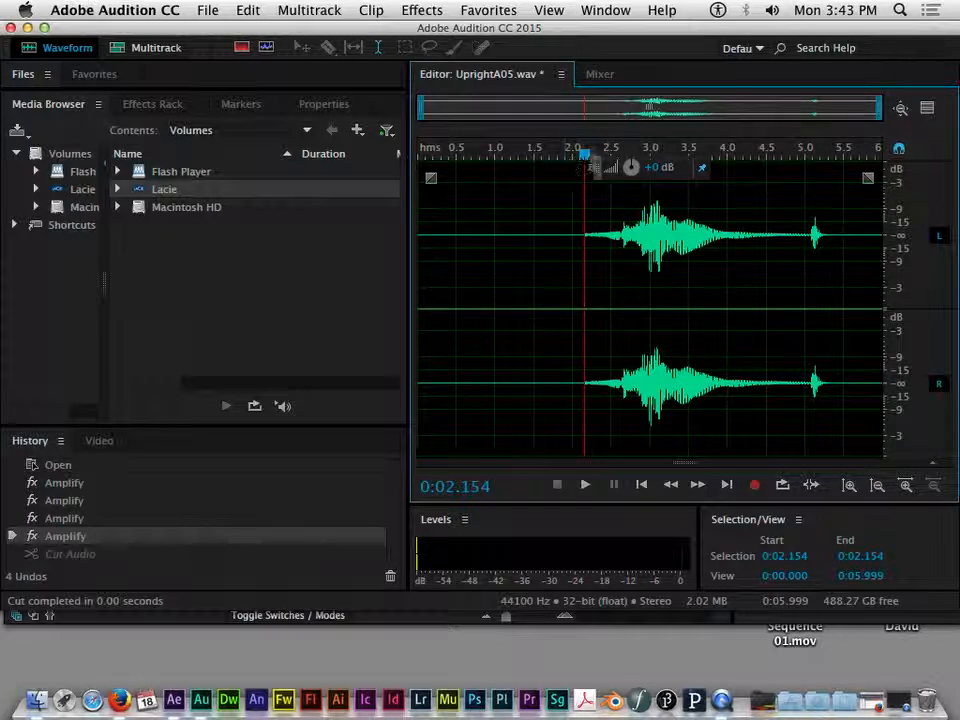
drag(586, 200, 419, 200)
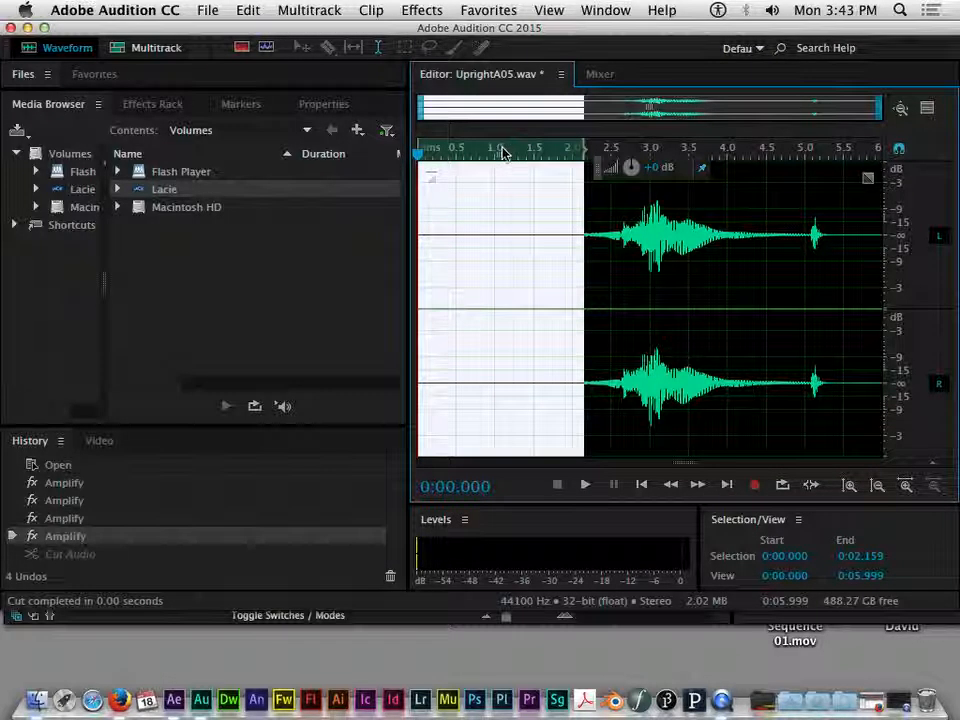
Step: Cut the leading 0–2.159 s silence, then cut the tail from 3.153 s to the end
click(248, 10)
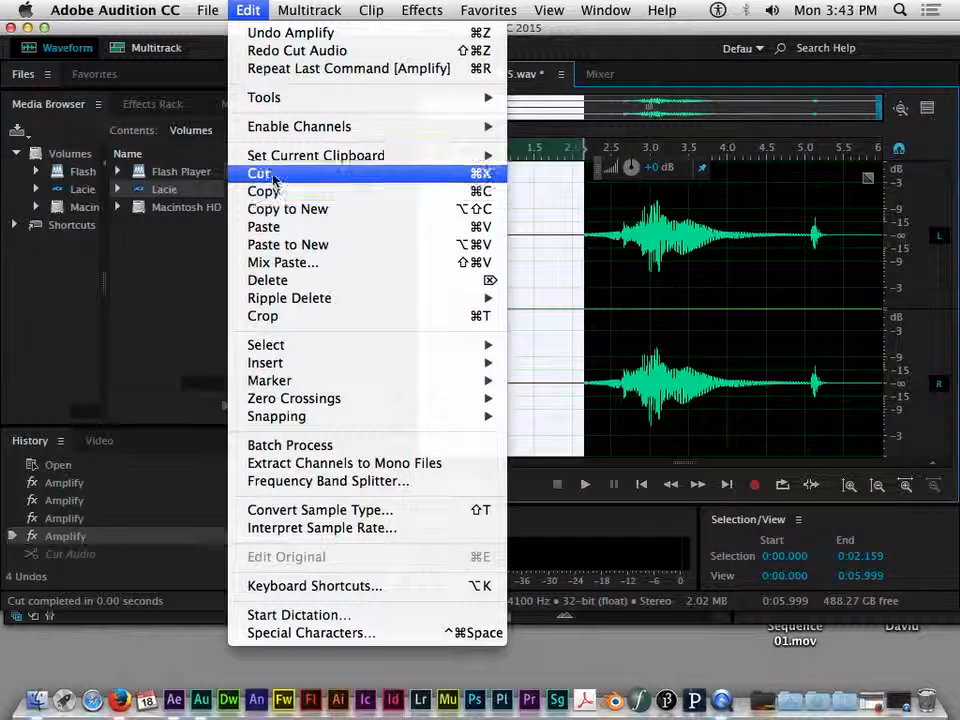
click(268, 173)
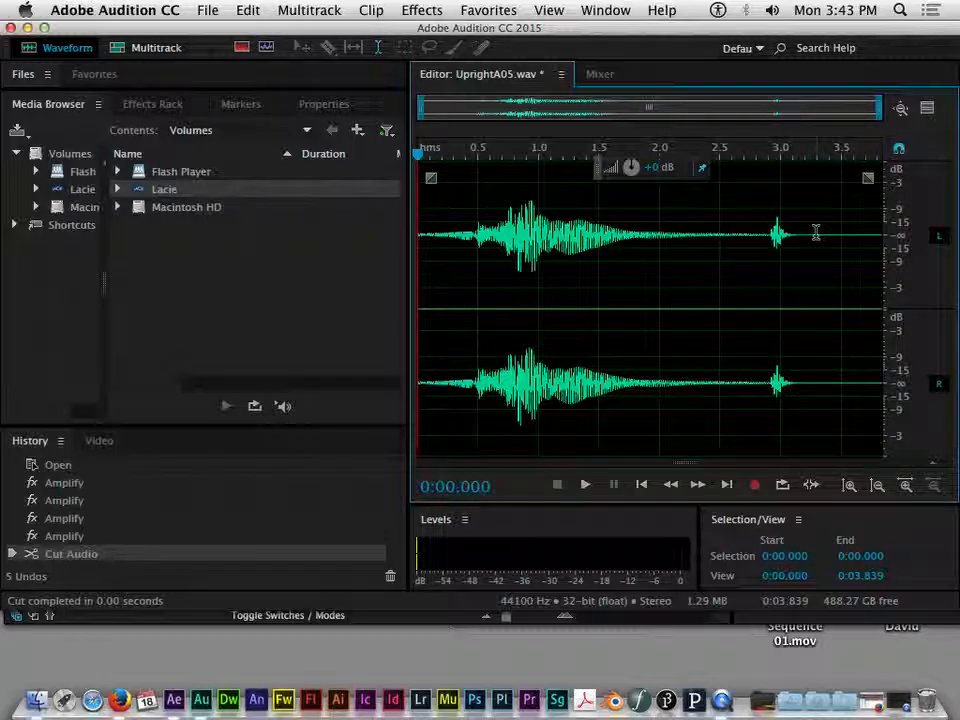
mouse_move(790, 155)
mouse_down()
mouse_move(837, 157)
mouse_move(797, 166)
mouse_up()
drag(796, 219, 892, 226)
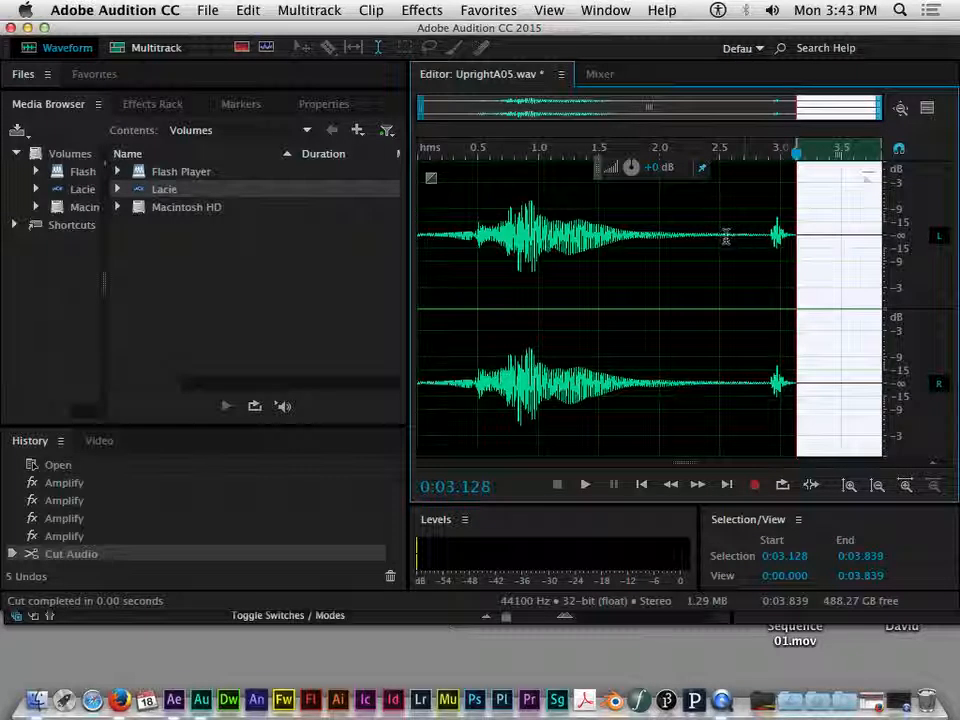
click(808, 195)
drag(799, 201, 918, 217)
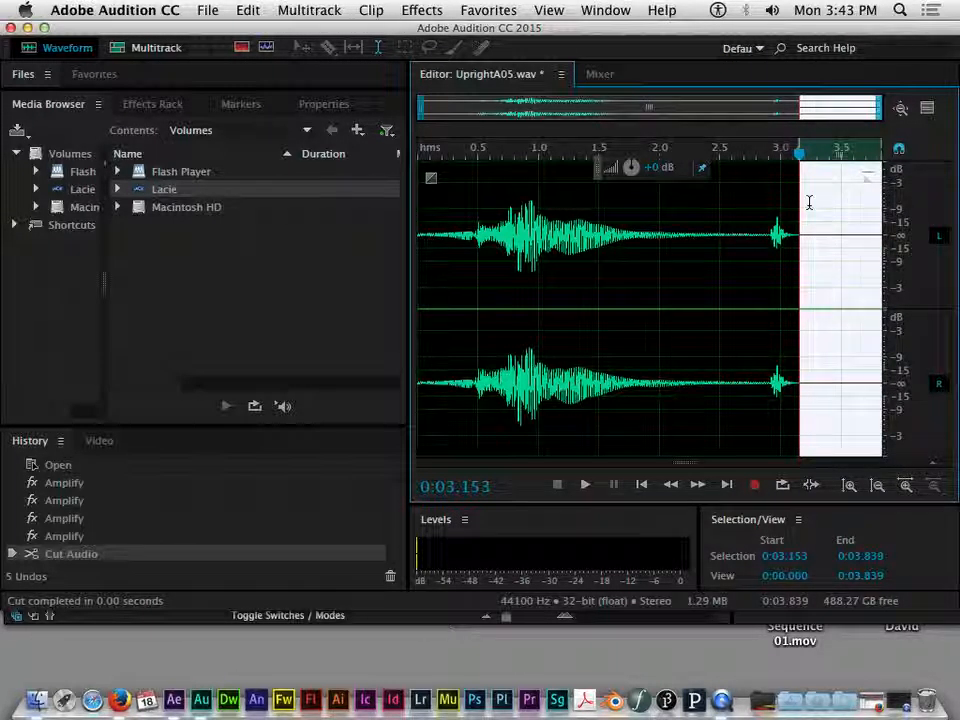
click(247, 11)
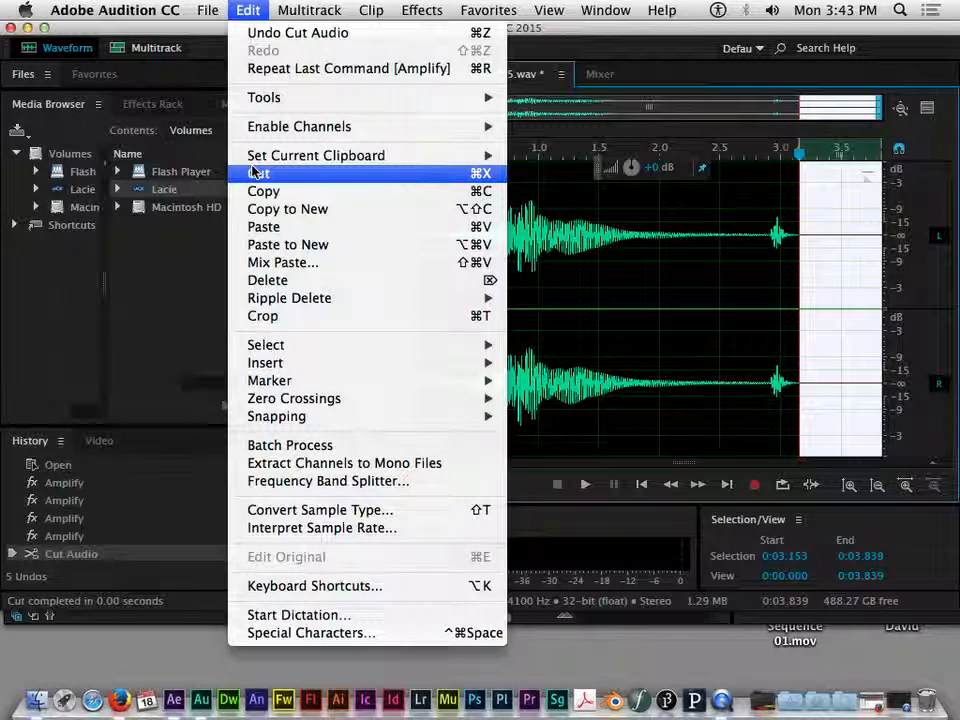
click(253, 173)
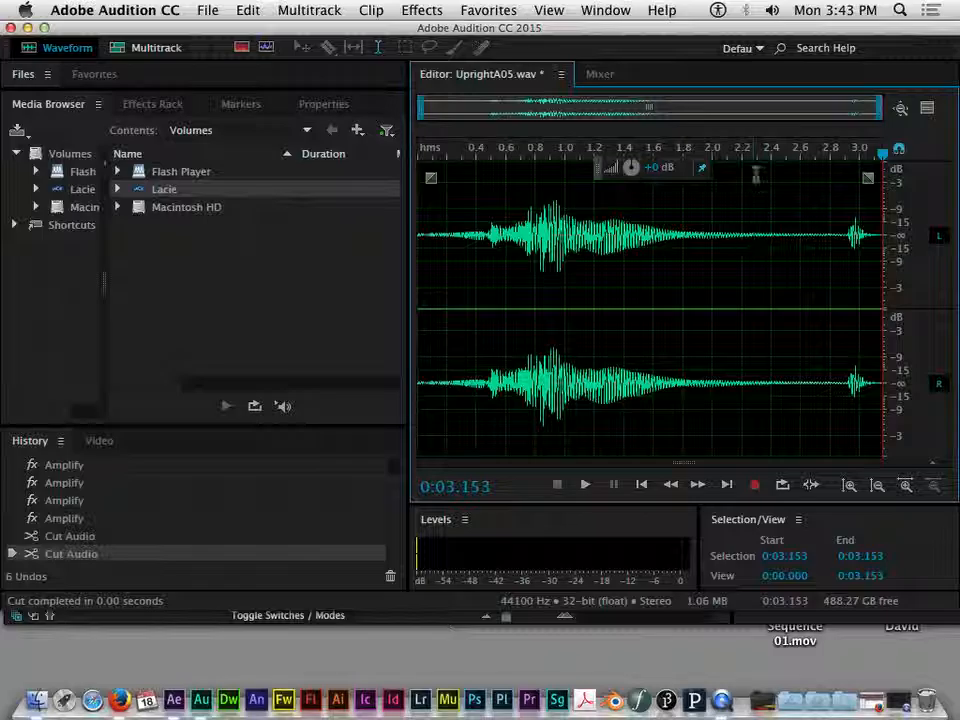
Step: Scrub the trimmed clip from 0.959 s to about 1.737 s and bring up the Effects Rack
click(559, 148)
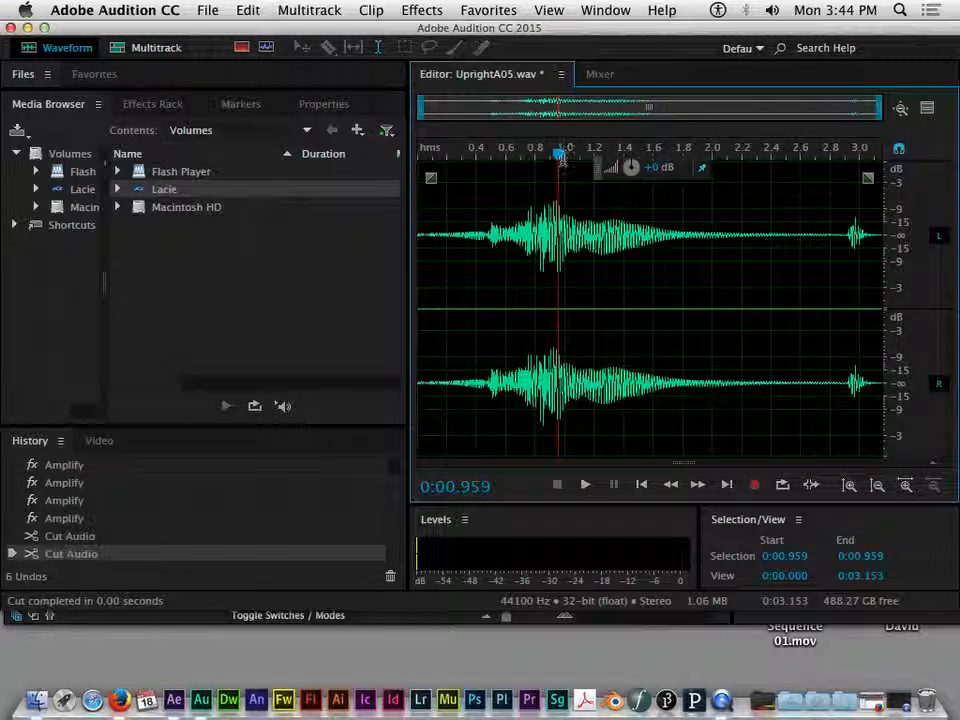
drag(559, 164, 675, 158)
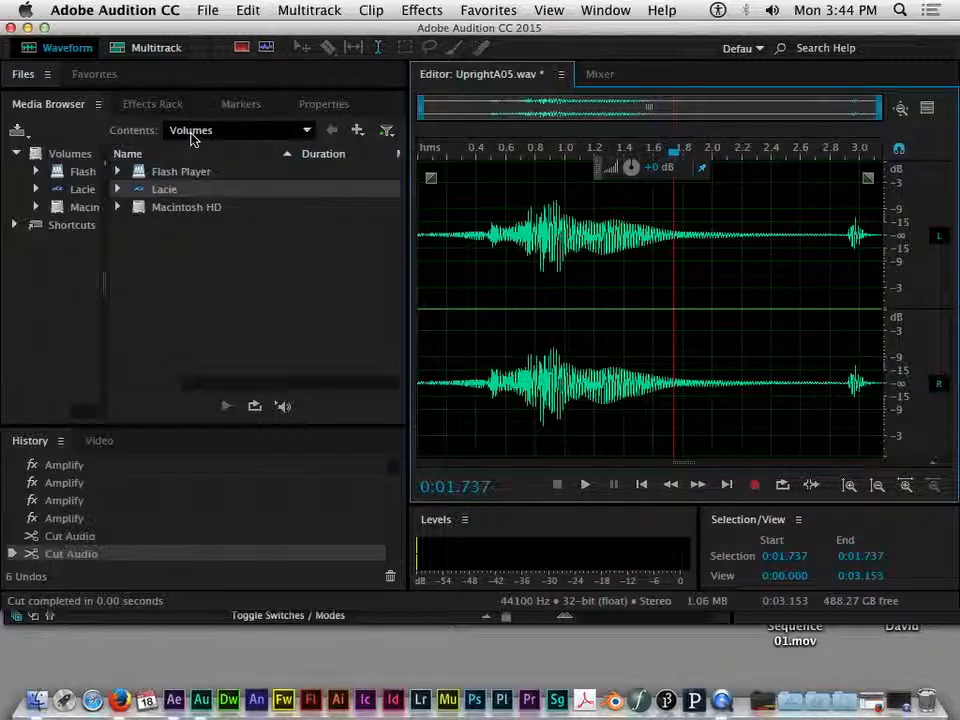
click(150, 104)
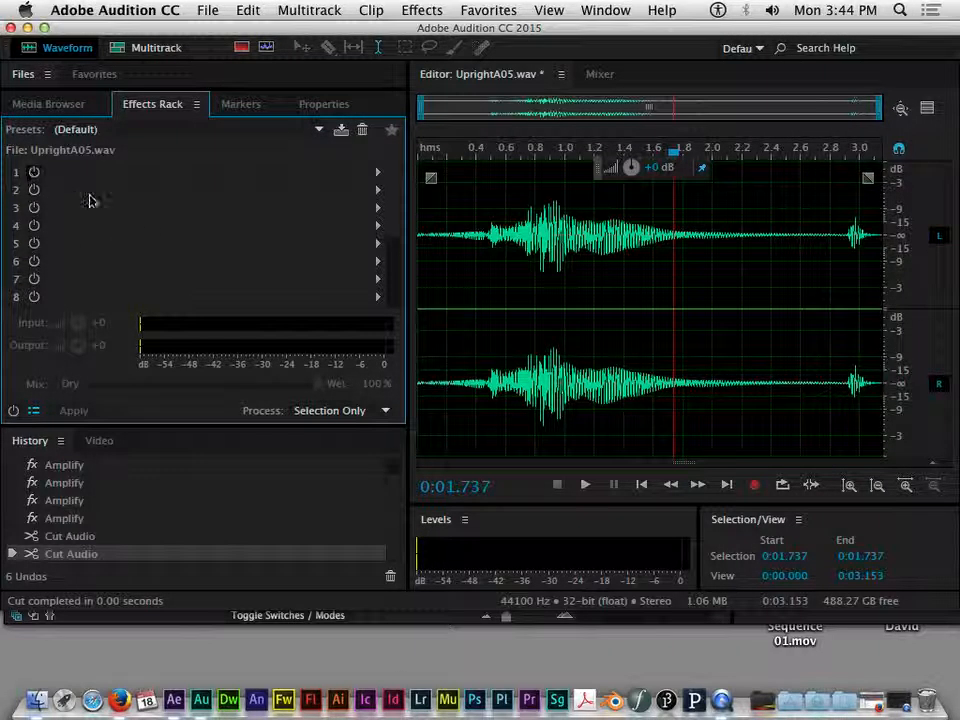
Step: Put Special > Guitar Suite into slot 1 of UprightA05.wav's Effects Rack
drag(398, 228, 402, 300)
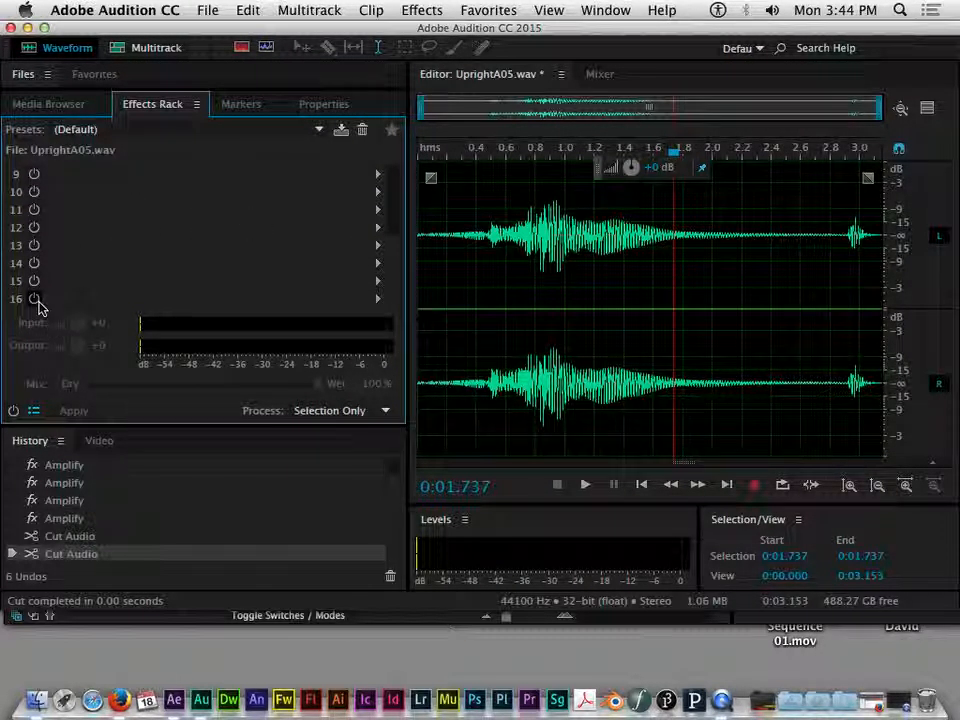
scroll(381, 204, up, 5)
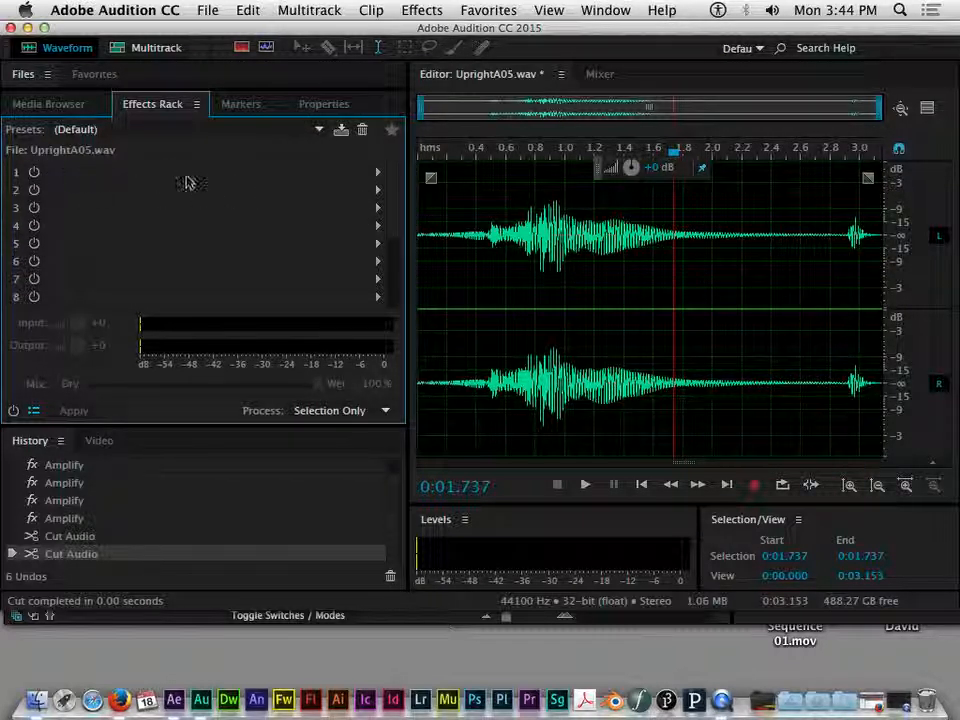
click(33, 174)
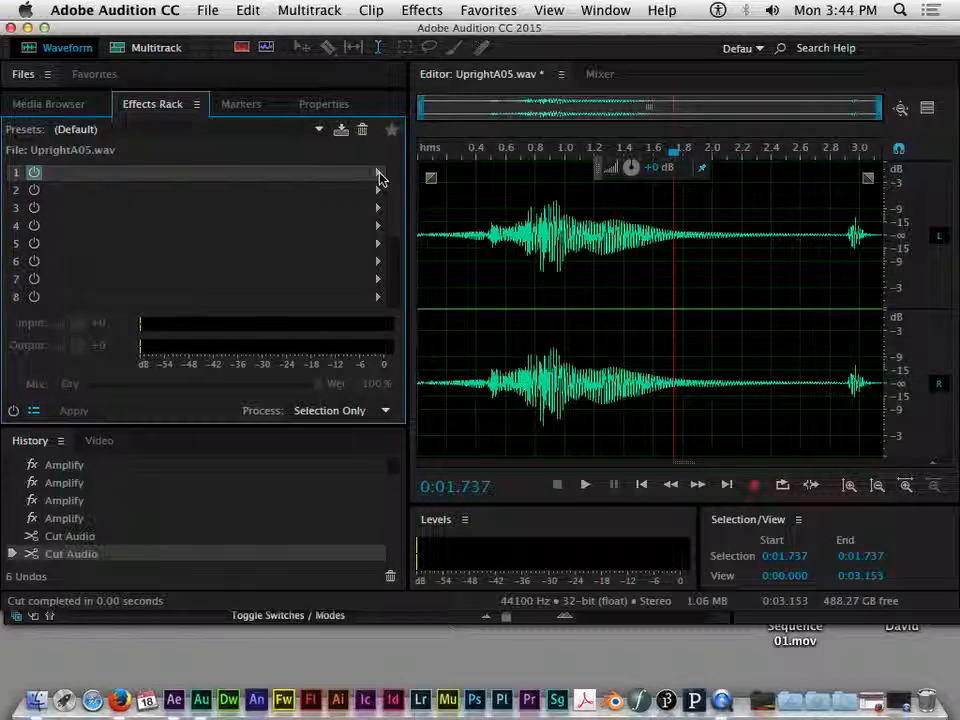
click(378, 176)
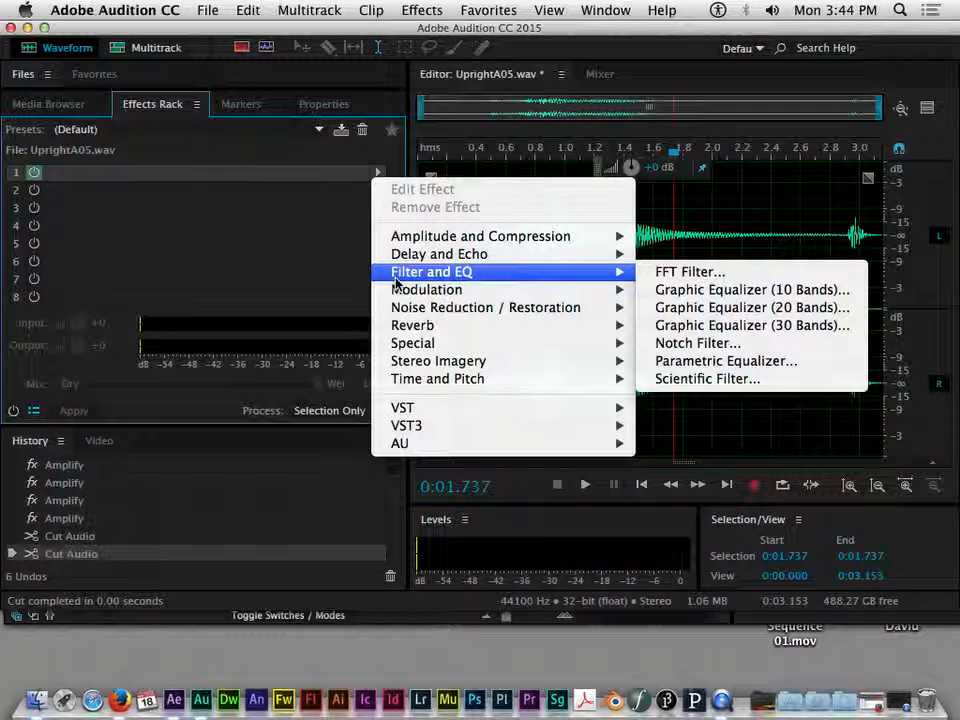
mouse_move(401, 314)
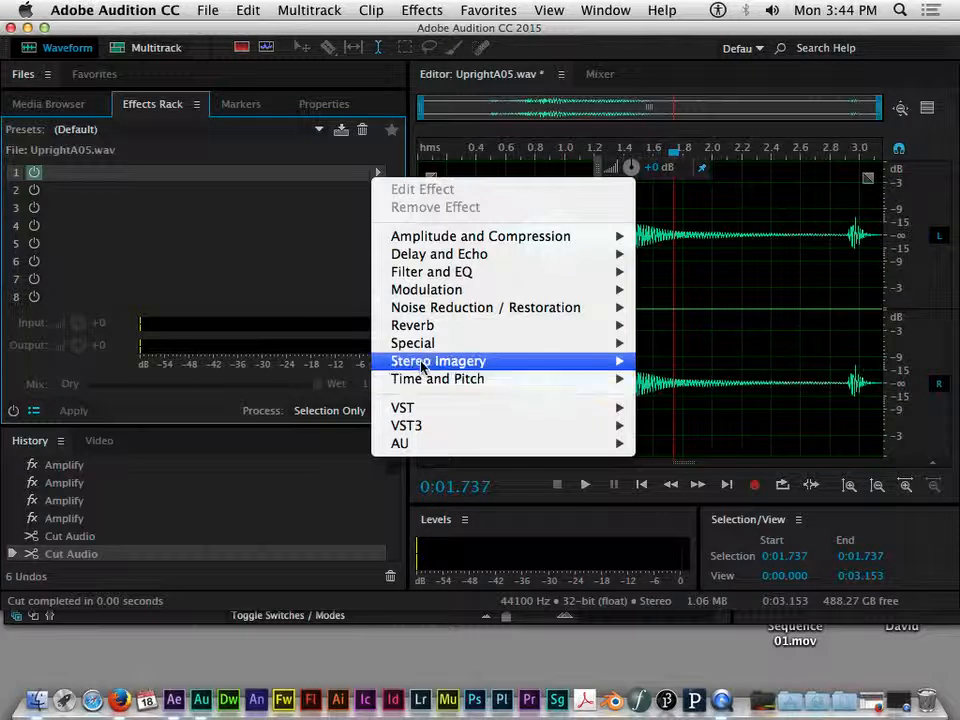
mouse_move(423, 365)
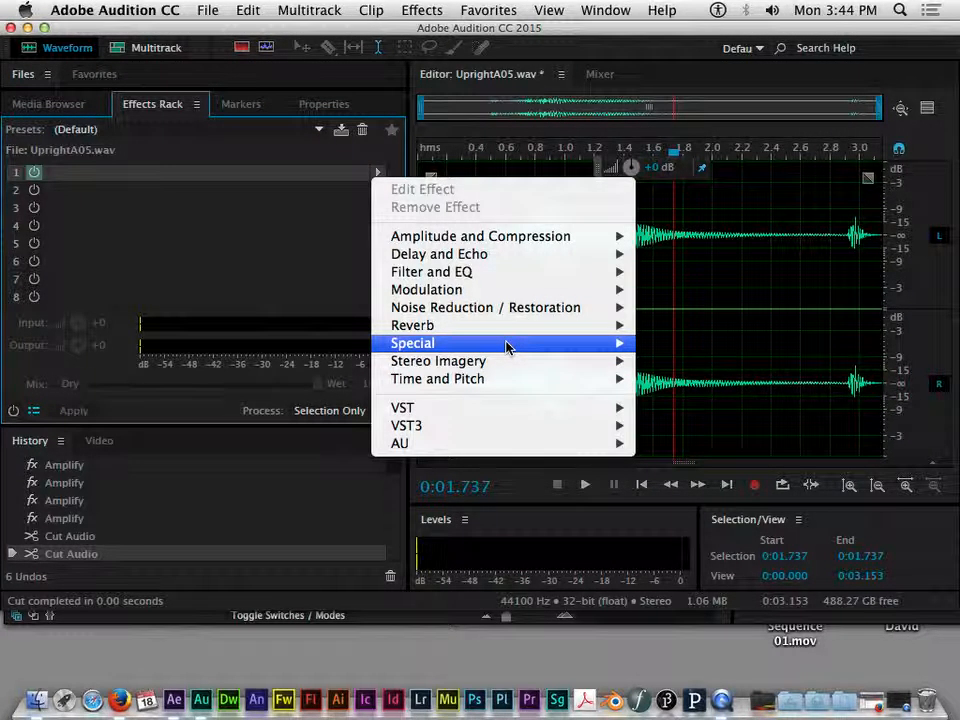
mouse_move(488, 380)
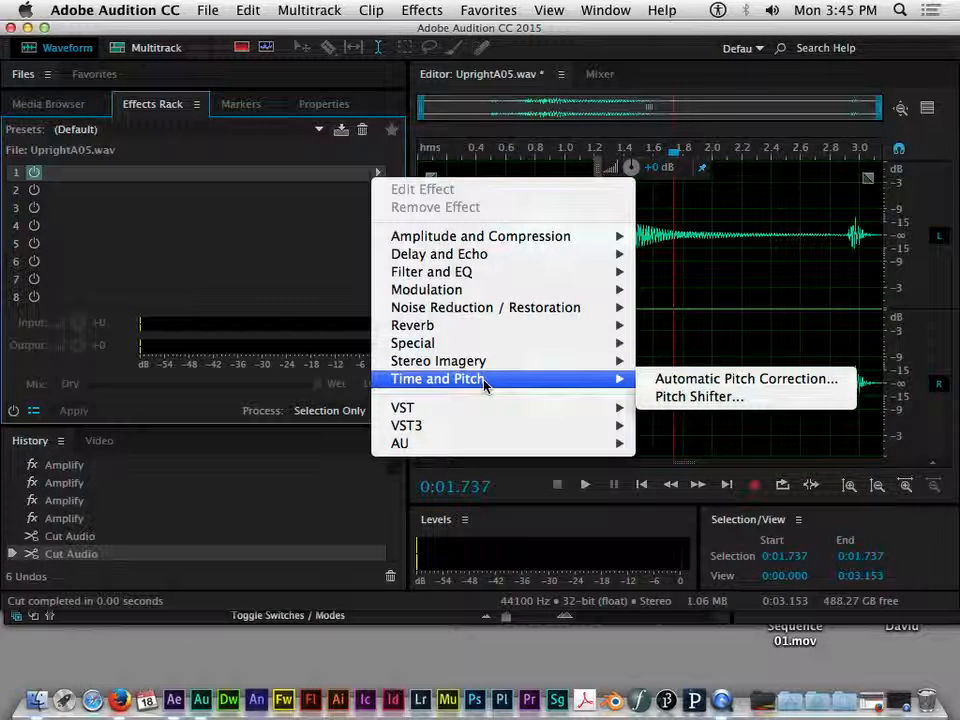
mouse_move(469, 345)
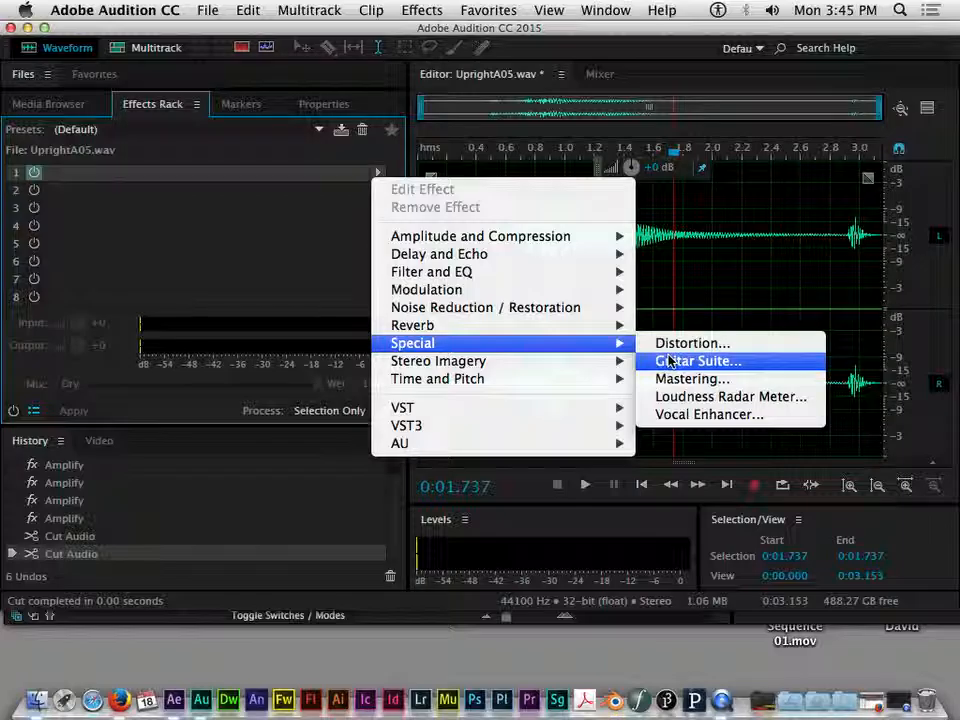
mouse_move(490, 308)
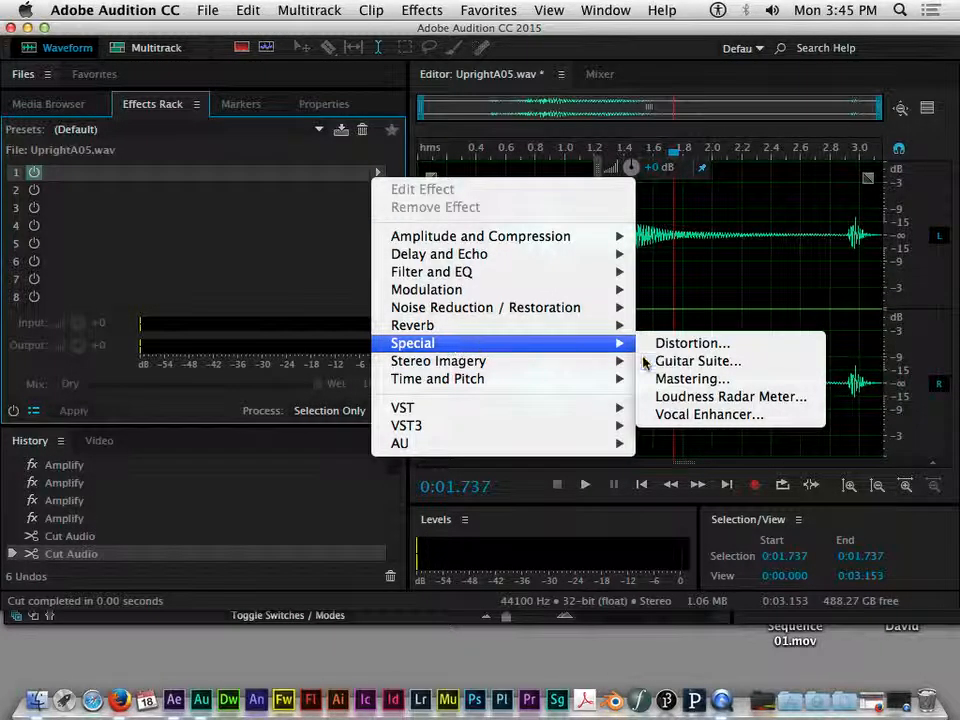
click(698, 361)
Step: Load Guitar Suite's Metal Screamer preset, moving its settings window out of the way
drag(430, 135, 548, 210)
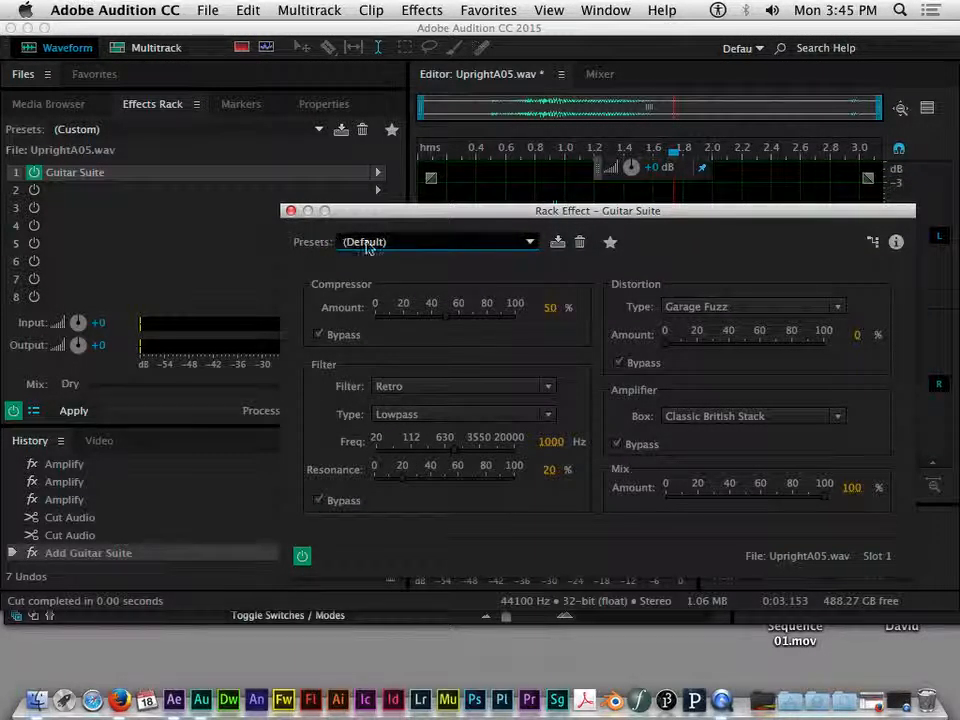
click(490, 248)
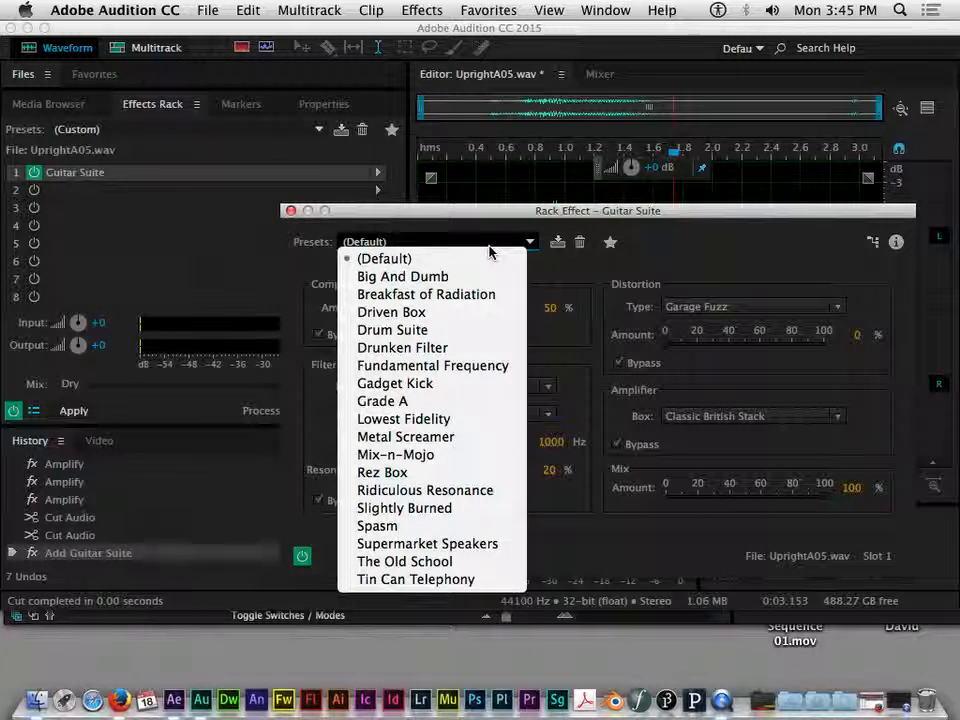
click(408, 440)
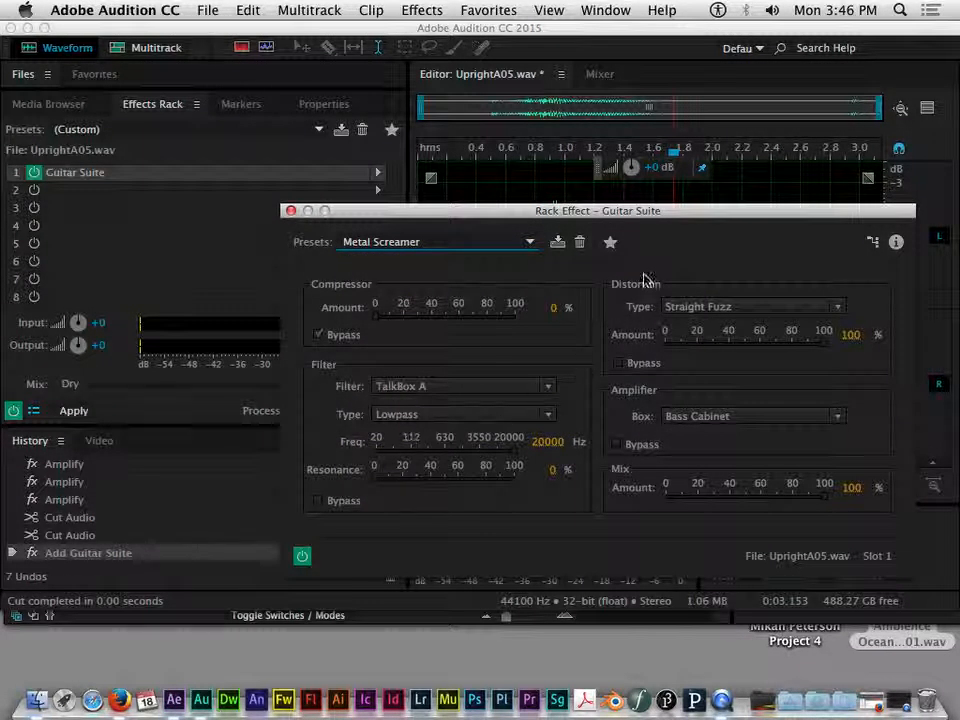
drag(649, 211, 589, 135)
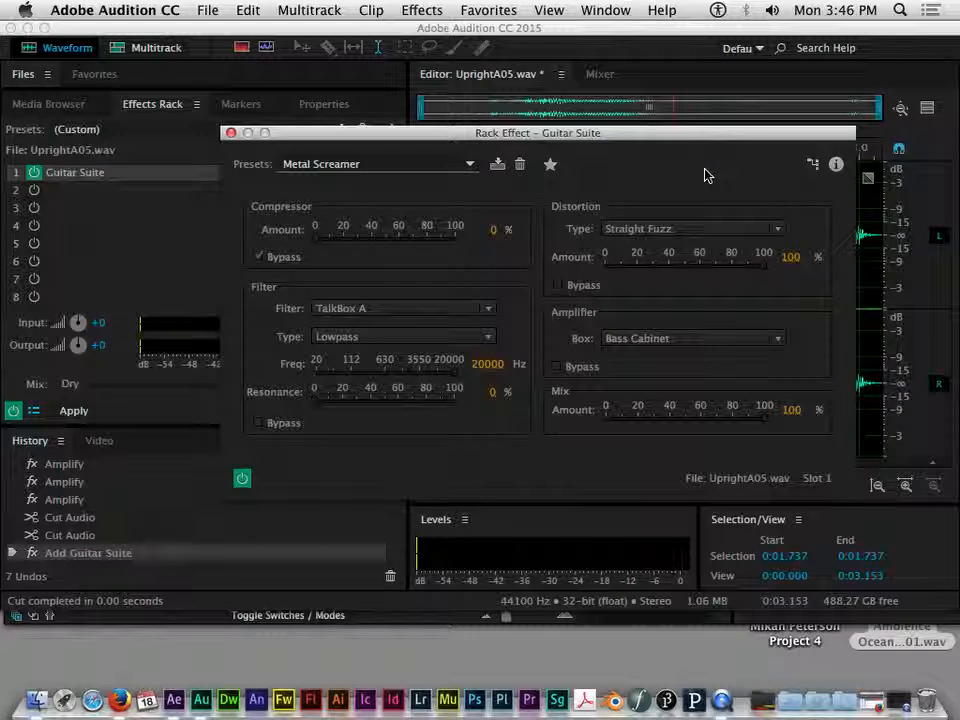
drag(636, 142, 563, 438)
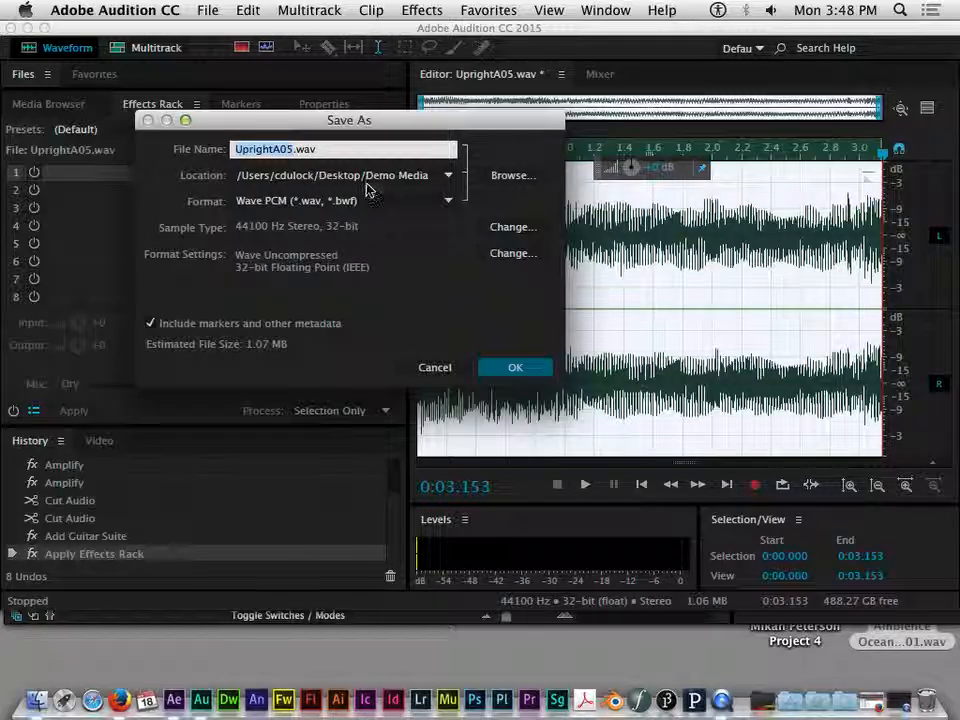
Step: Save UprightA05.wav over the existing Demo Media copy, confirming the overwrite
drag(345, 121, 365, 105)
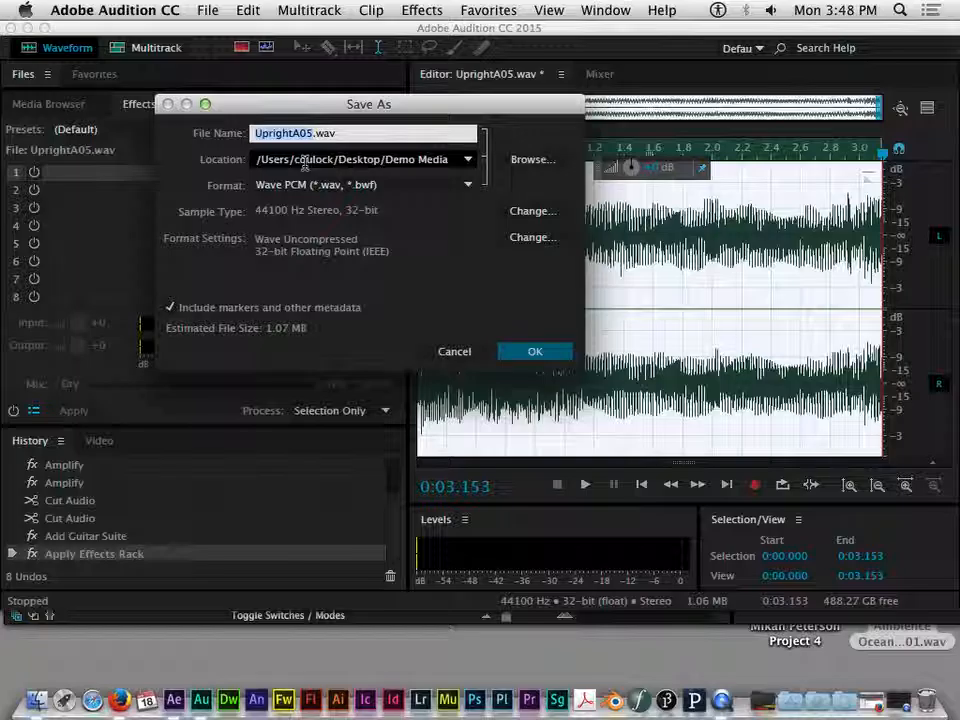
click(325, 160)
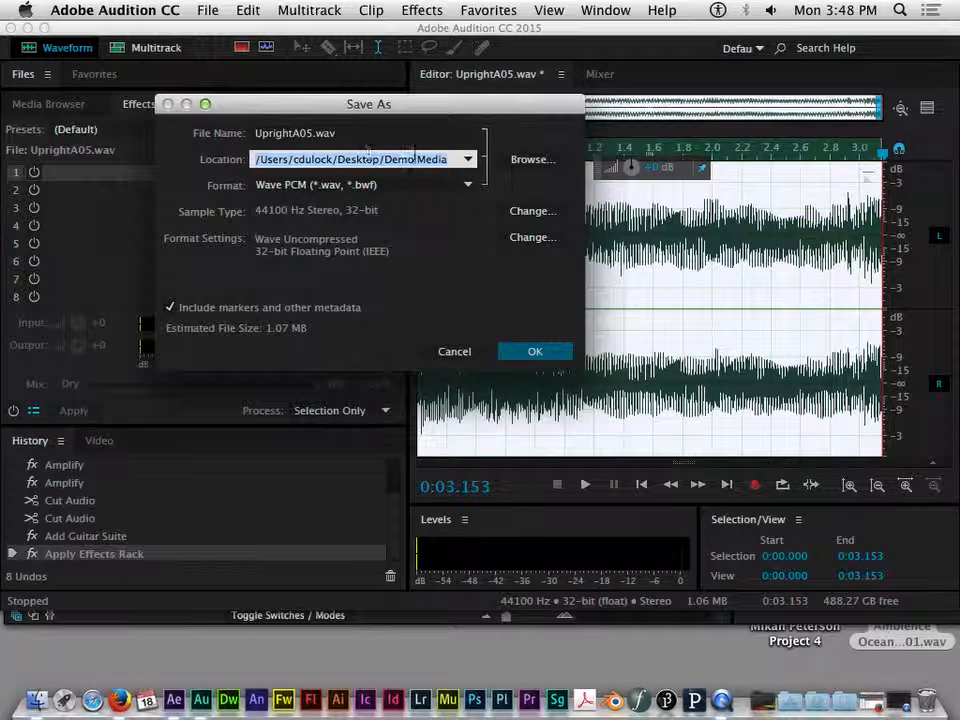
click(523, 358)
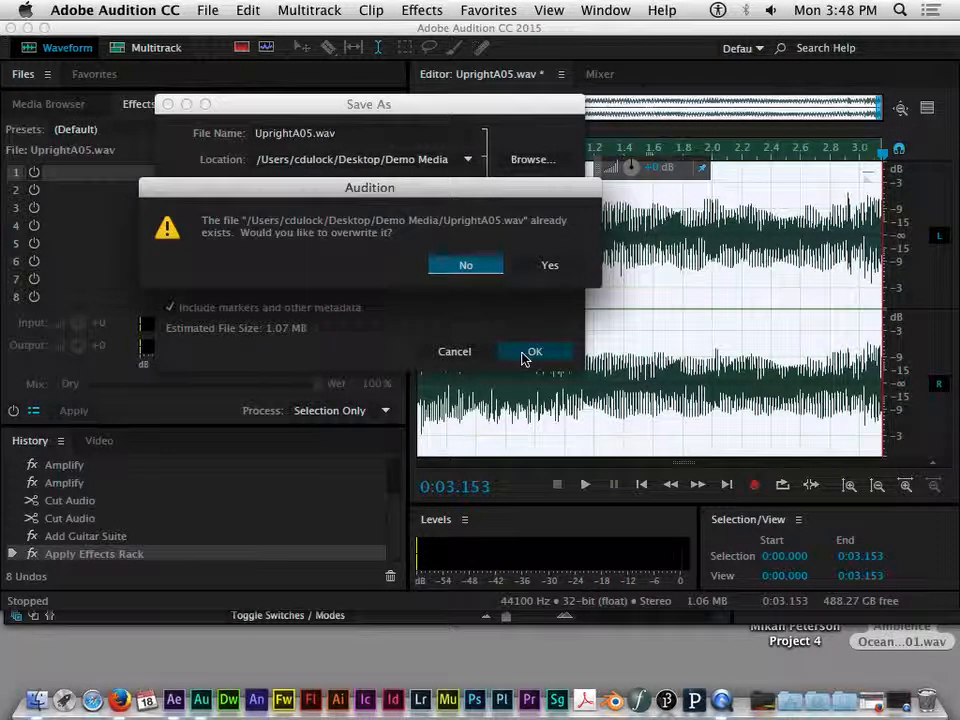
click(548, 265)
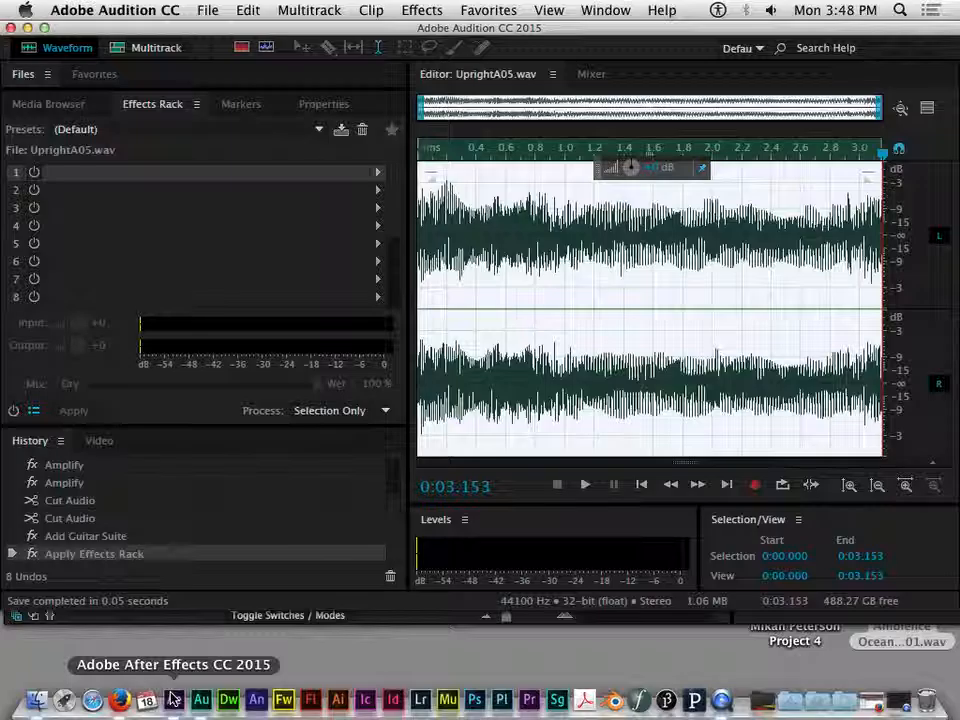
click(174, 700)
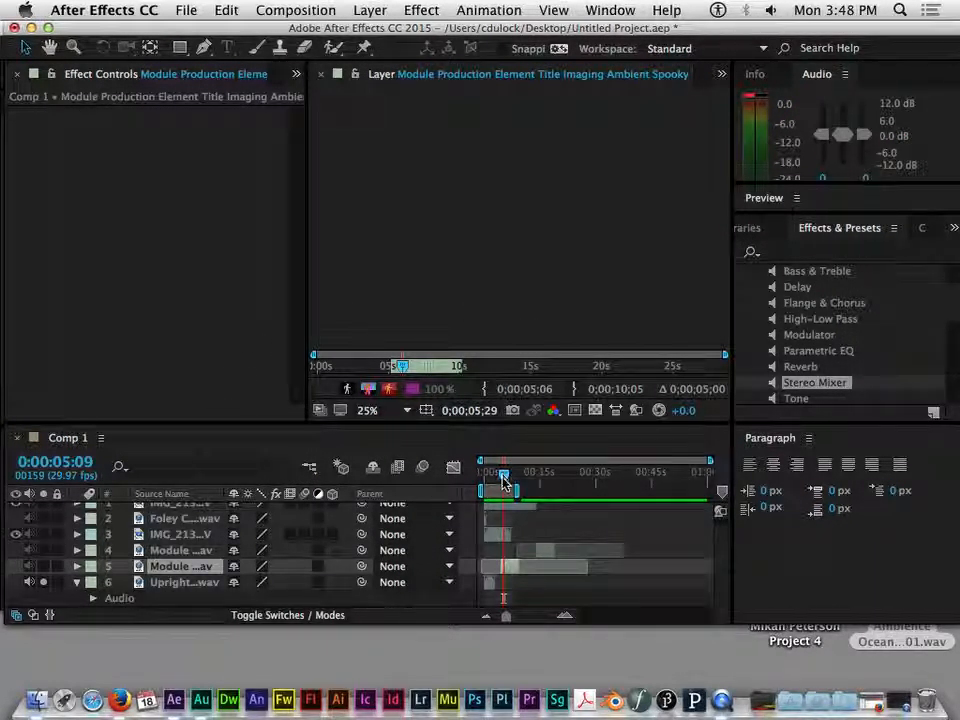
Step: Select the UprightA05.wav layer, close the Layer panel and preview Comp 1 from 0:00
click(180, 582)
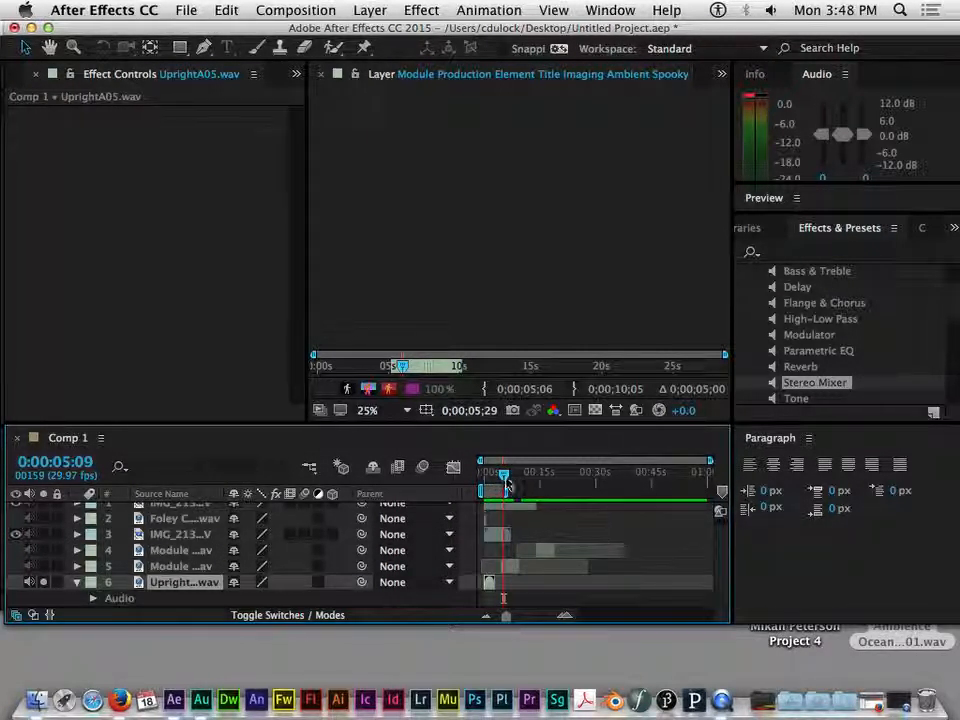
drag(505, 478, 481, 478)
key(space)
key(space)
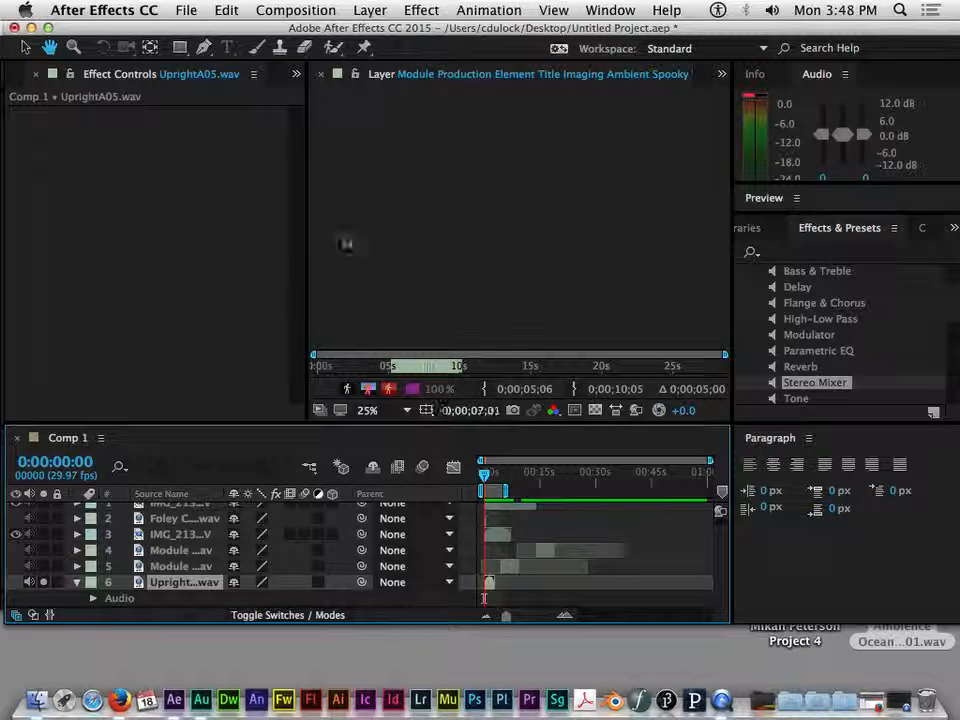
click(322, 76)
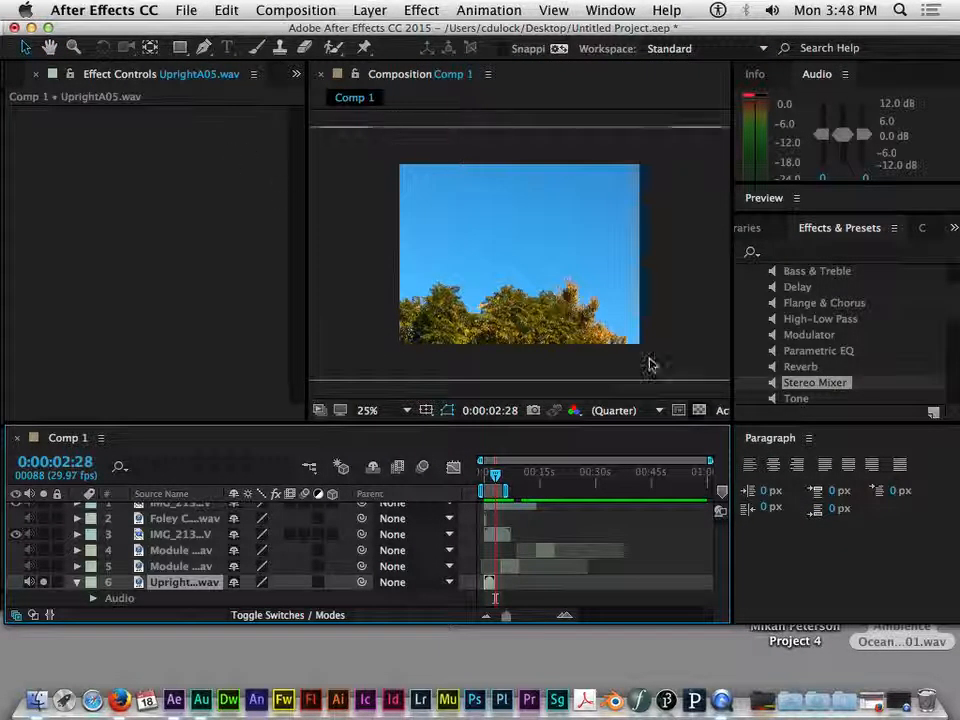
drag(491, 477, 484, 478)
key(space)
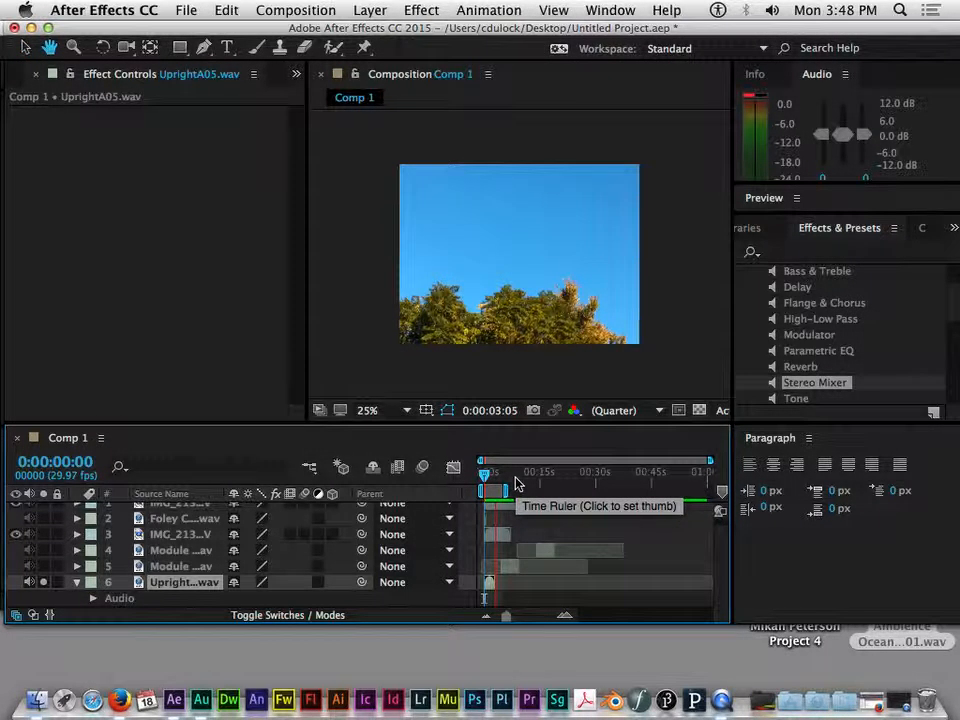
key(space)
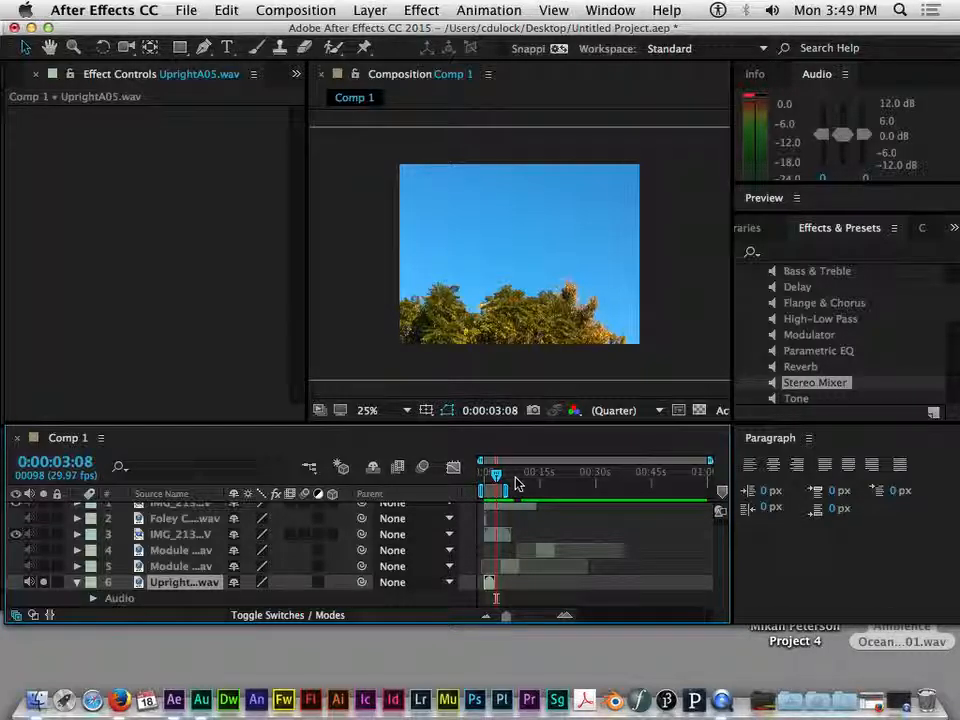
key(super+Tab)
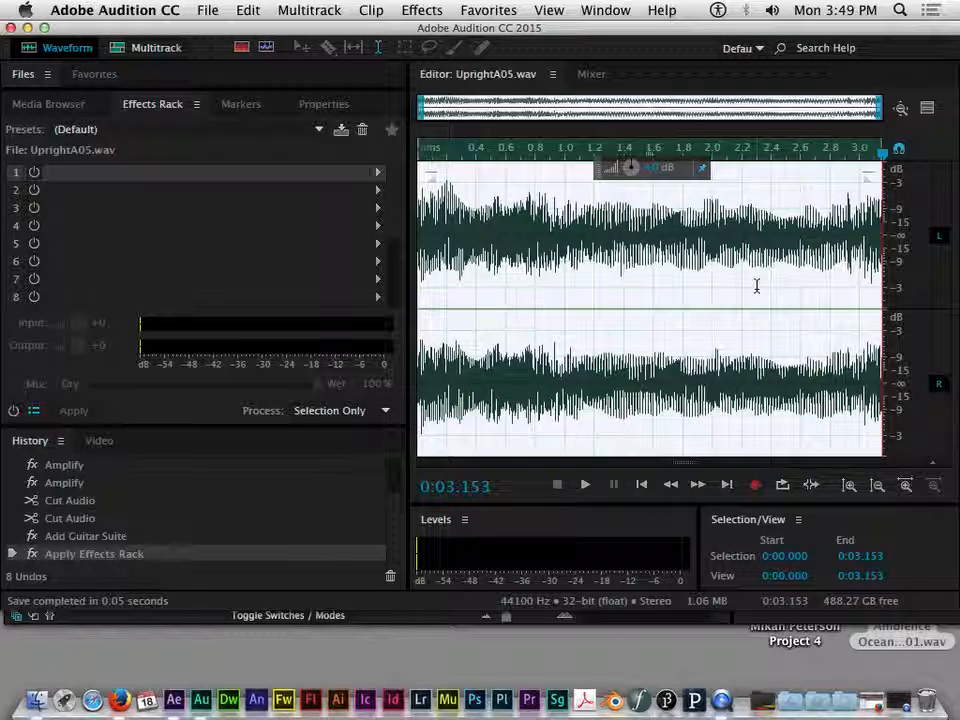
Step: Switch to the Multitrack editor and browse Macintosh HD > Users > home in the Media Browser
click(147, 48)
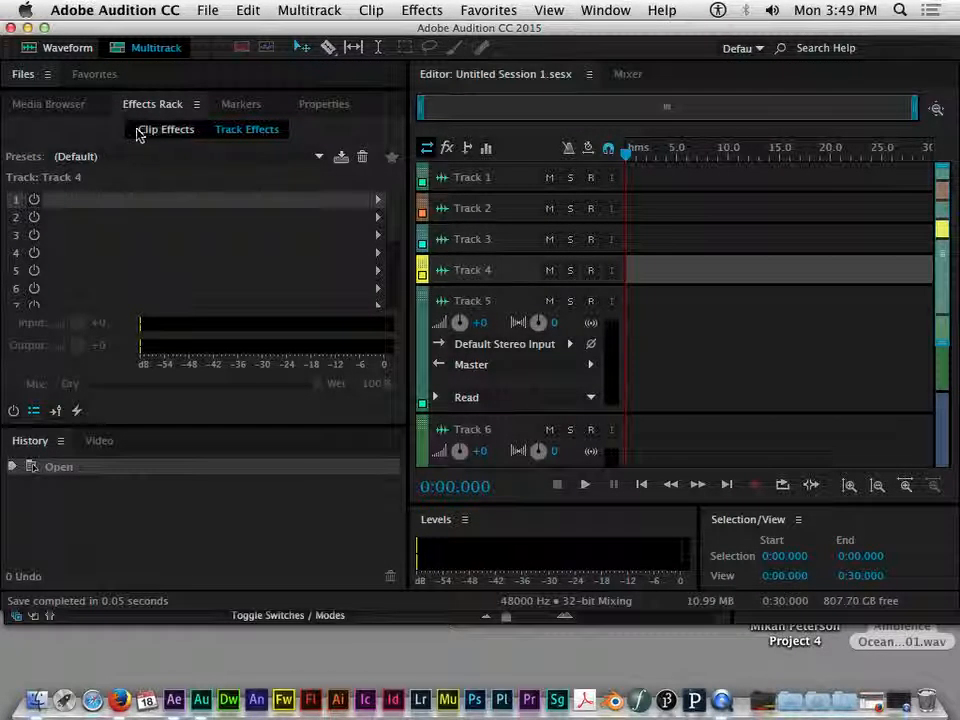
click(66, 105)
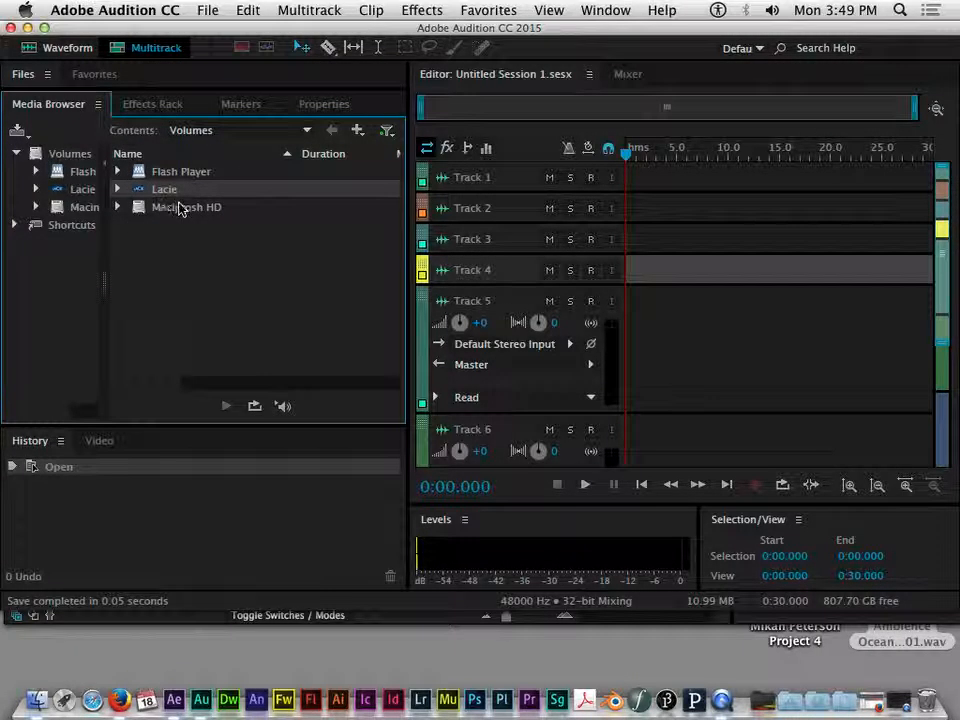
click(116, 207)
click(117, 207)
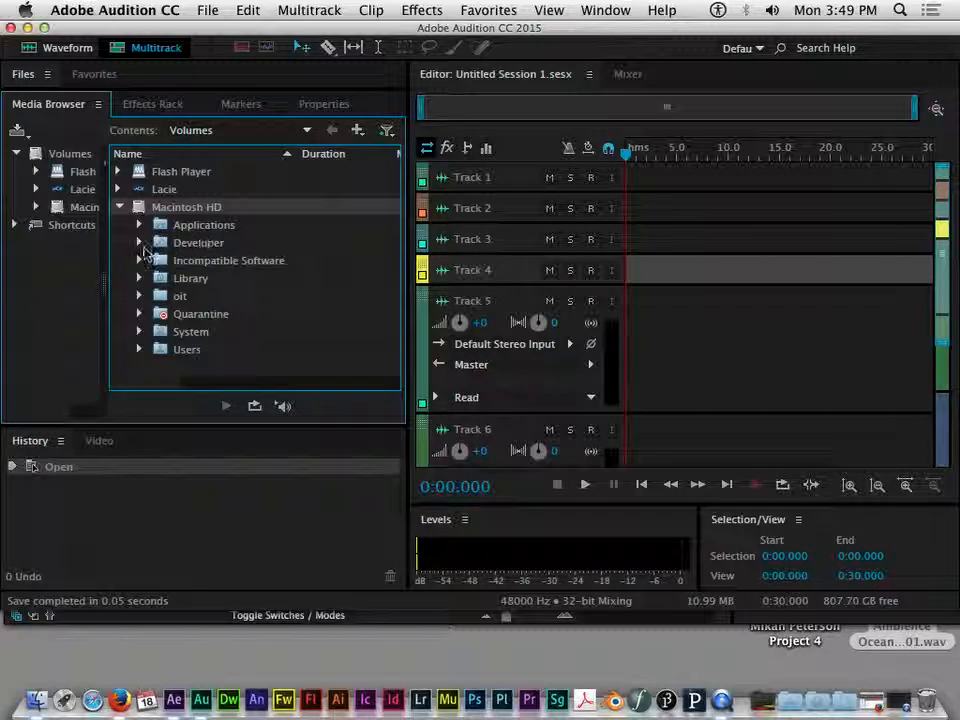
click(139, 349)
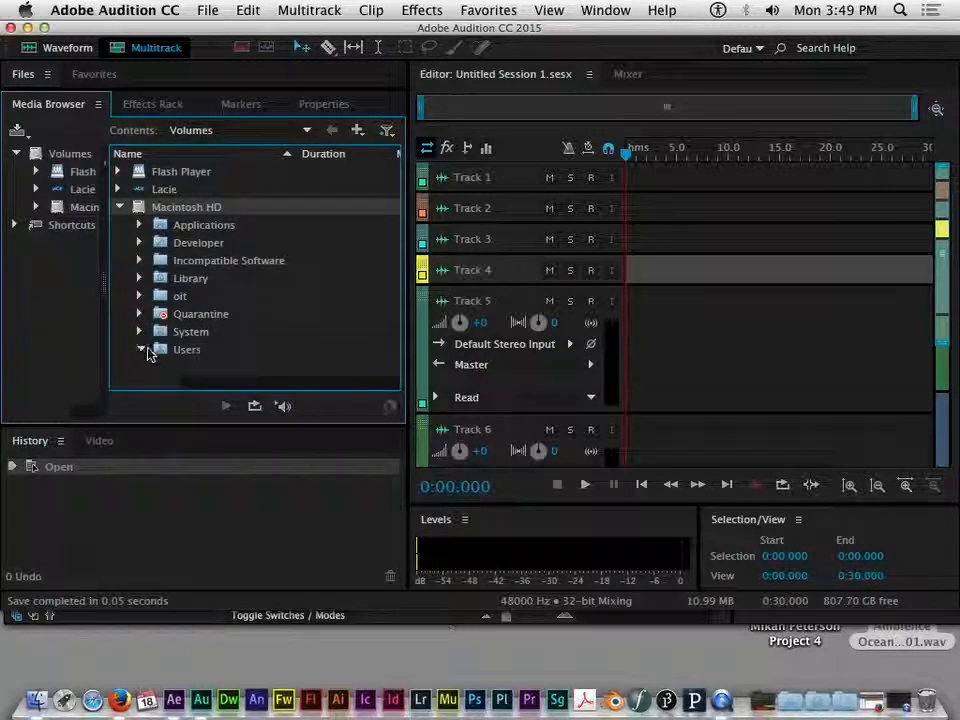
click(160, 367)
Step: Expand the Desktop folder and widen the Media Browser to view its media files
scroll(253, 316, down, 5)
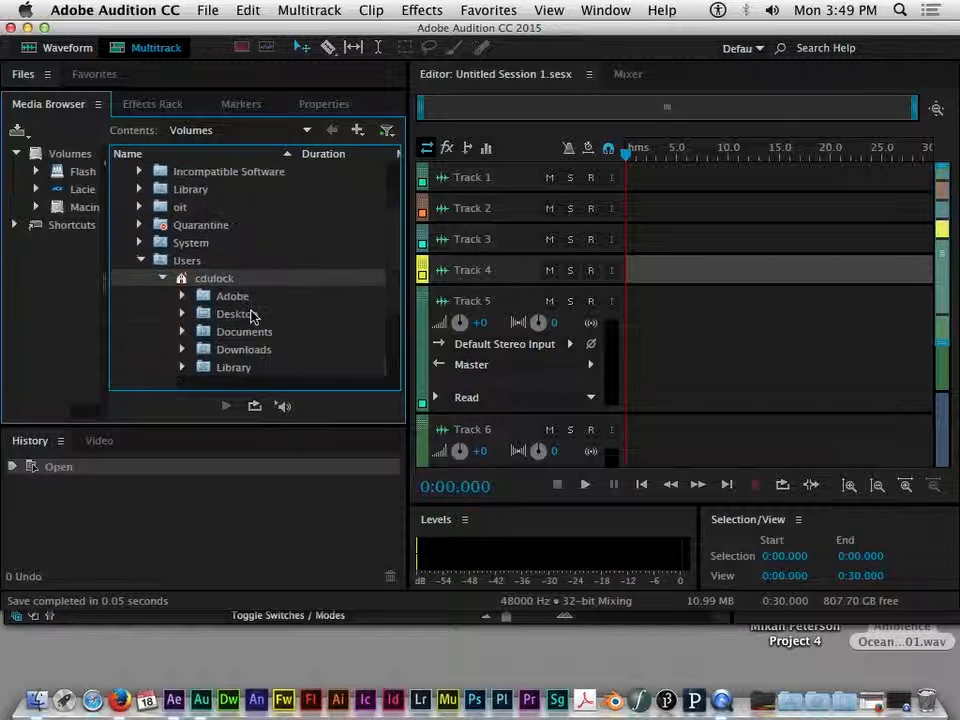
click(183, 224)
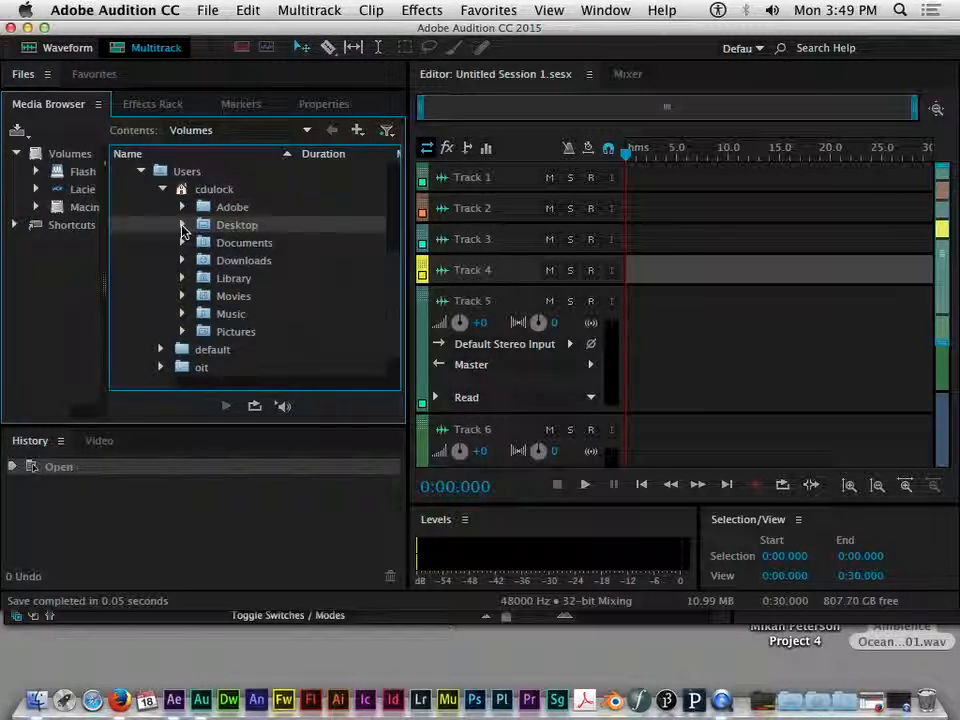
scroll(306, 284, down, 4)
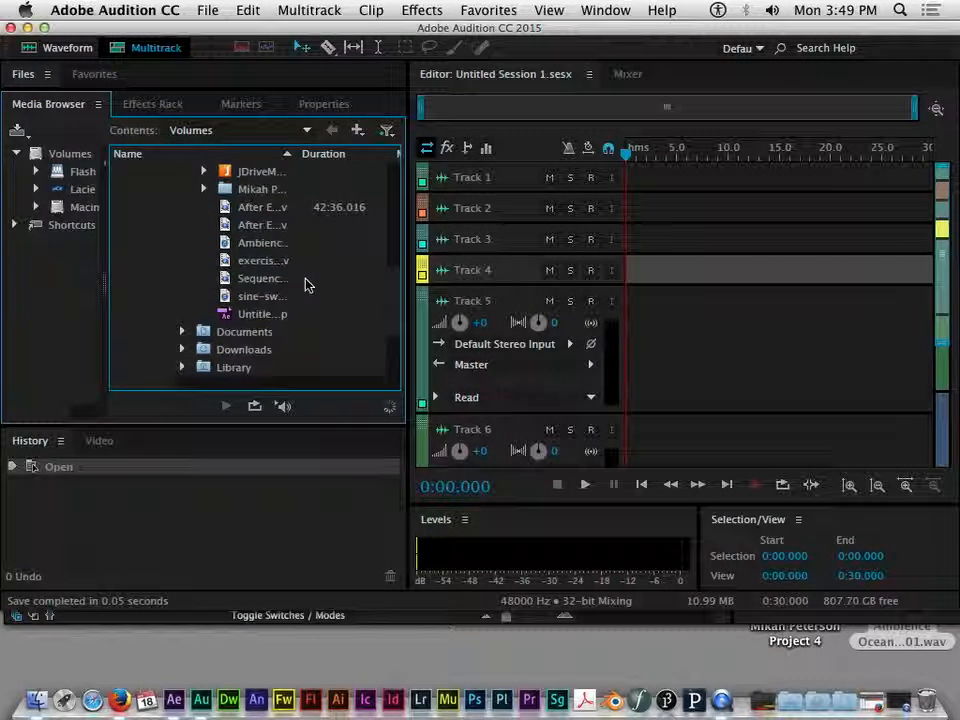
scroll(306, 284, up, 3)
drag(408, 354, 486, 354)
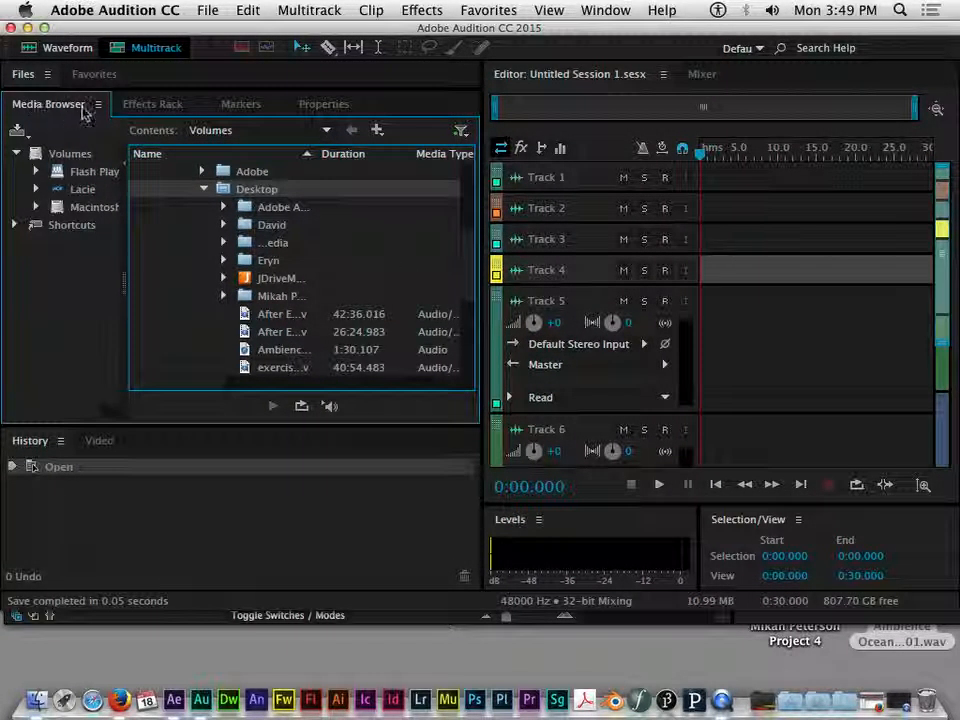
scroll(237, 208, up, 5)
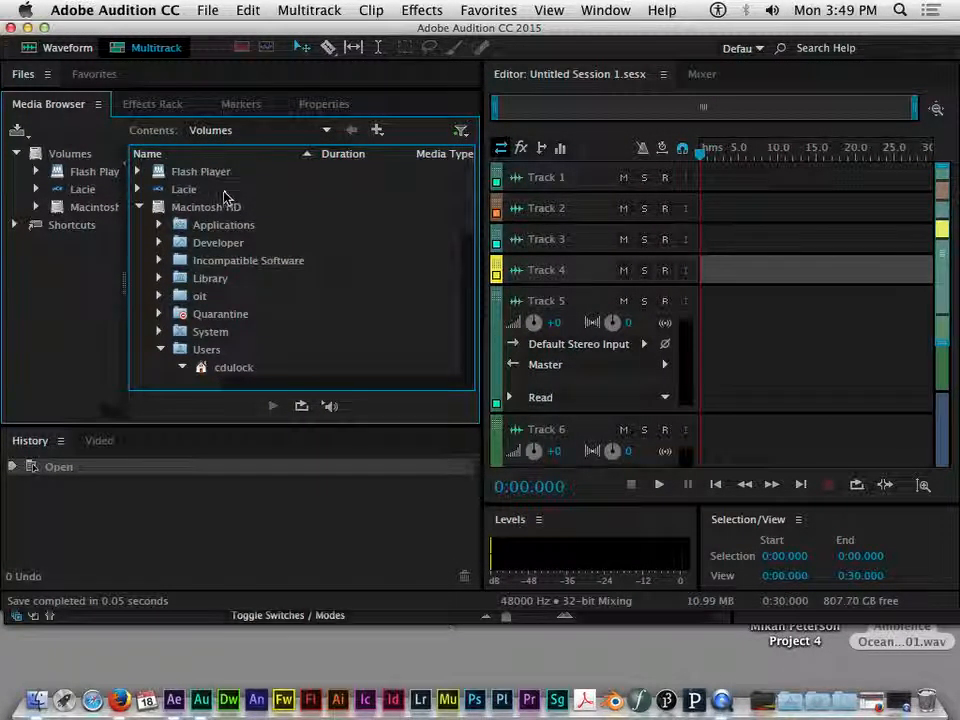
scroll(237, 208, down, 5)
scroll(247, 212, up, 1)
scroll(247, 212, up, 1)
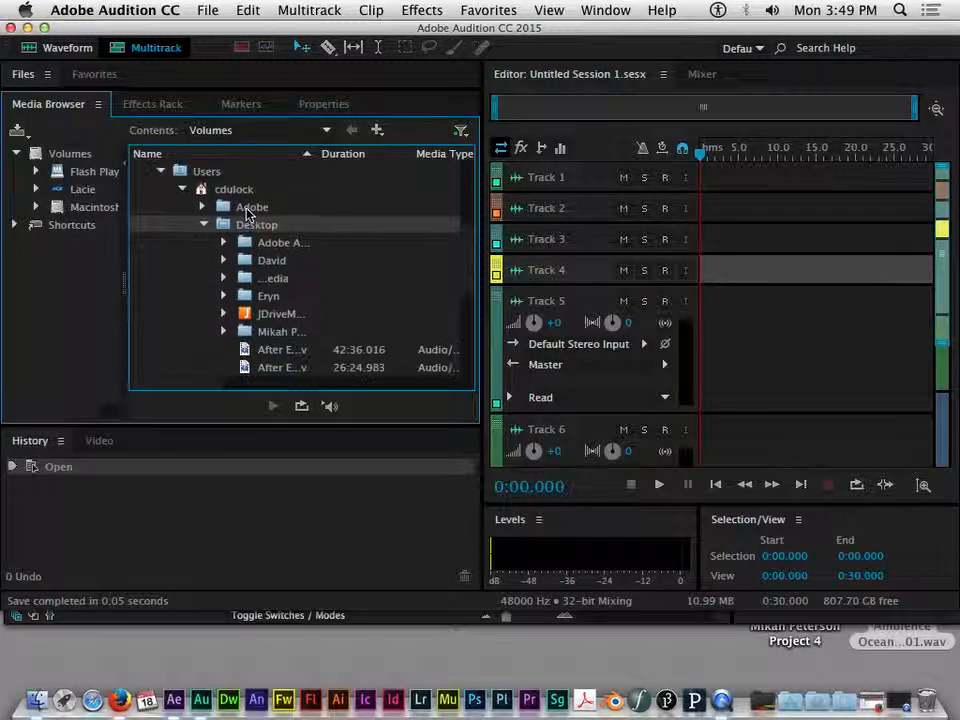
scroll(247, 212, down, 2)
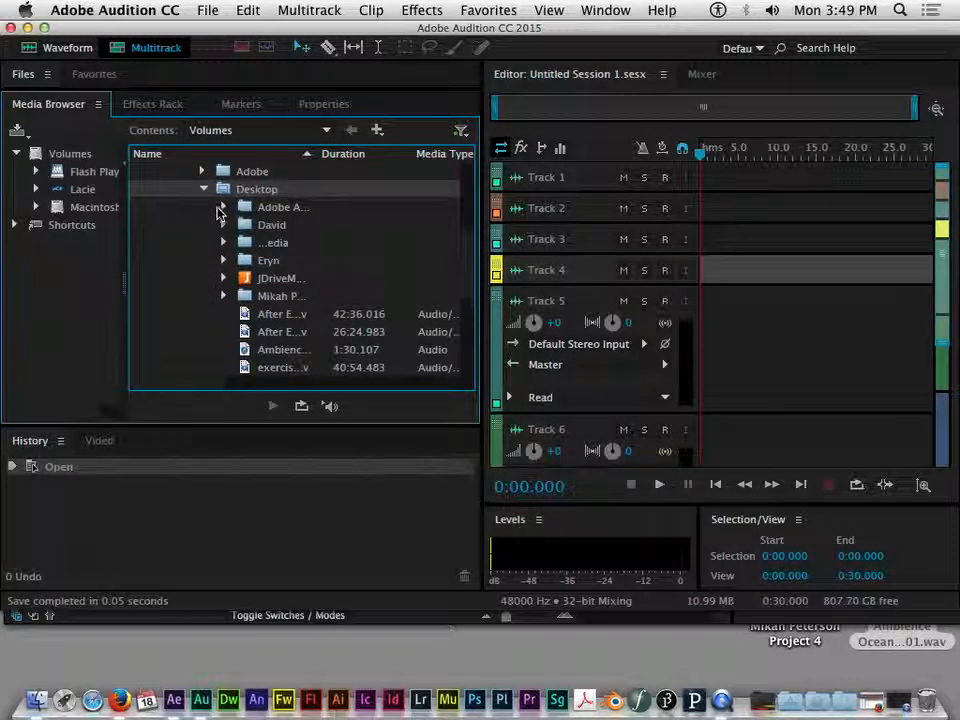
scroll(292, 240, down, 6)
Step: Place the Ambience Ocean Shore 01 clip from the Media Browser onto Track 2
scroll(290, 240, up, 3)
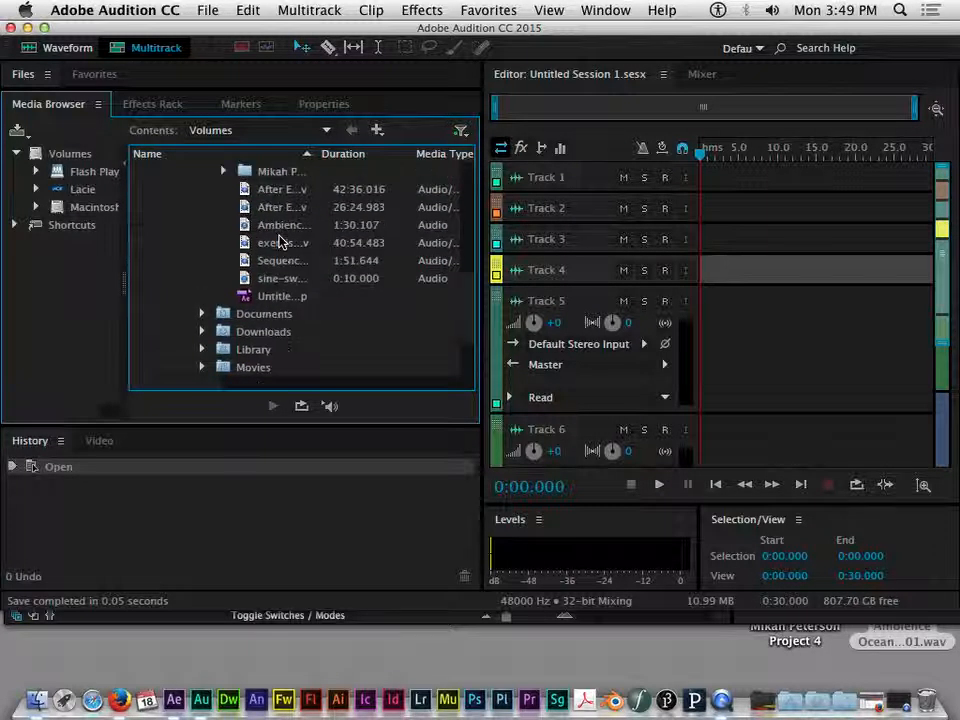
scroll(281, 262, up, 1)
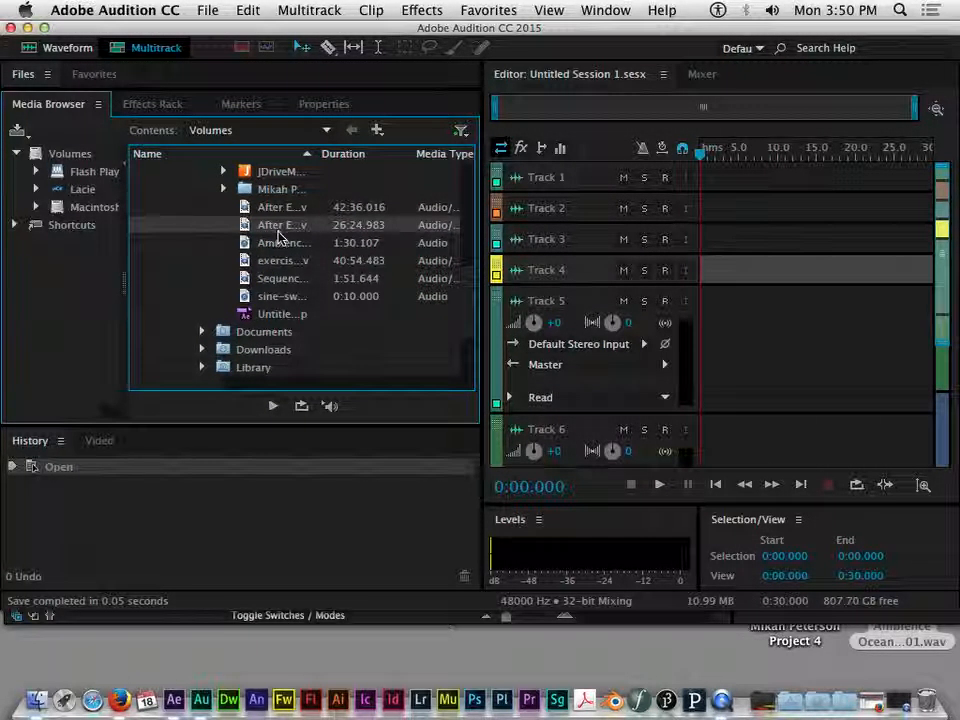
click(250, 242)
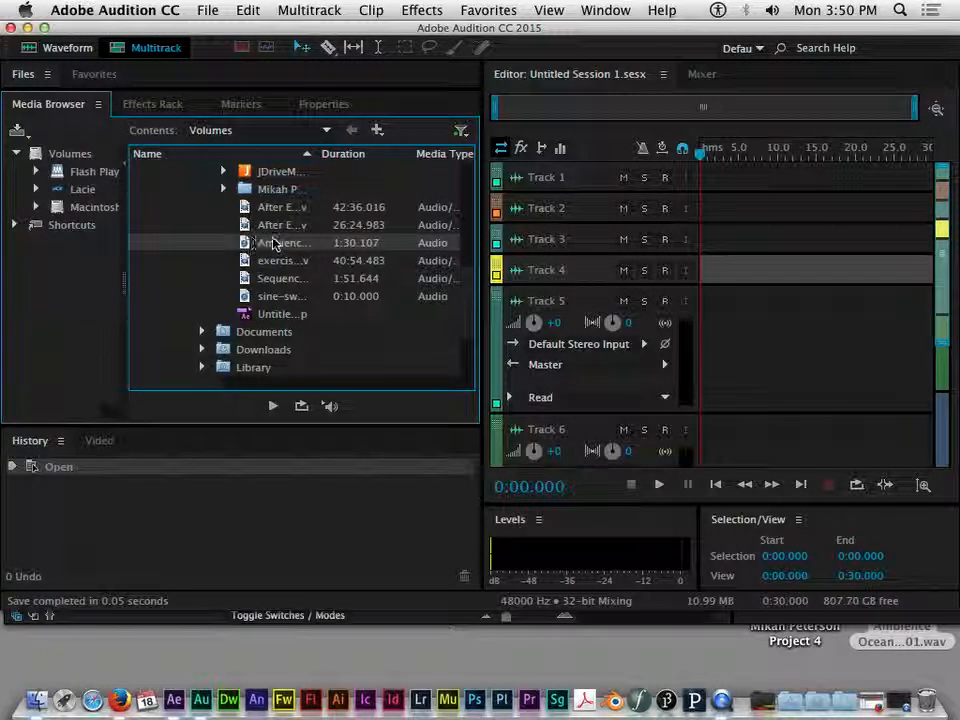
drag(268, 246, 707, 214)
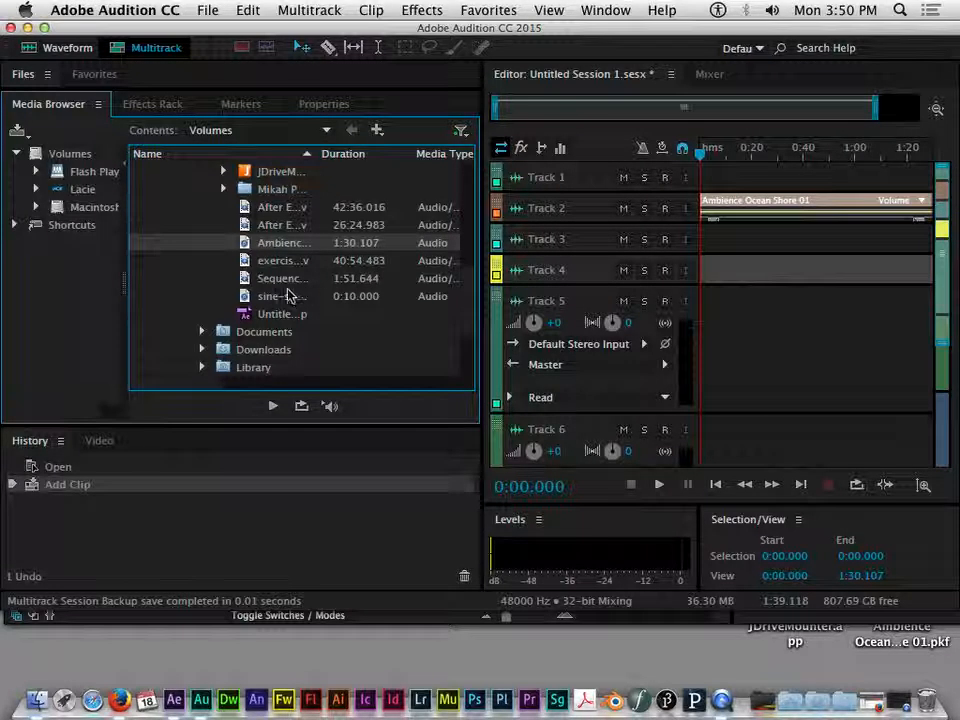
Step: Add the sine sweep clip to Track 3, conform its sample rate, and play the session
scroll(290, 298, up, 3)
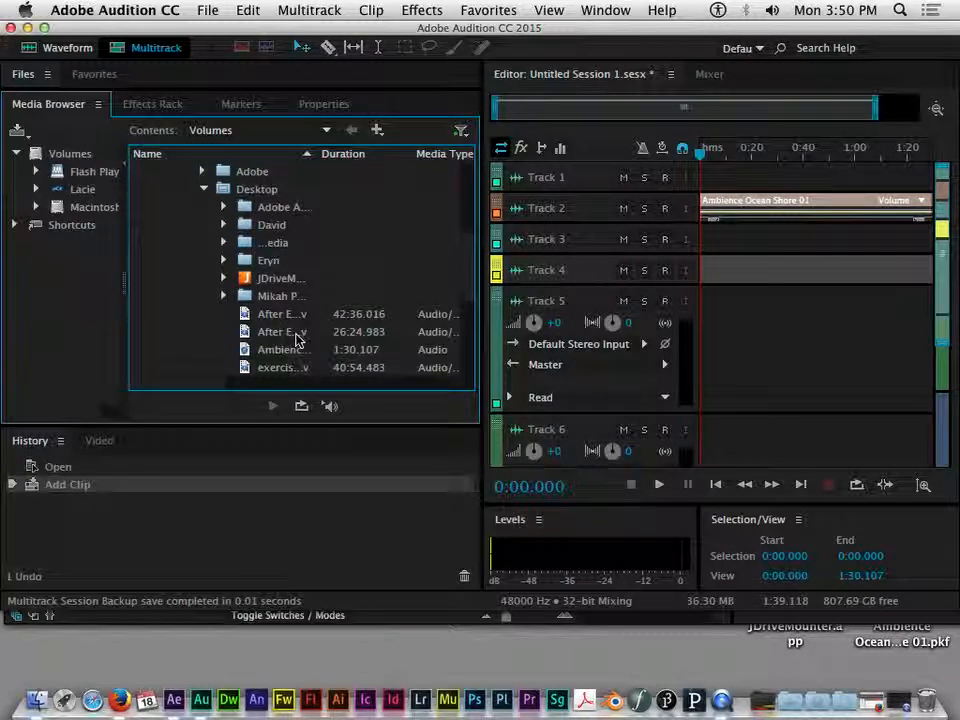
scroll(296, 340, down, 3)
drag(265, 352, 735, 233)
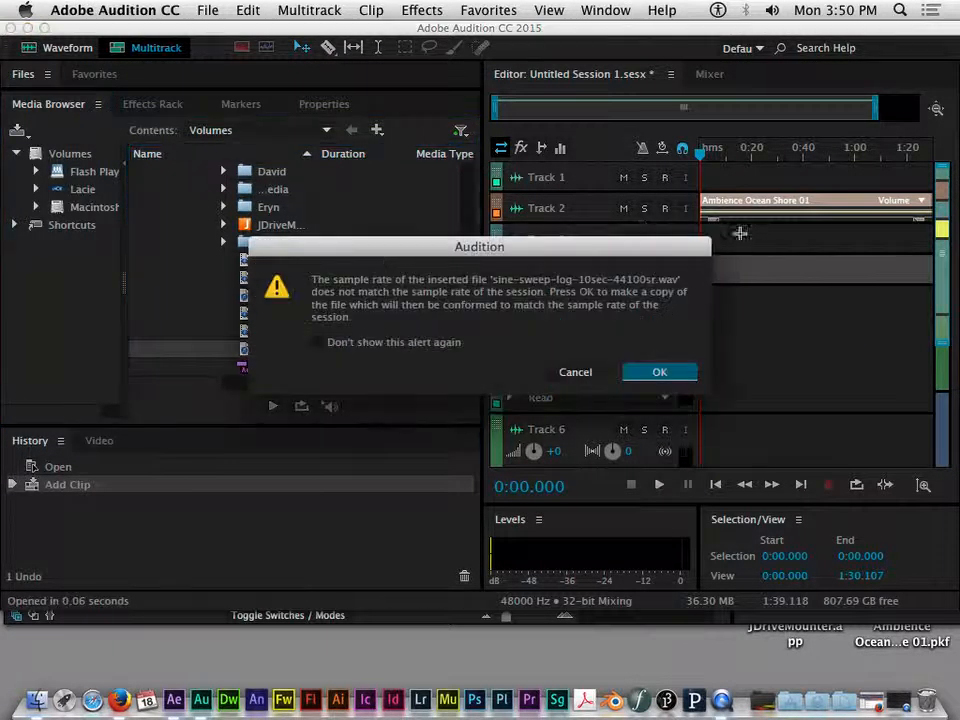
click(650, 372)
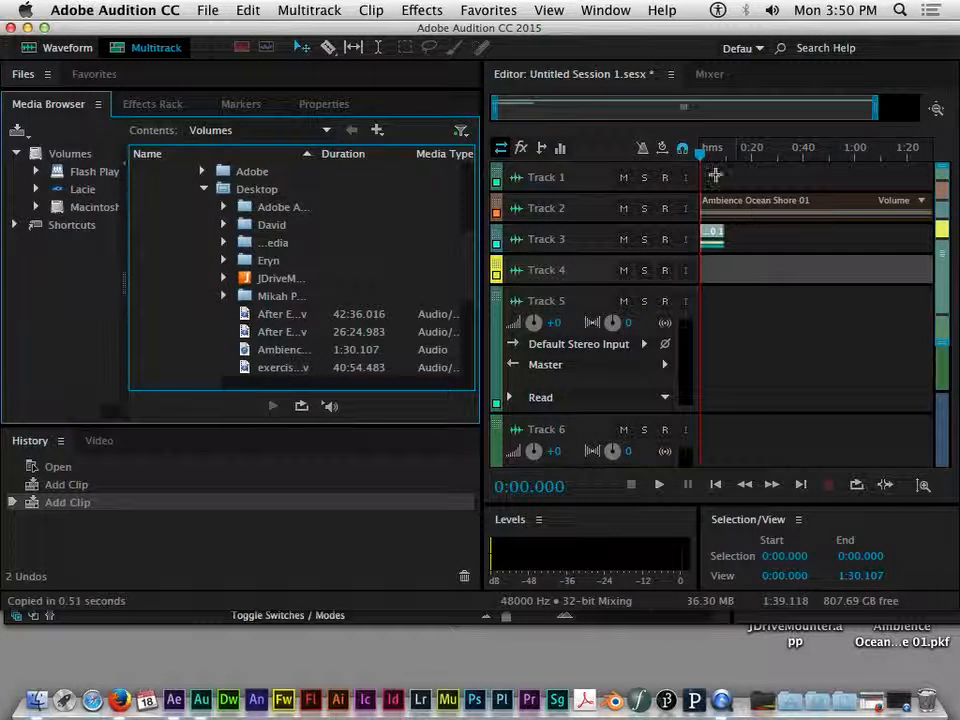
mouse_move(699, 156)
mouse_down()
mouse_move(742, 162)
mouse_move(700, 150)
mouse_up()
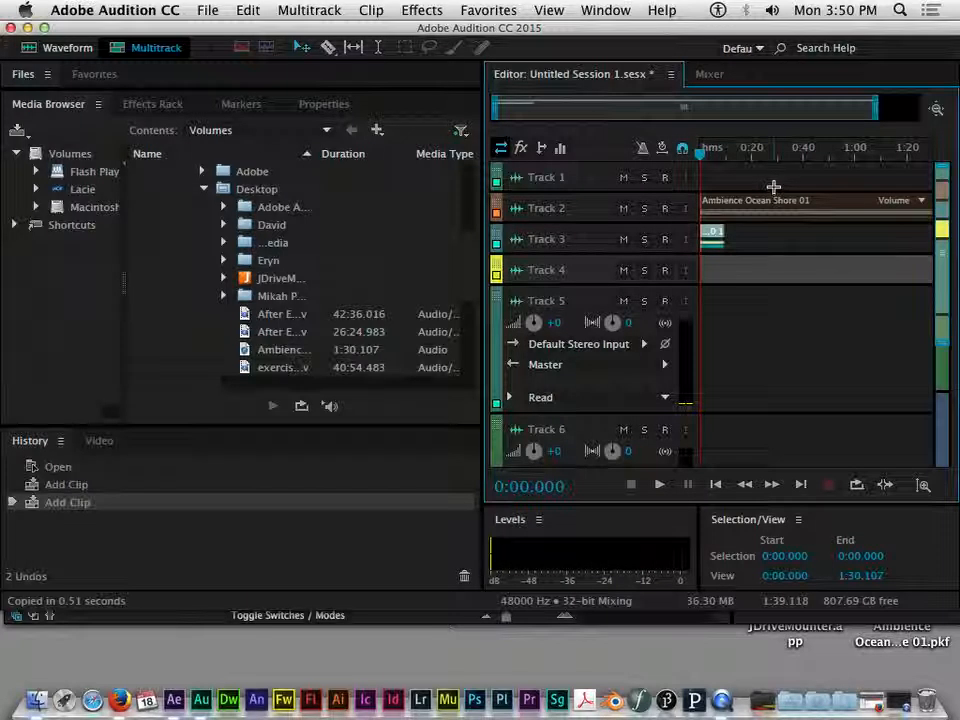
key(space)
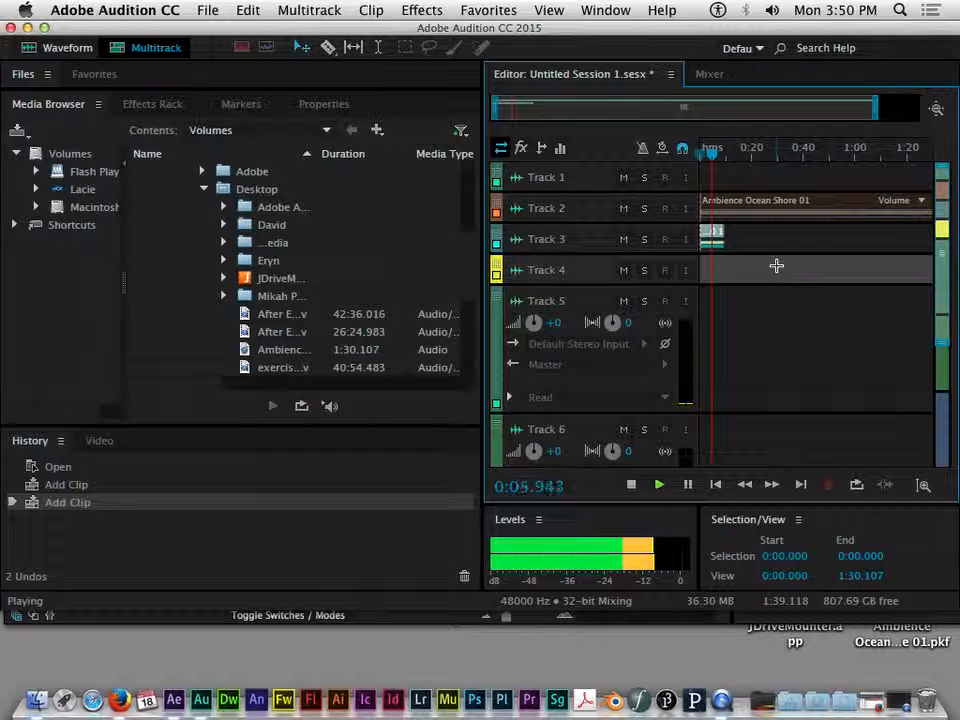
Step: Stop playback, put the playhead near 0:16.085, and make Track 2 taller to show its controls
key(space)
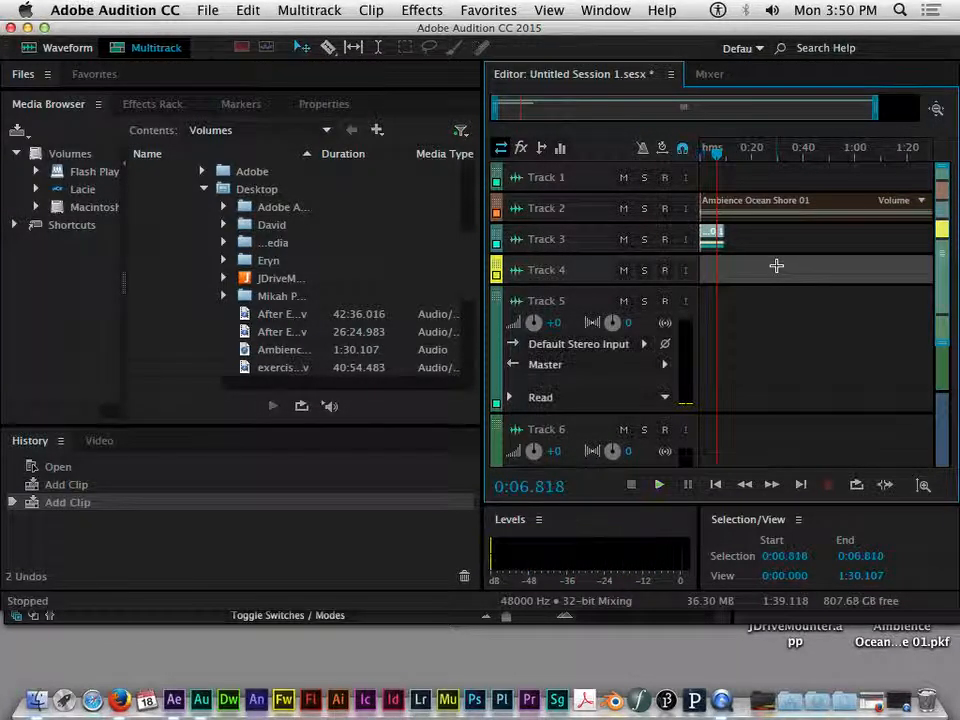
drag(717, 154, 700, 156)
key(XF86AudioLowerVolume)
key(XF86AudioLowerVolume)
key(XF86AudioLowerVolume)
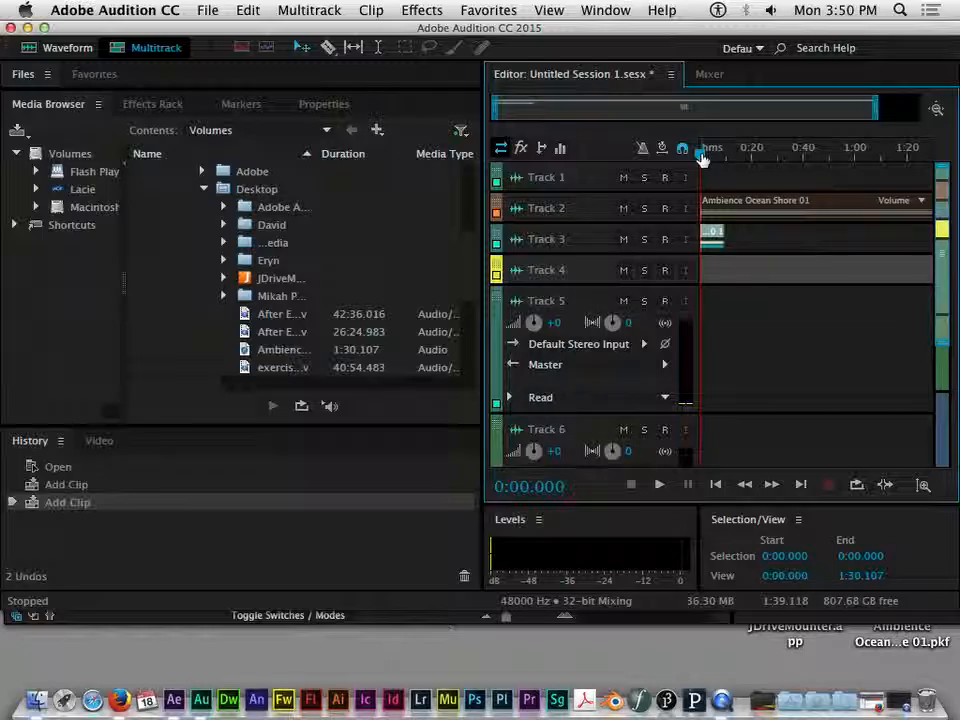
drag(703, 158, 744, 162)
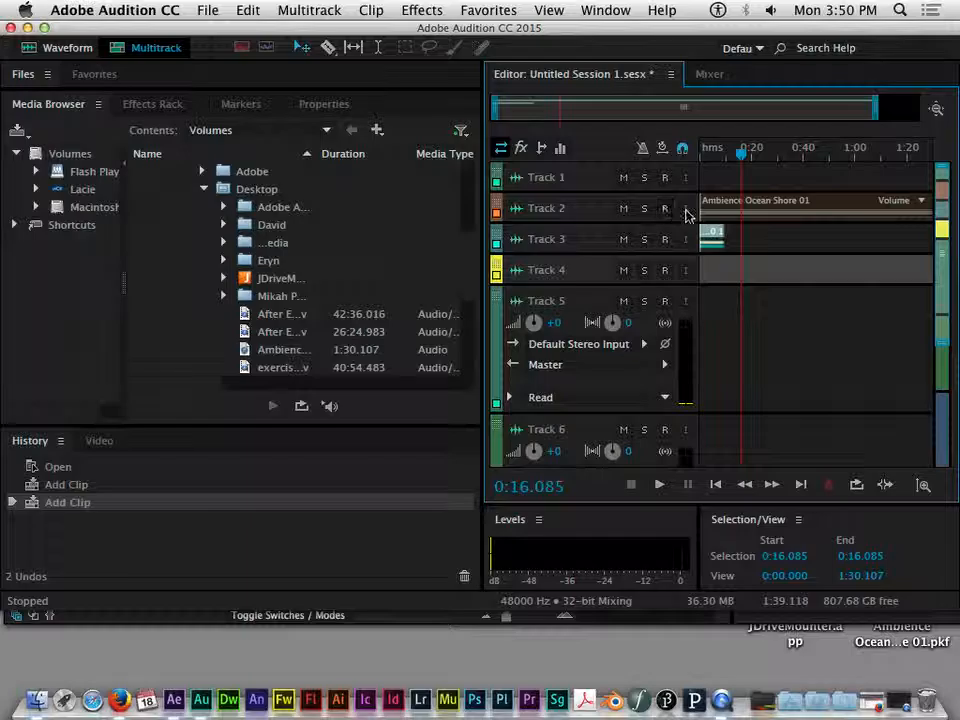
drag(538, 222, 542, 298)
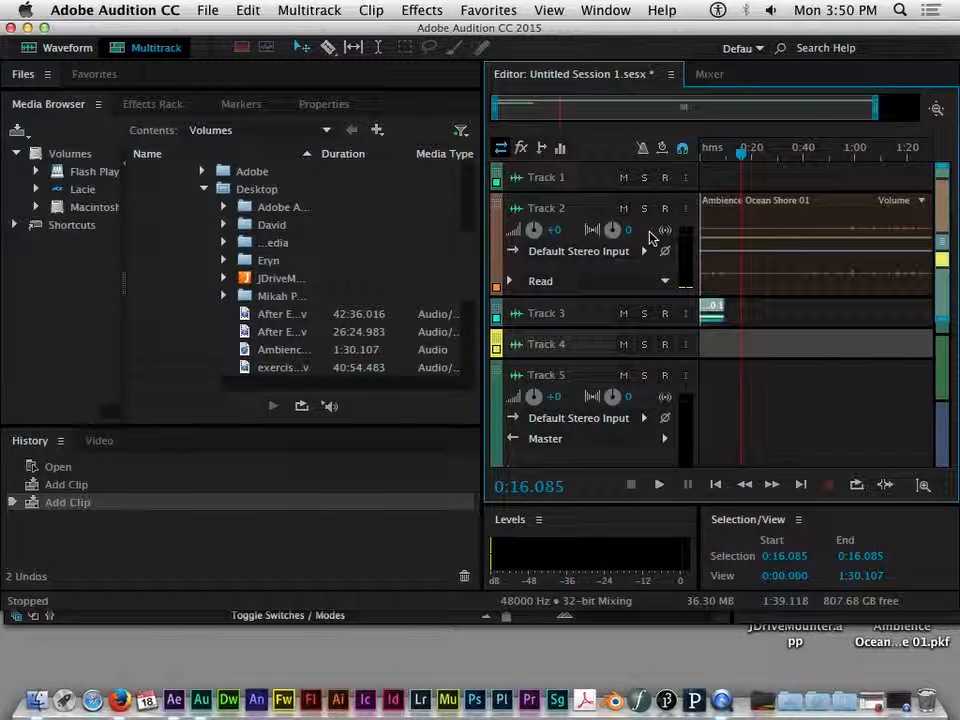
Step: Extend the short sine-sweep clip on Track 3, then scrub the ambience clip to 0:22.781
click(760, 313)
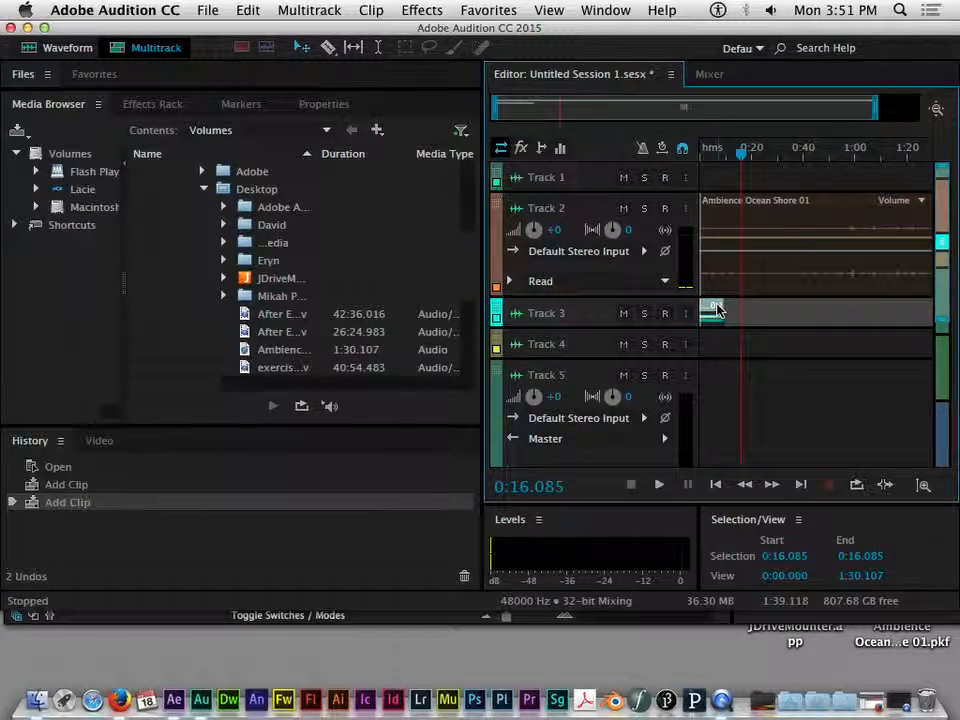
drag(718, 310, 727, 307)
click(748, 203)
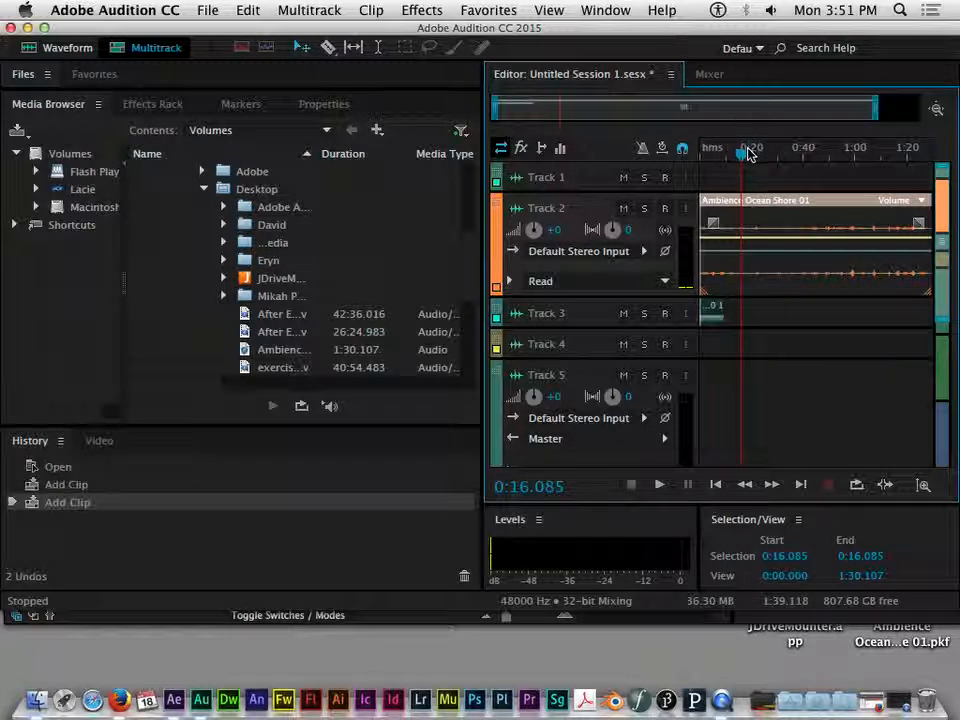
drag(742, 158, 766, 160)
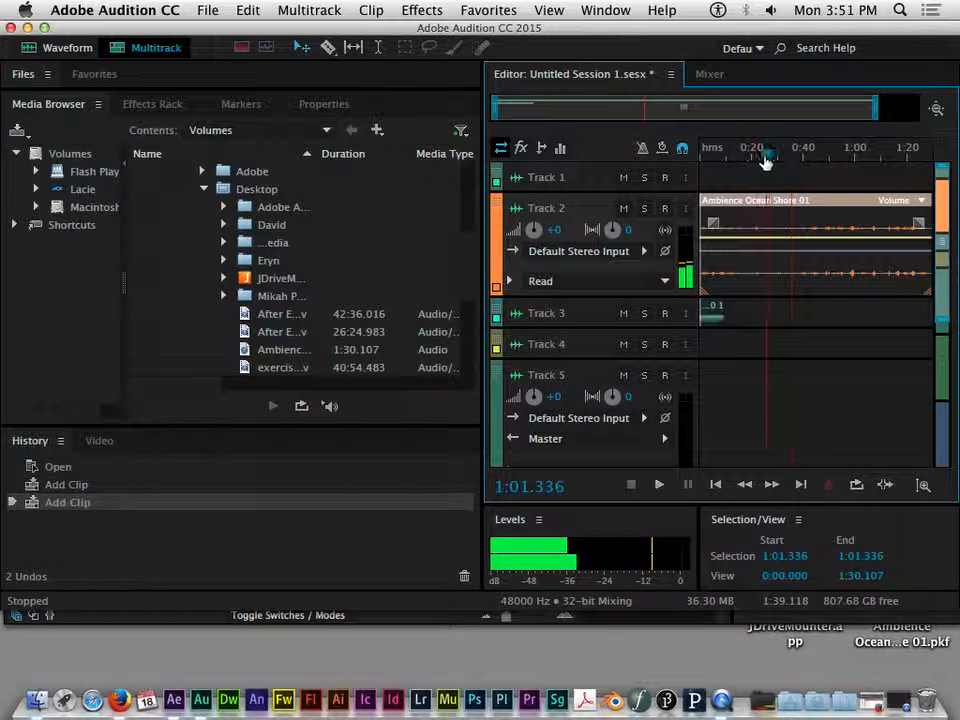
drag(871, 170, 703, 156)
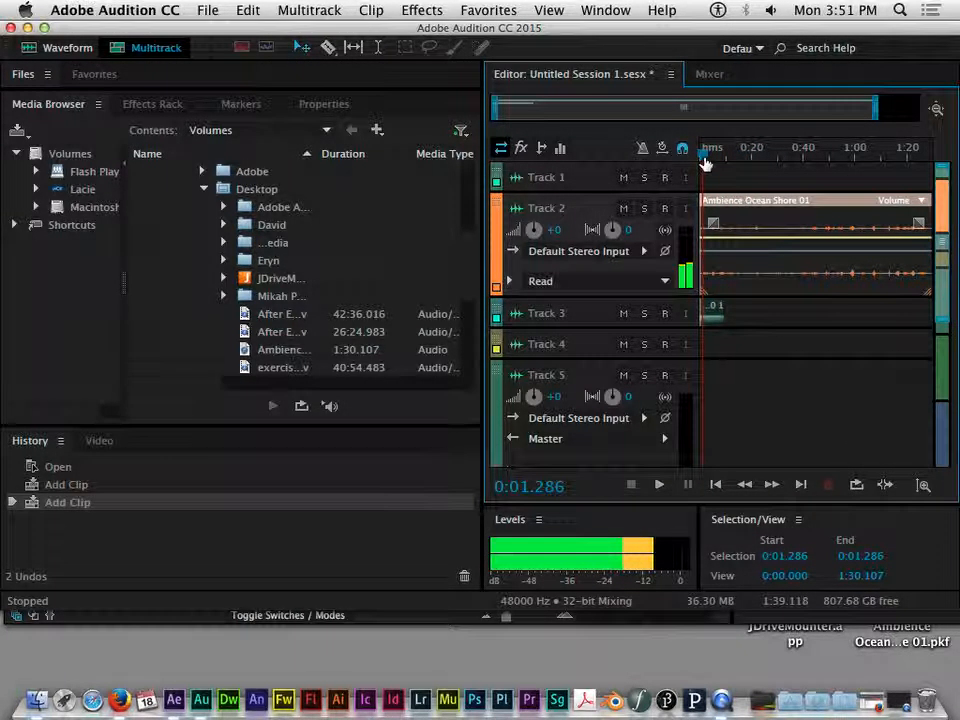
mouse_move(757, 172)
mouse_down()
mouse_move(731, 167)
mouse_move(728, 154)
mouse_move(705, 170)
mouse_move(694, 163)
mouse_move(769, 167)
mouse_up()
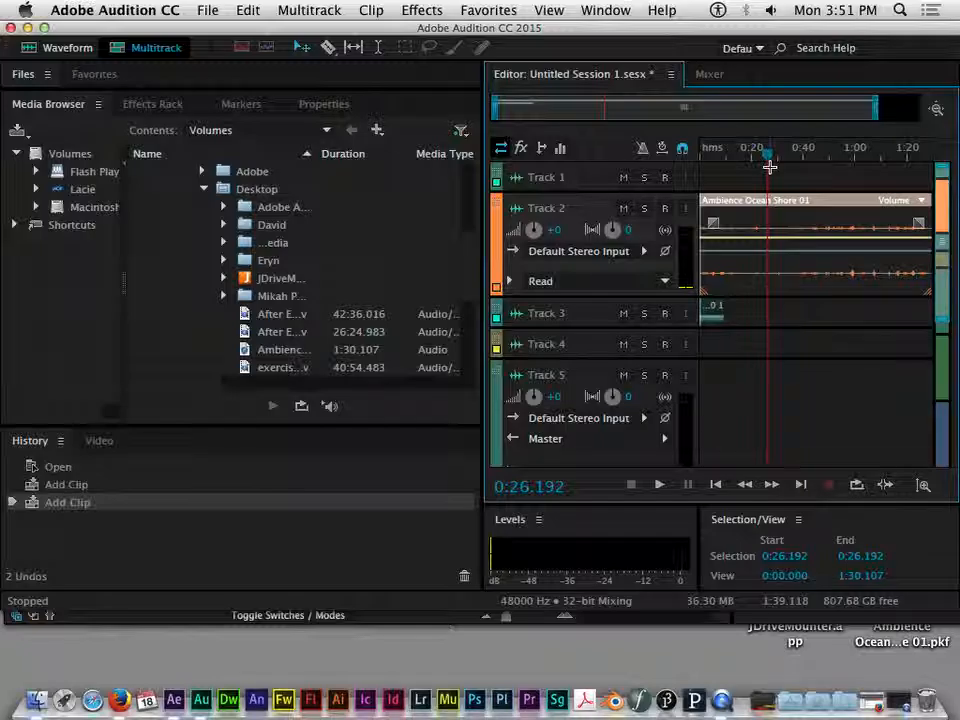
mouse_move(767, 162)
mouse_down()
mouse_move(731, 161)
mouse_move(759, 164)
mouse_up()
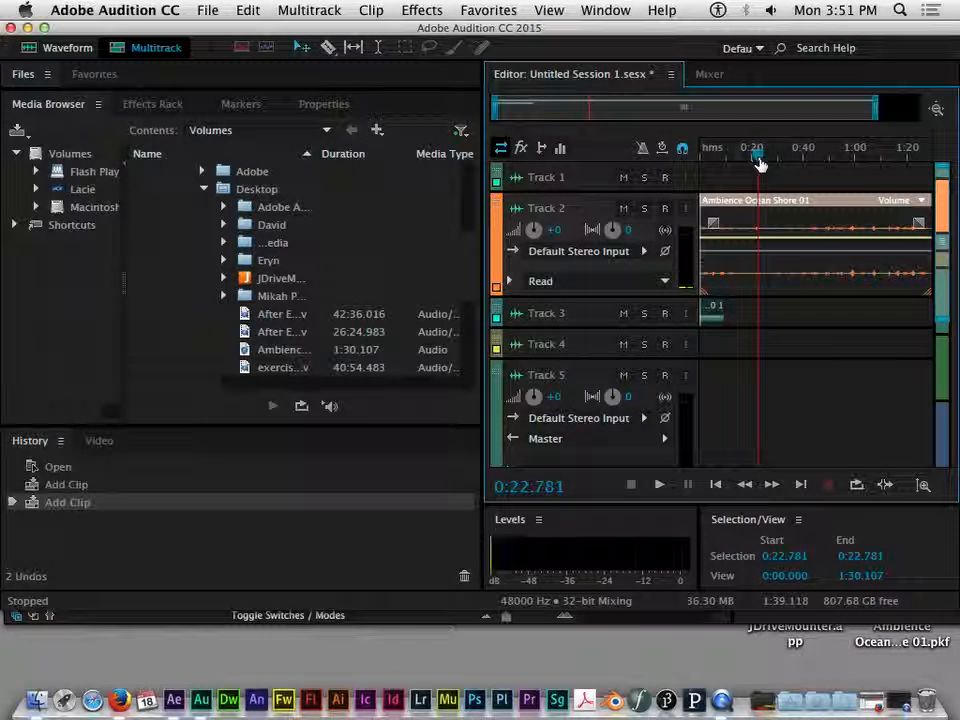
Step: Cut the Ambience Ocean Shore 01 clip at 0:22.781 with the Razor tool and separate the pieces
click(331, 49)
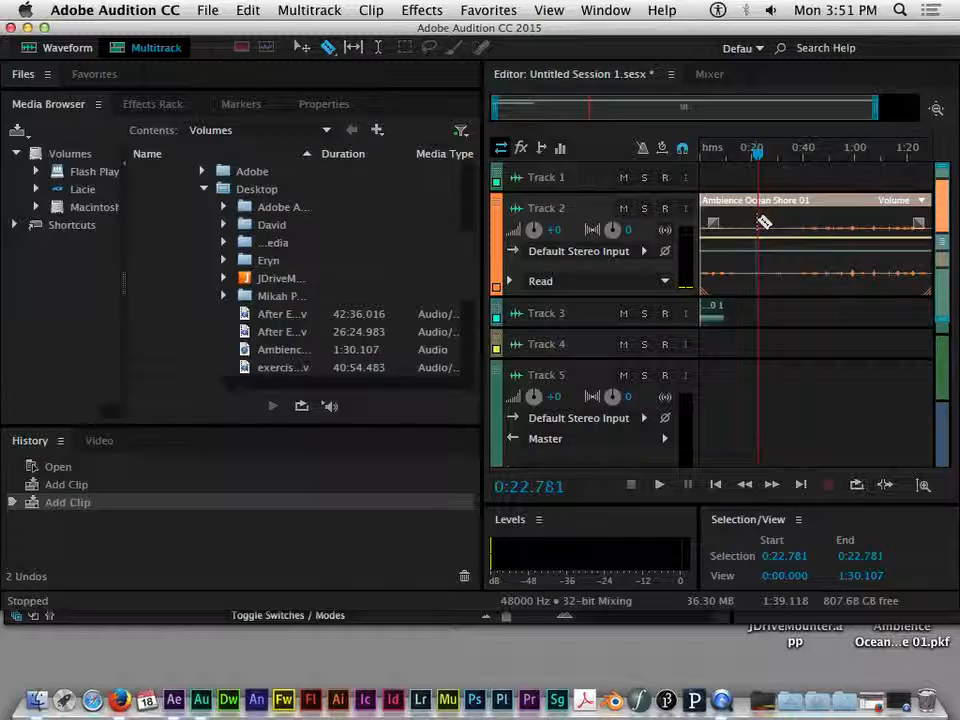
key(super+k)
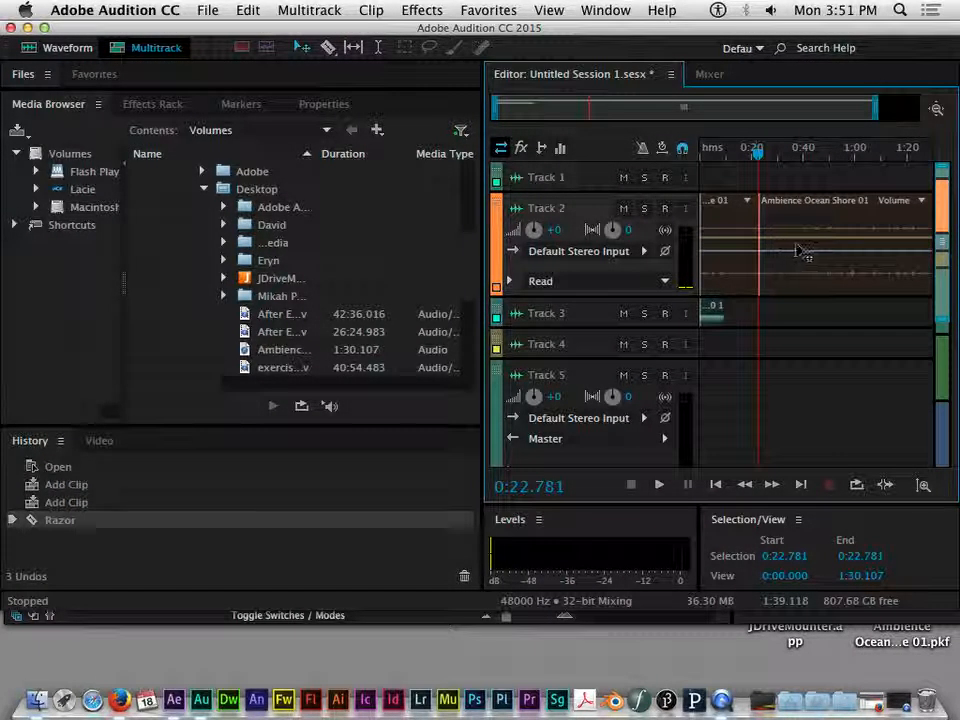
drag(790, 233, 851, 242)
mouse_move(733, 255)
mouse_down()
mouse_move(776, 258)
mouse_move(740, 245)
mouse_up()
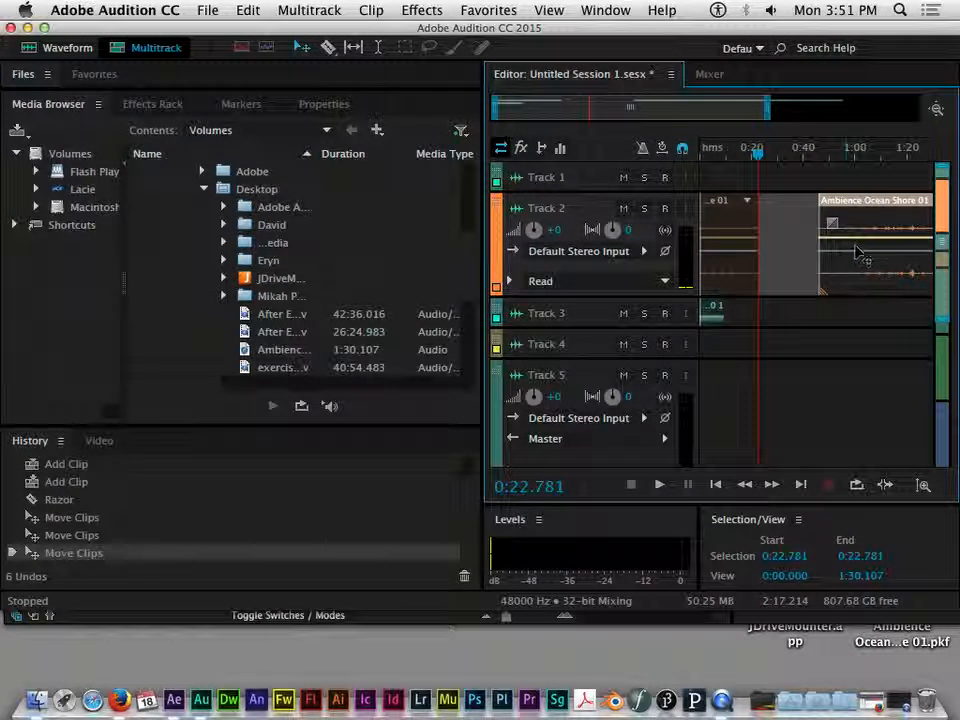
Step: Lengthen the pieces' fades and overlap them into a crossfade, then scrub over it
drag(822, 222, 856, 224)
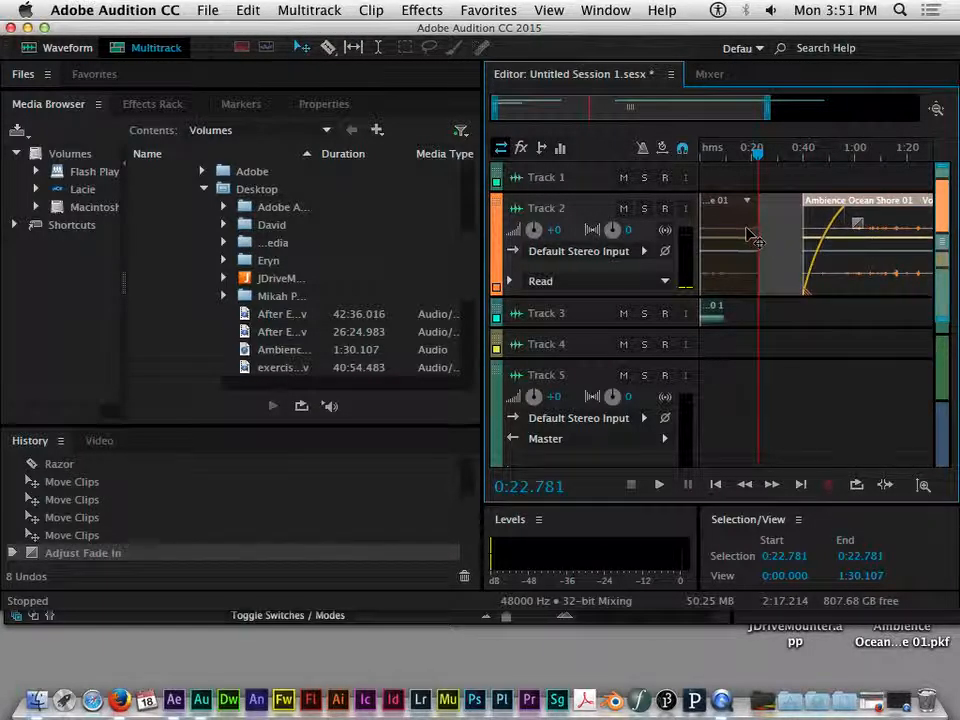
drag(740, 220, 762, 226)
drag(845, 265, 775, 267)
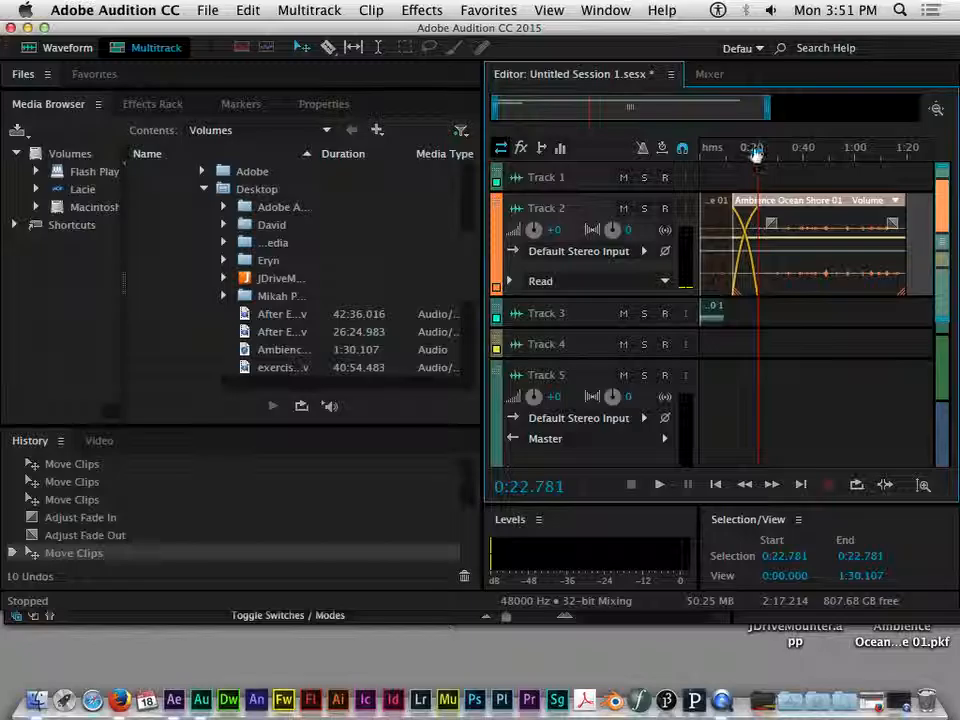
mouse_move(755, 153)
mouse_down()
mouse_move(714, 155)
mouse_move(746, 147)
mouse_up()
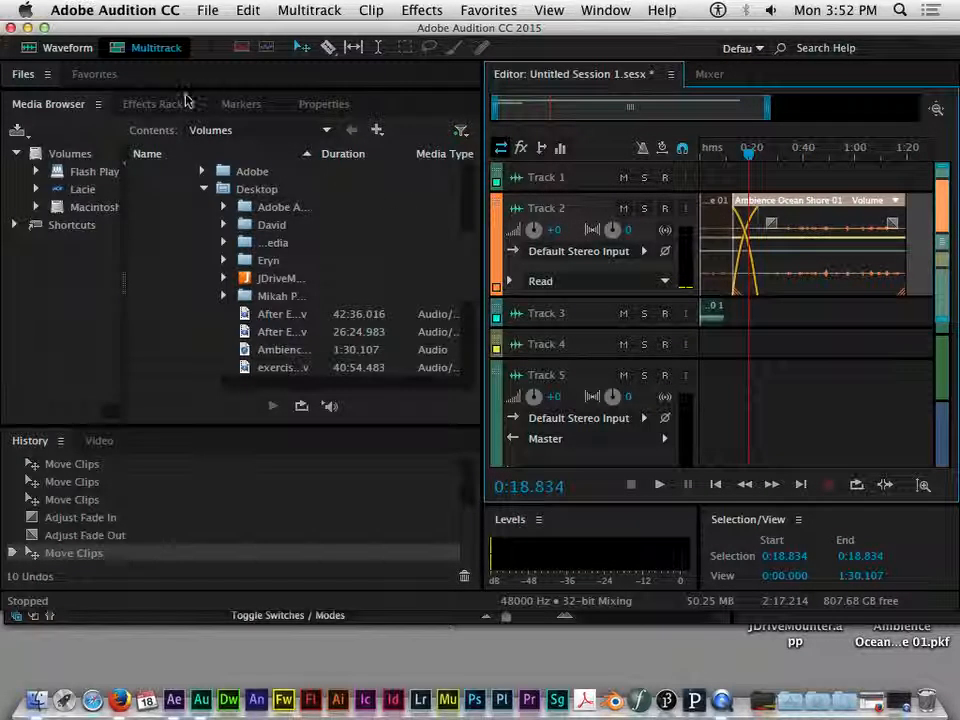
Step: Check Track 2's Effects Rack, then return to the Media Browser
click(152, 103)
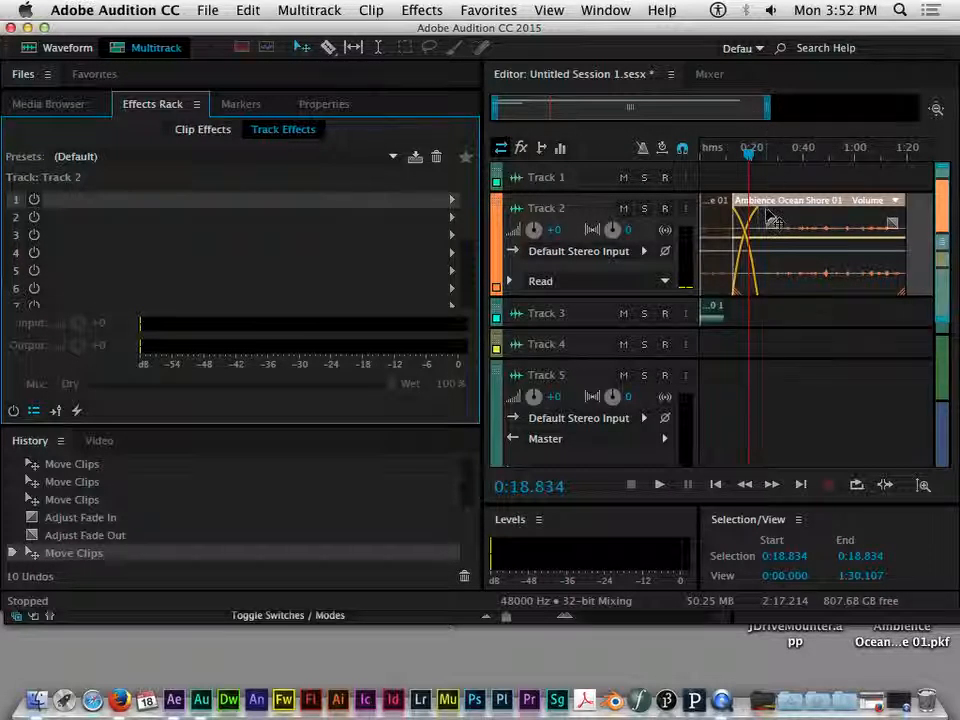
click(750, 341)
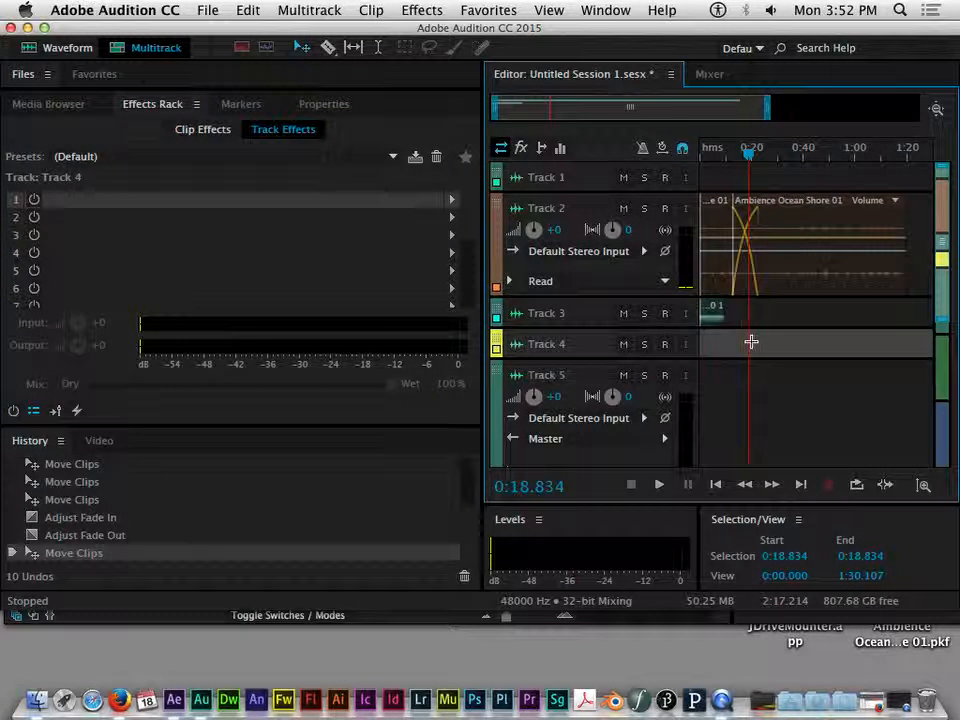
click(48, 104)
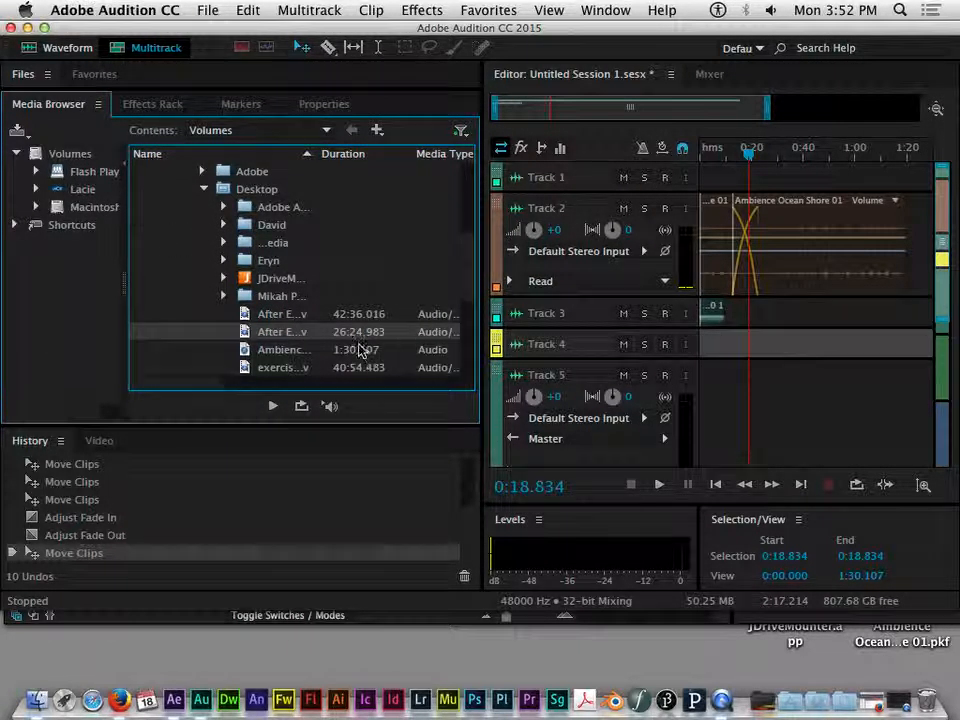
Step: Nudge the second Ambience Ocean Shore 01 piece to fine-tune the crossfade overlap
scroll(297, 302, down, 2)
scroll(297, 302, down, 3)
click(765, 365)
drag(538, 361, 550, 312)
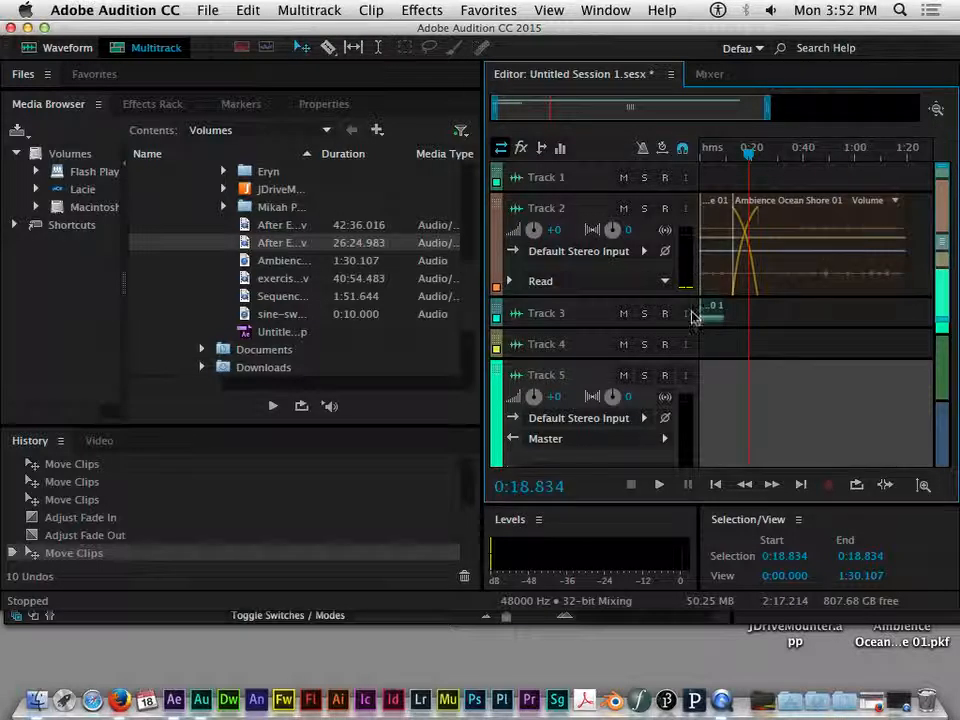
mouse_move(799, 231)
mouse_down()
mouse_move(830, 231)
mouse_move(790, 229)
mouse_move(800, 232)
mouse_up()
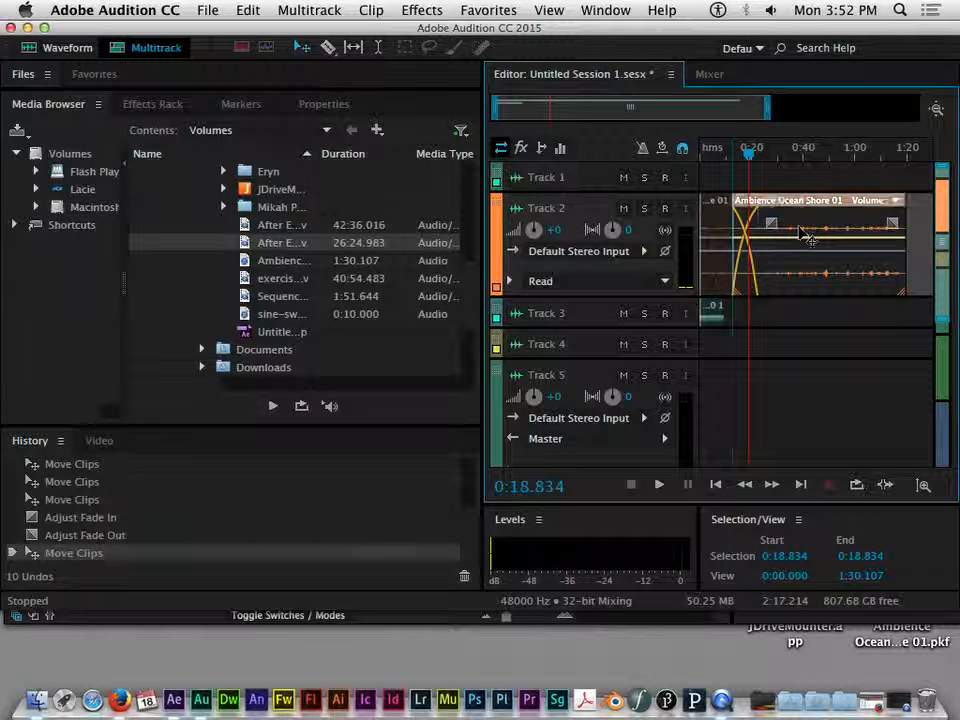
Step: Open the Export Multitrack Mixdown dialog for the entire session, saving Untitled Session 1_mixdown.wav
click(206, 10)
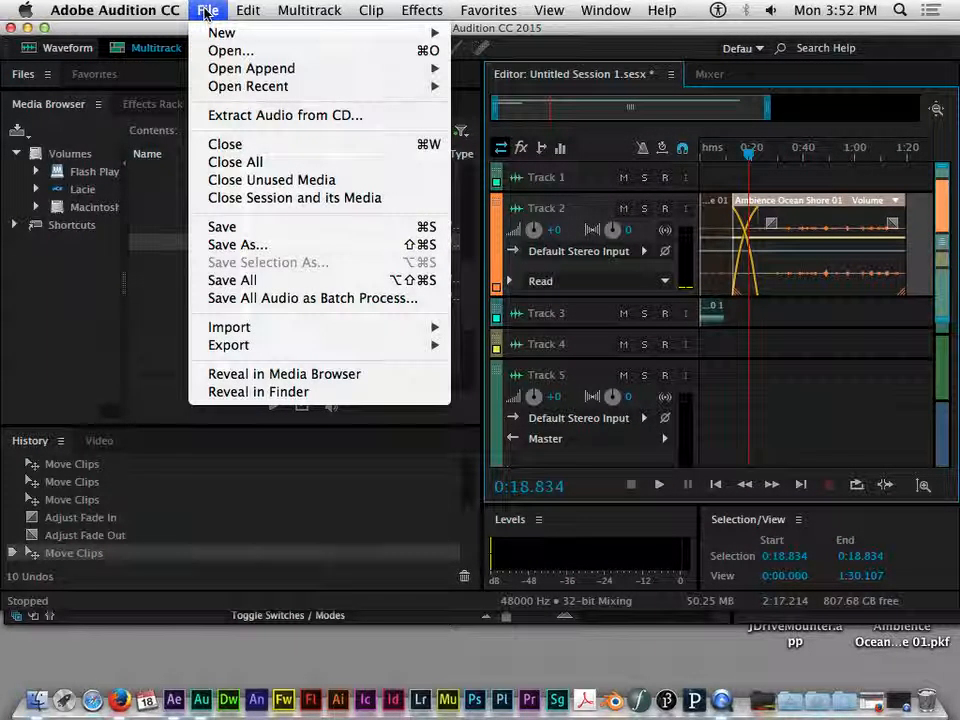
mouse_move(272, 349)
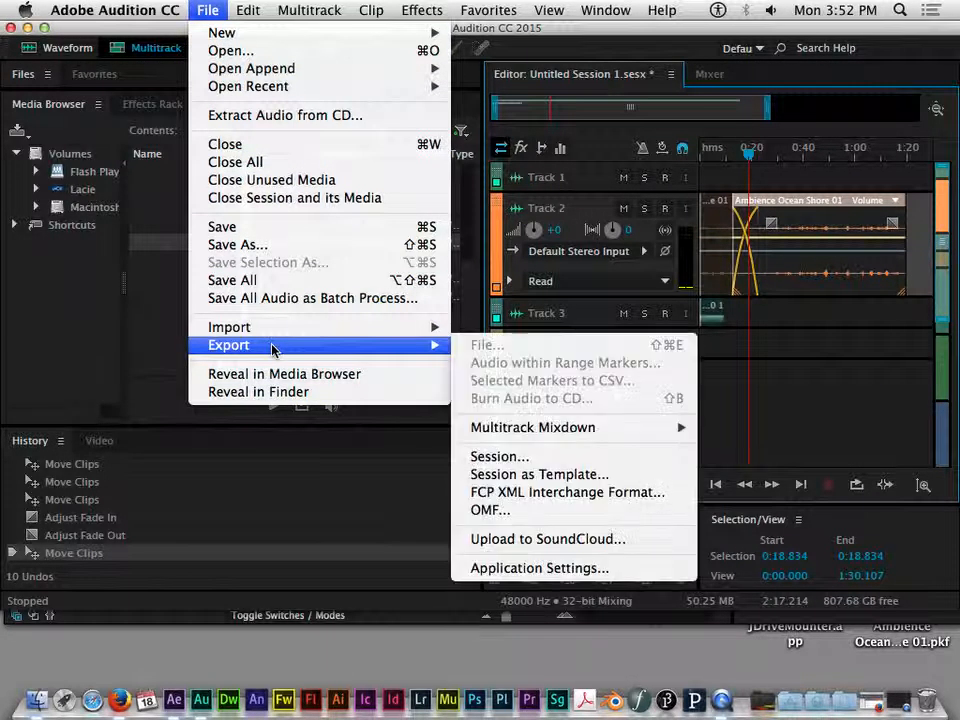
mouse_move(557, 427)
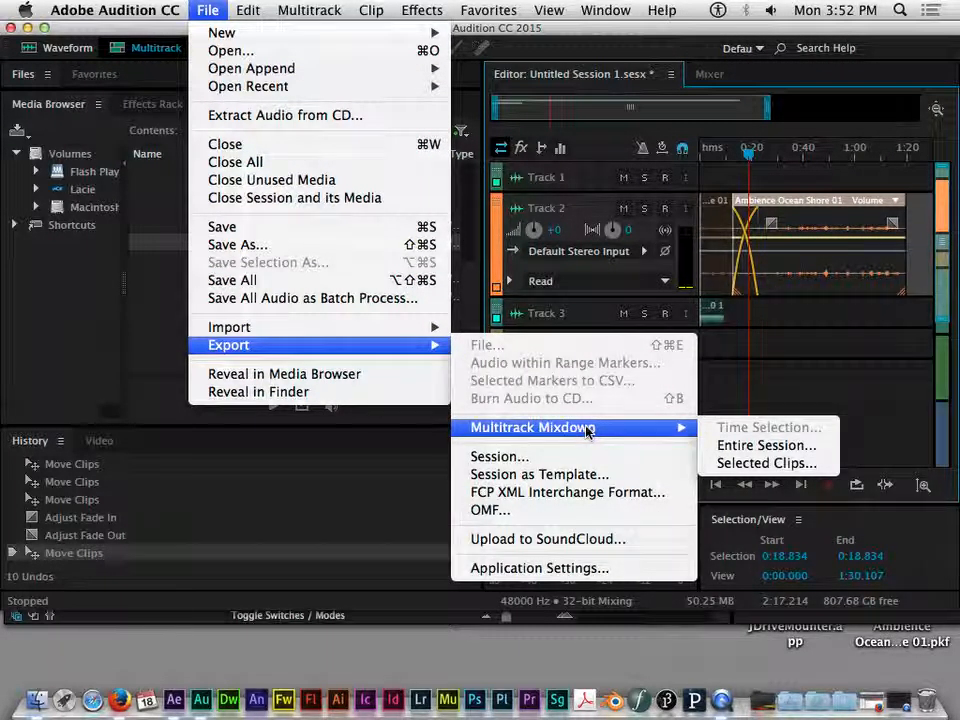
click(767, 446)
drag(538, 106, 389, 94)
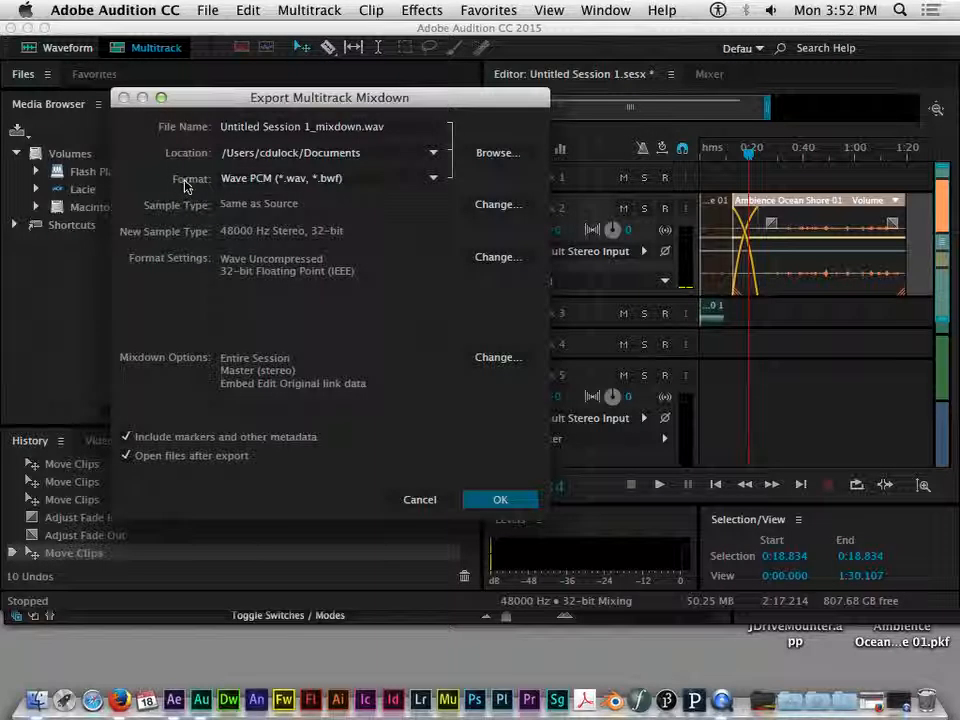
Step: Show the Format dropdown's list of audio formats for the mixdown, currently Wave PCM
click(432, 179)
click(432, 181)
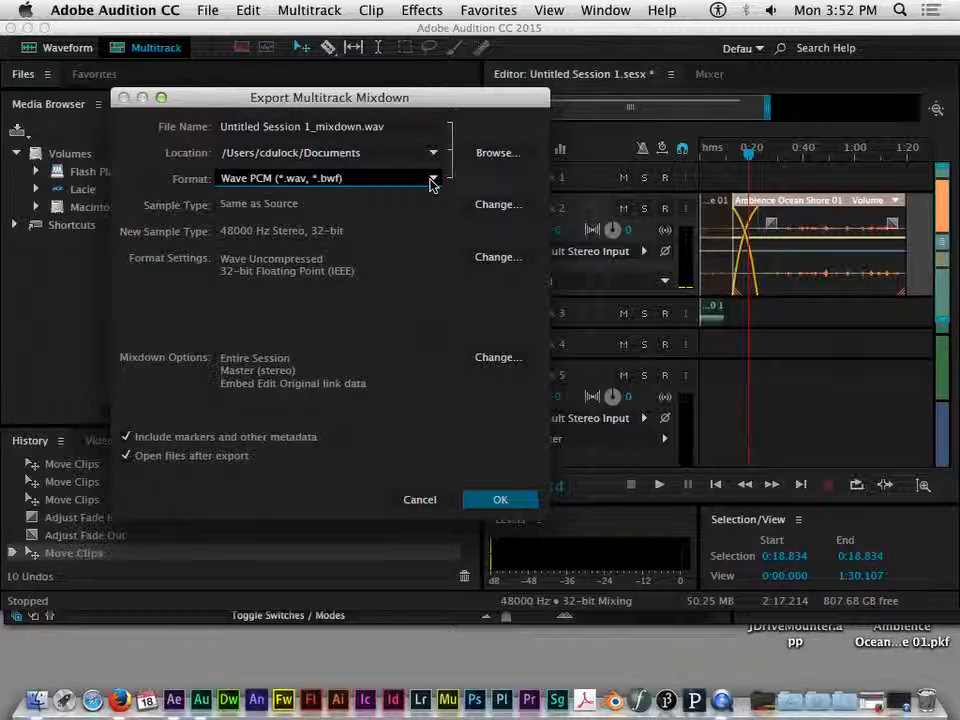
click(432, 181)
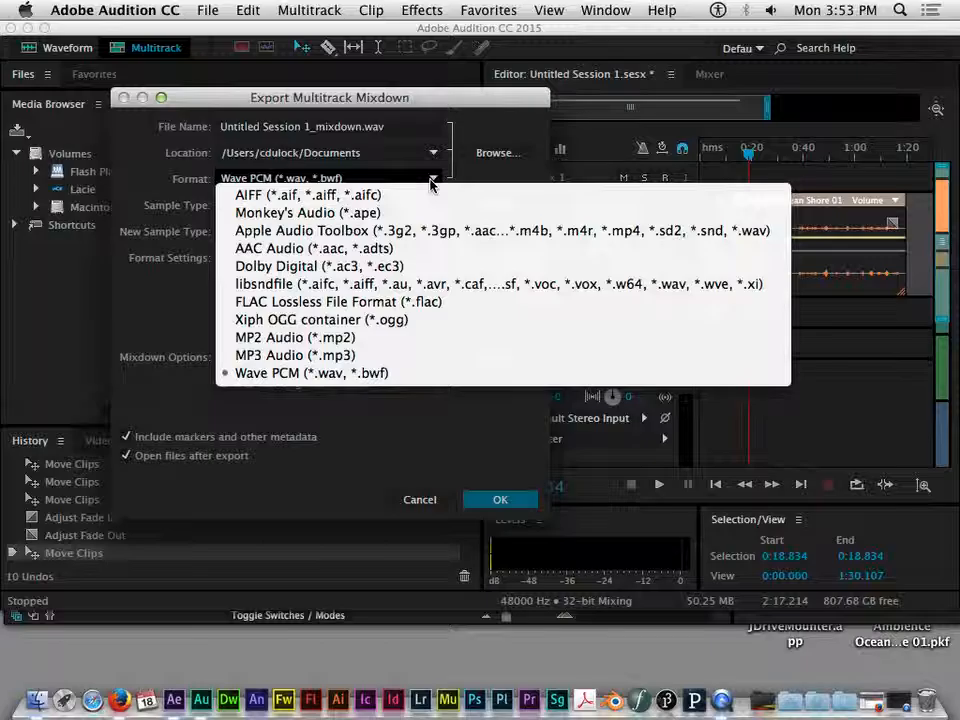
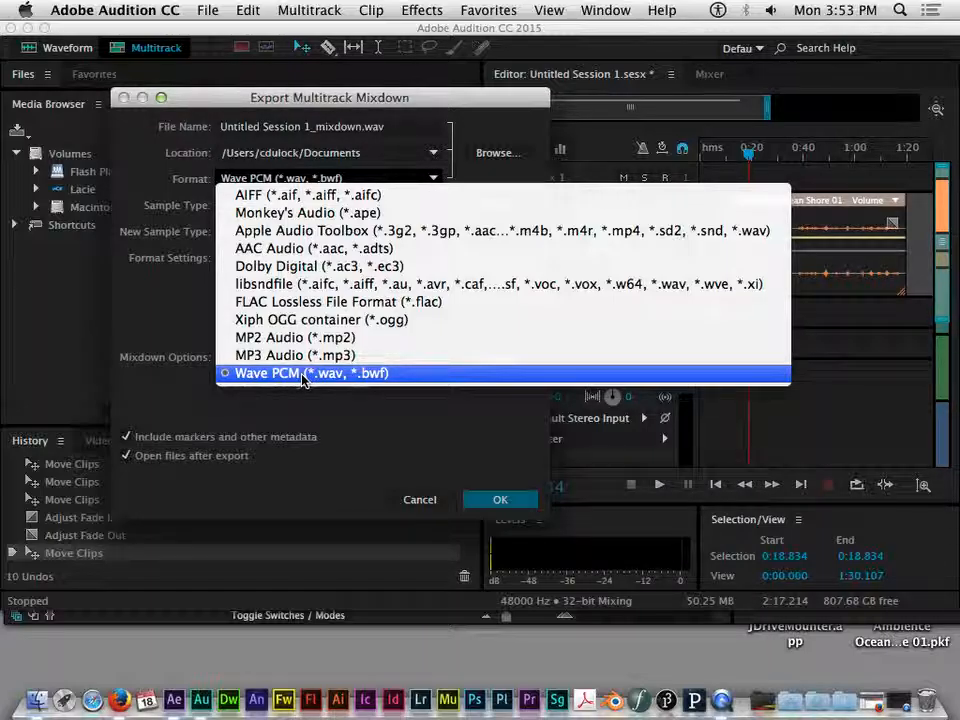
Step: Choose Wave PCM (*.wav, *.bwf) format and export Untitled Session 1_mixdown.wav
click(303, 376)
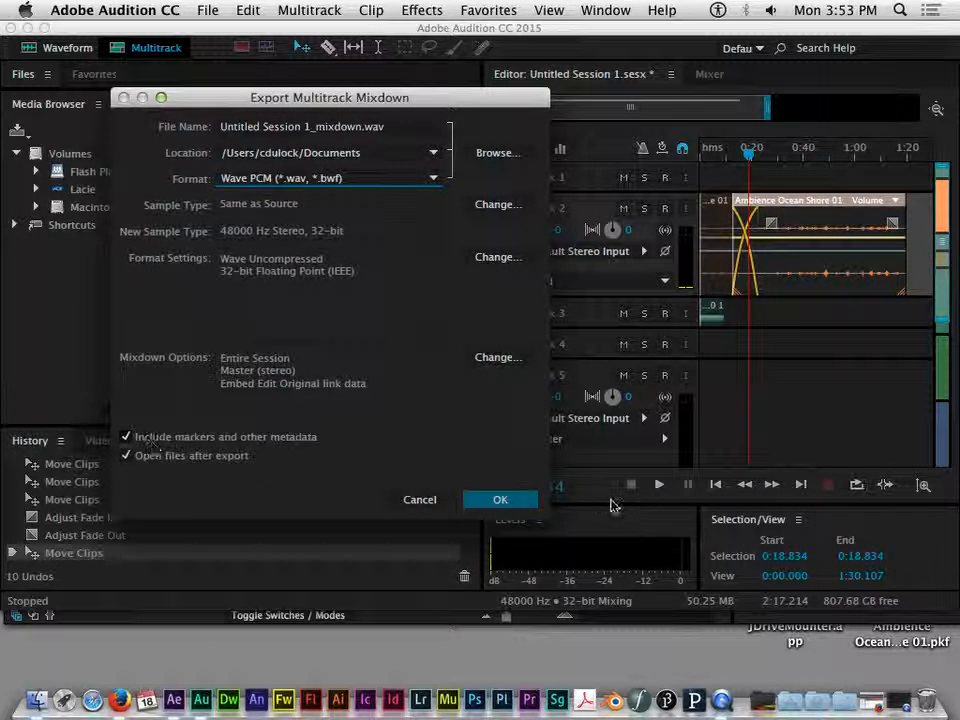
click(520, 502)
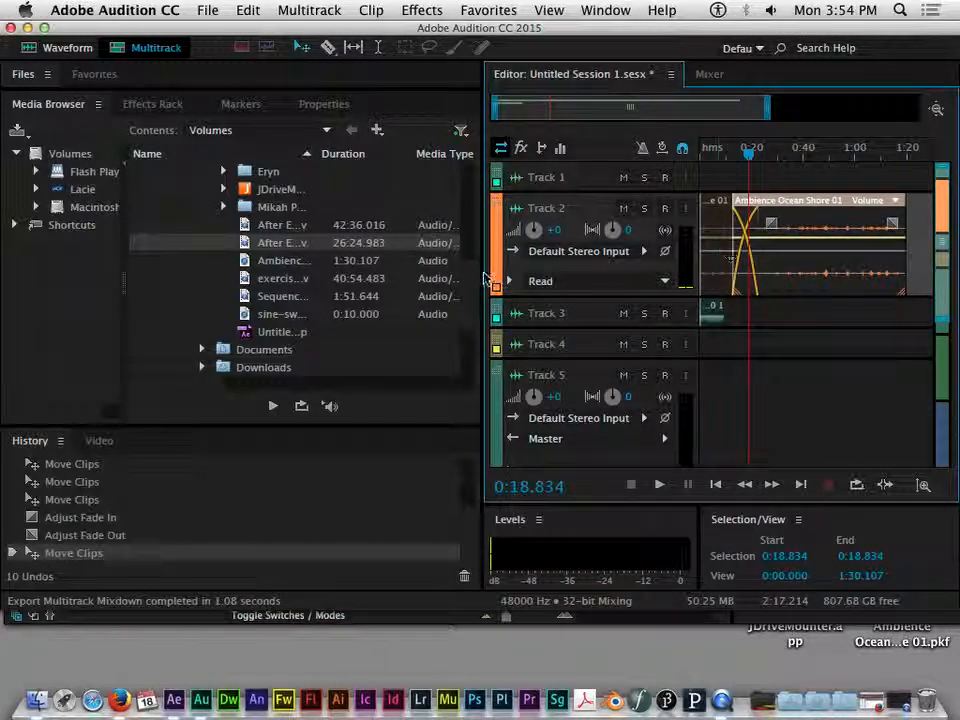
Step: Narrow the Media Browser so the multitrack editor panel is wider
drag(482, 200, 338, 210)
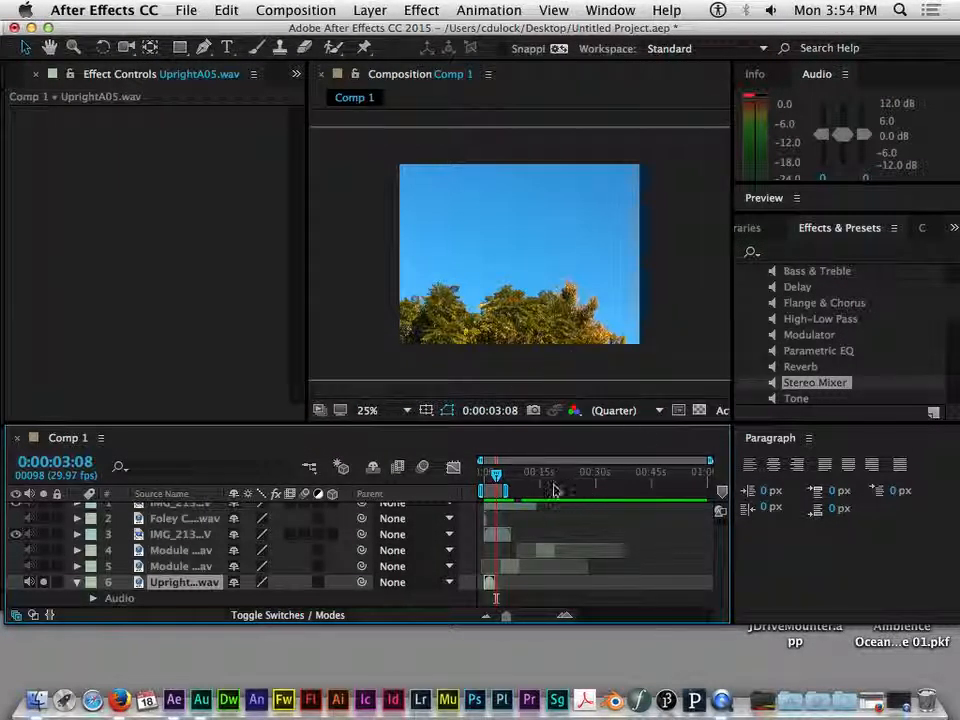
Step: Enlarge Comp 1's timeline to show all six layers, then rewind to 0:00:00:00
drag(397, 424, 380, 359)
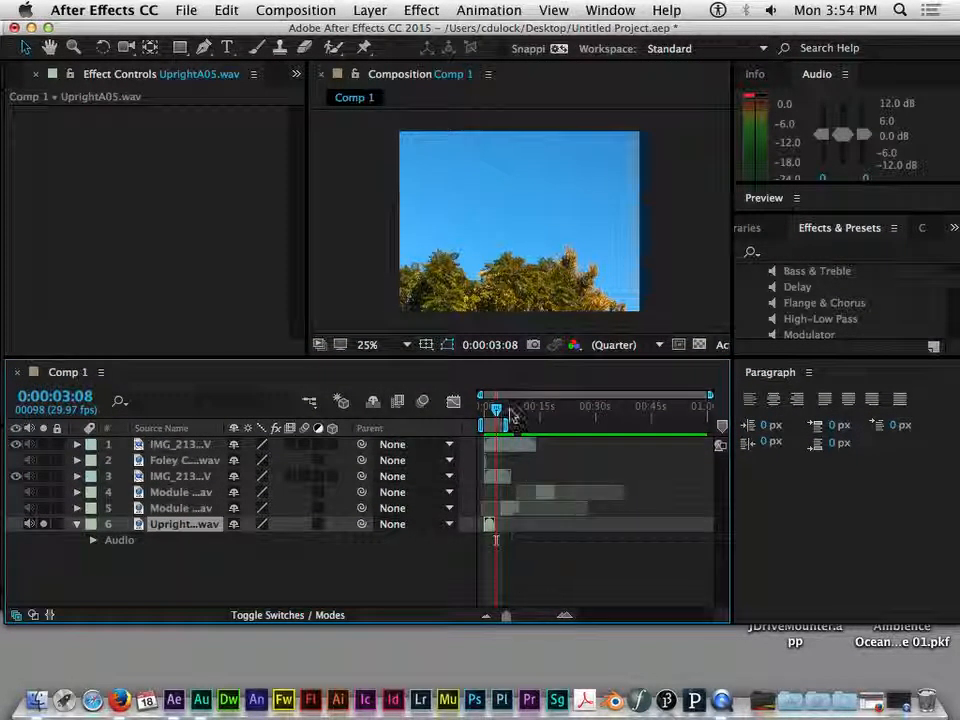
drag(497, 408, 488, 410)
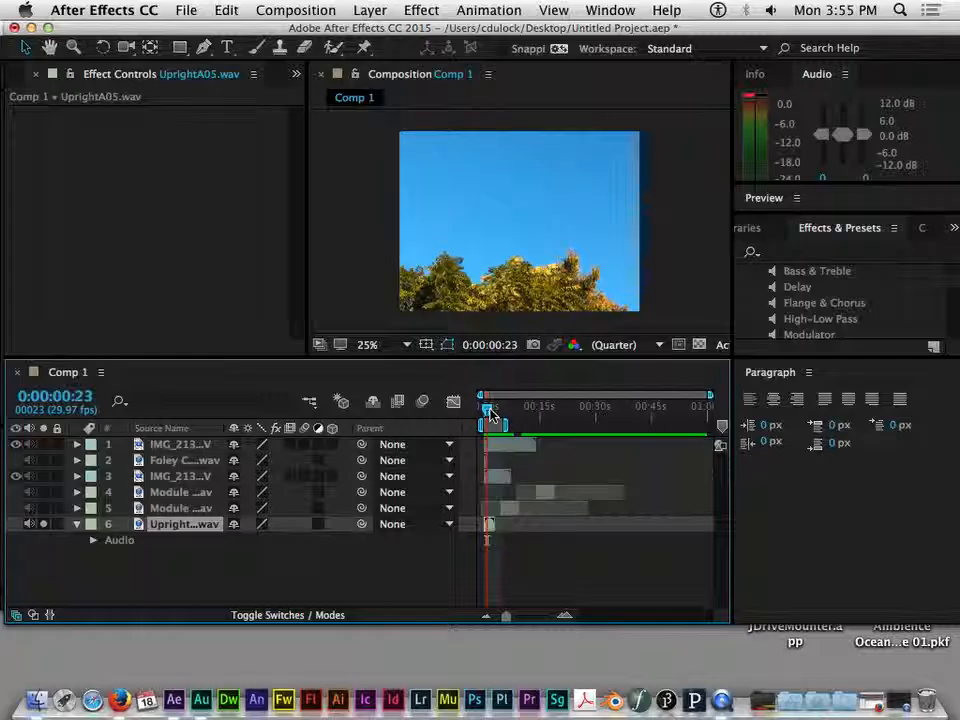
drag(491, 416, 477, 413)
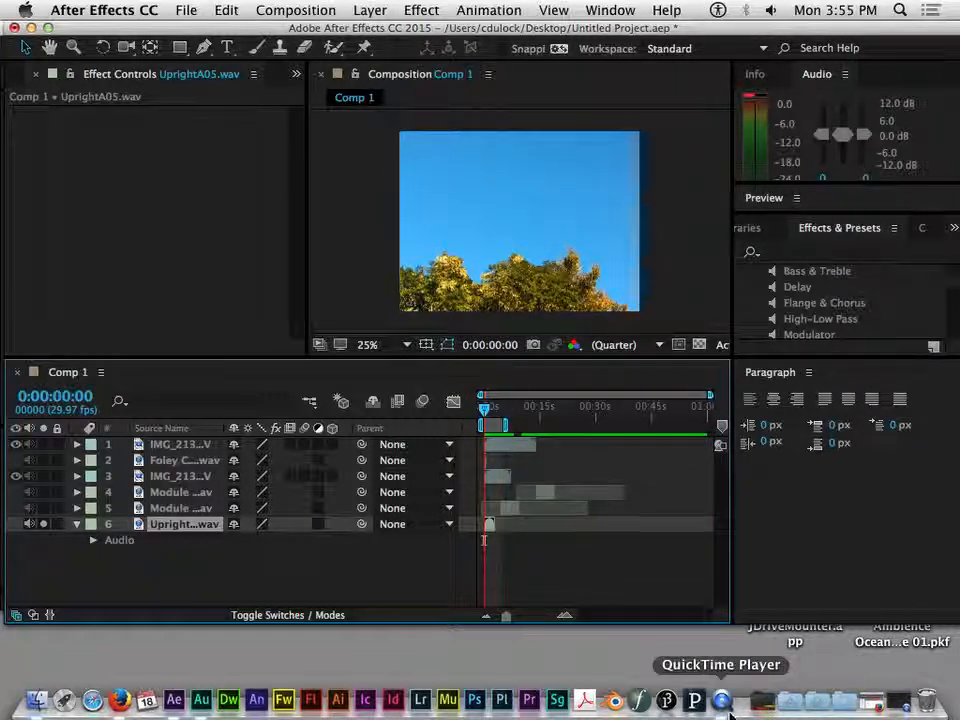